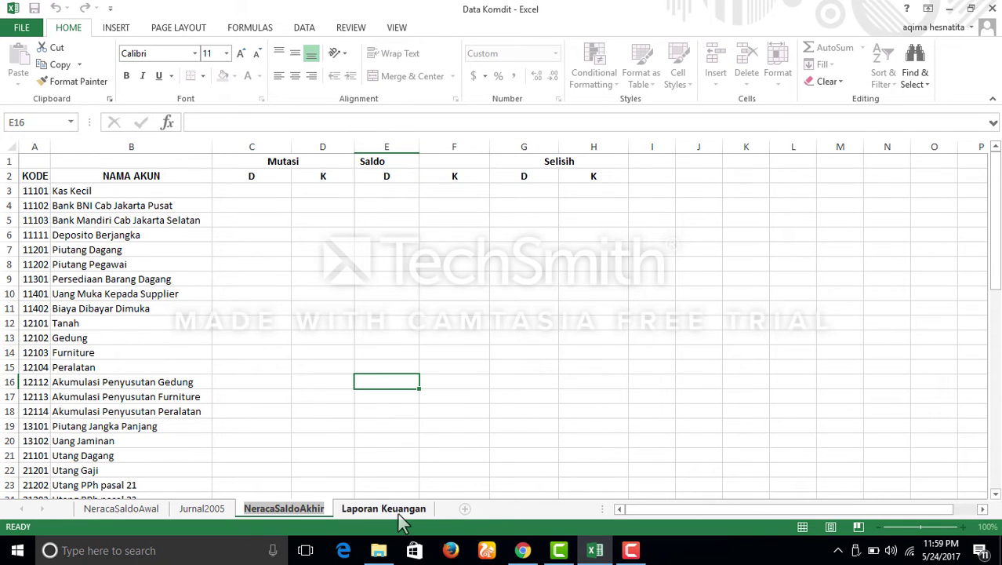
# Look through the account list on the Laporan Keuangan sheet and go to the NeracaSaldoAwal sheet
pyautogui.click(388, 509)
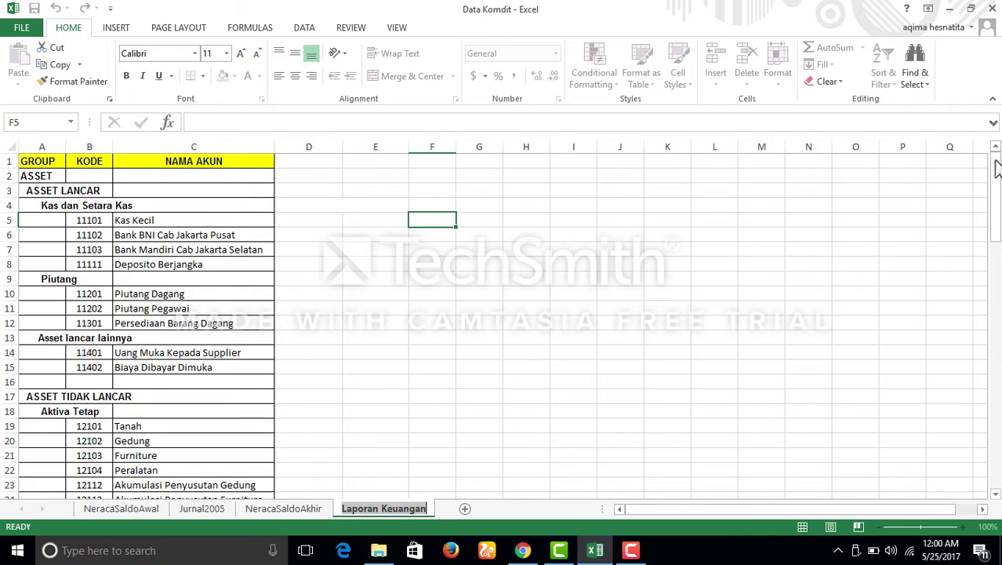
pyautogui.moveTo(996, 169); pyautogui.dragTo(996, 300)
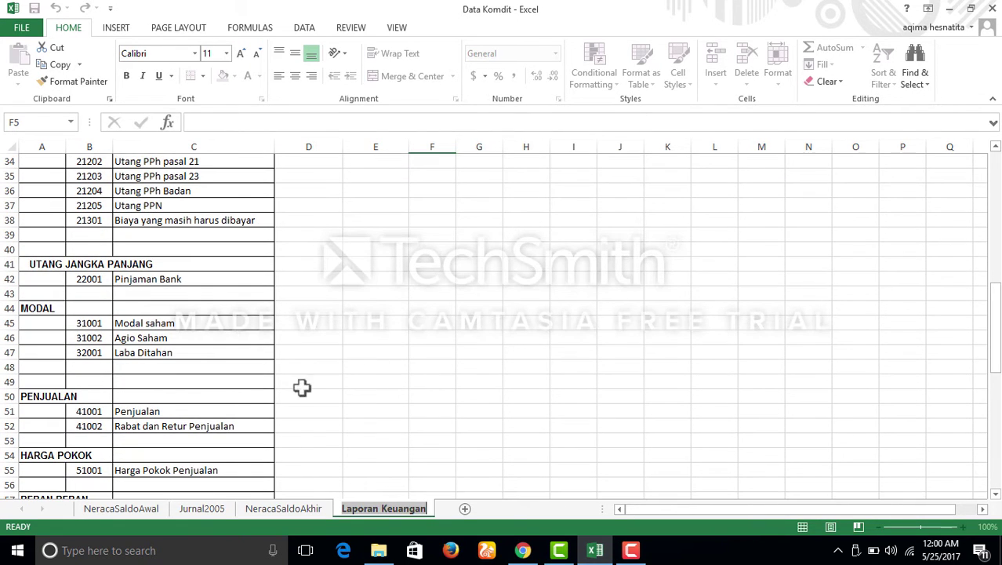
pyautogui.click(121, 506)
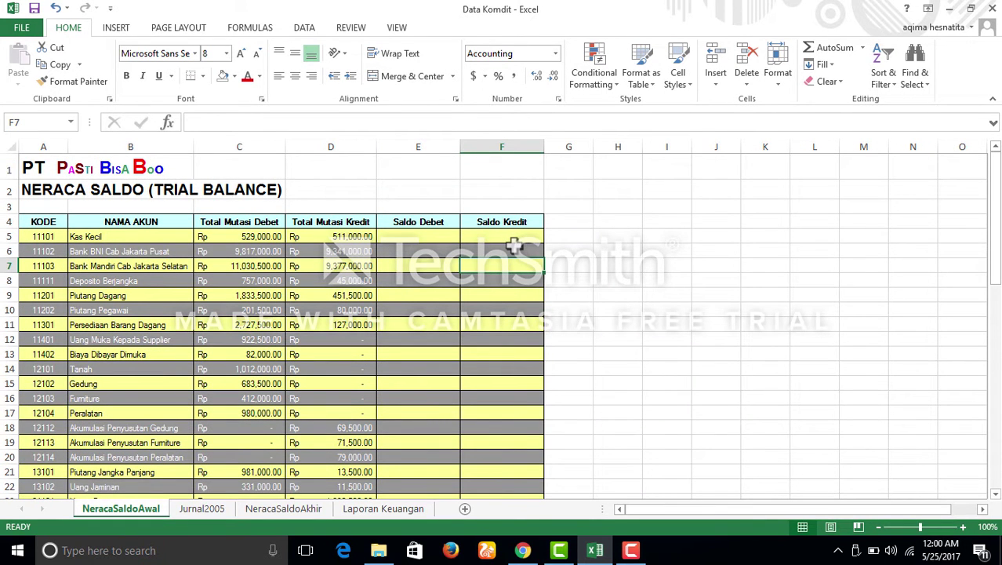
# Enter the Saldo Debet formula =IF(C5>D5,C5-D5,0) for Kas Kecil in cell E5
pyautogui.click(407, 236)
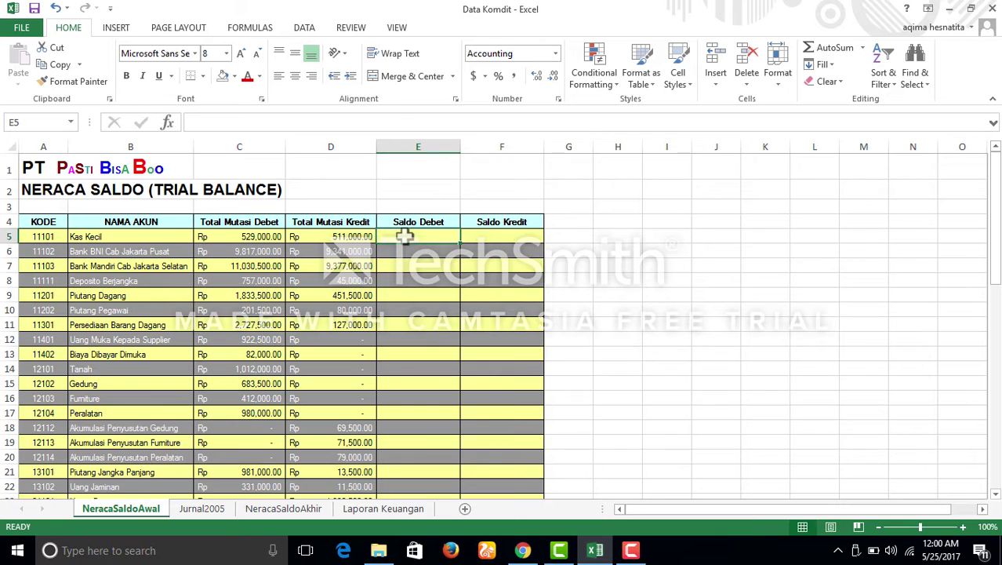
pyautogui.click(502, 234)
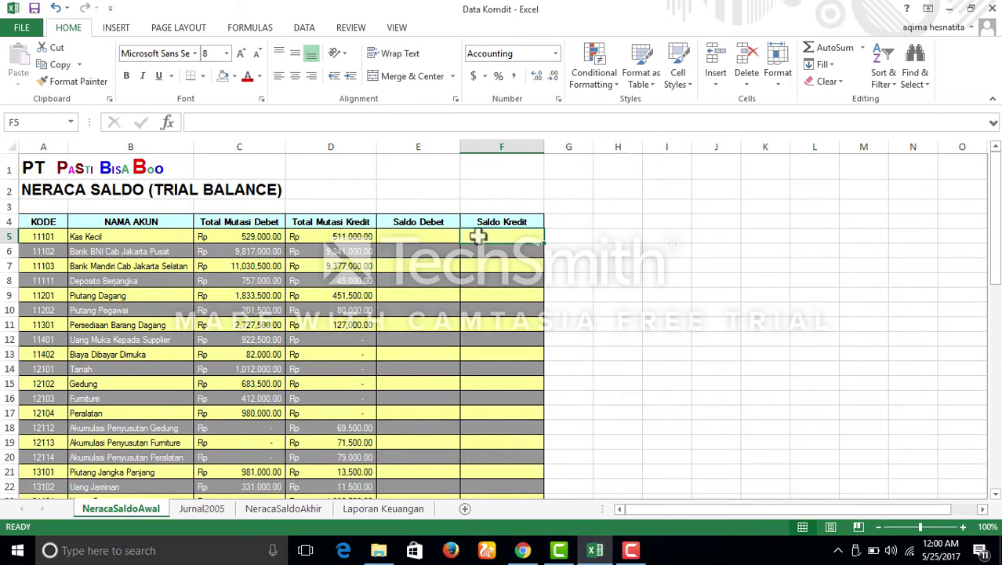
pyautogui.click(431, 240)
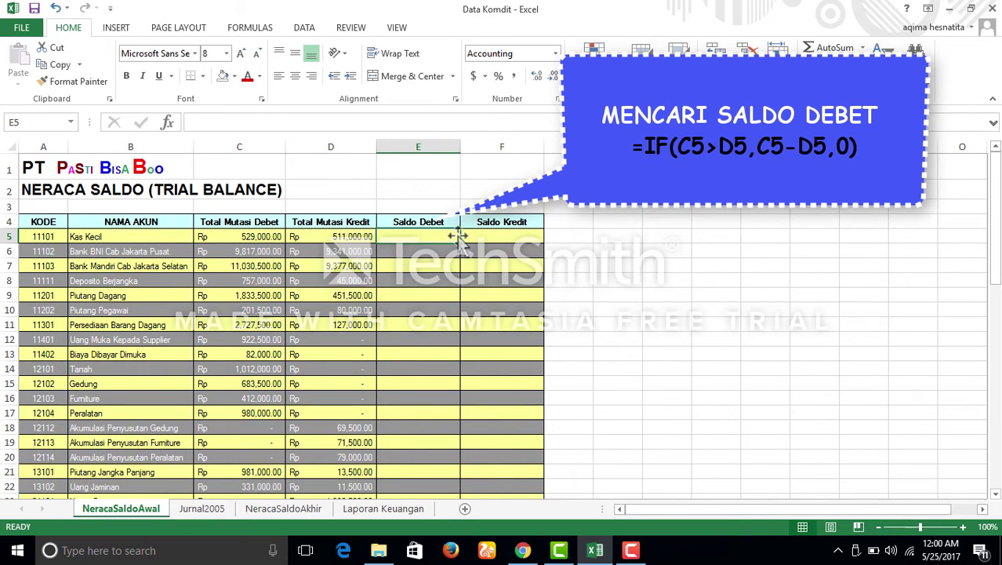
pyautogui.write('=')
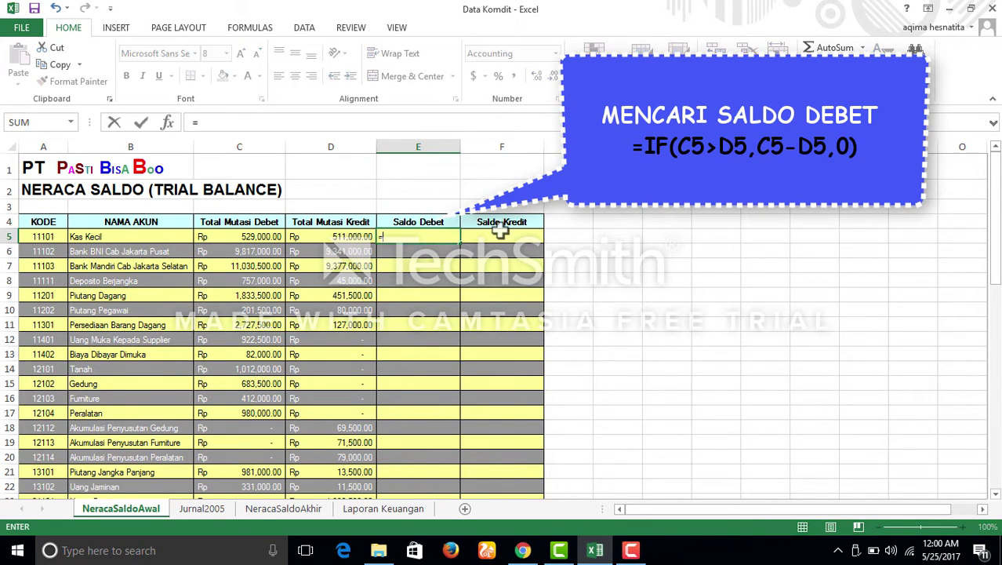
pyautogui.write('I')
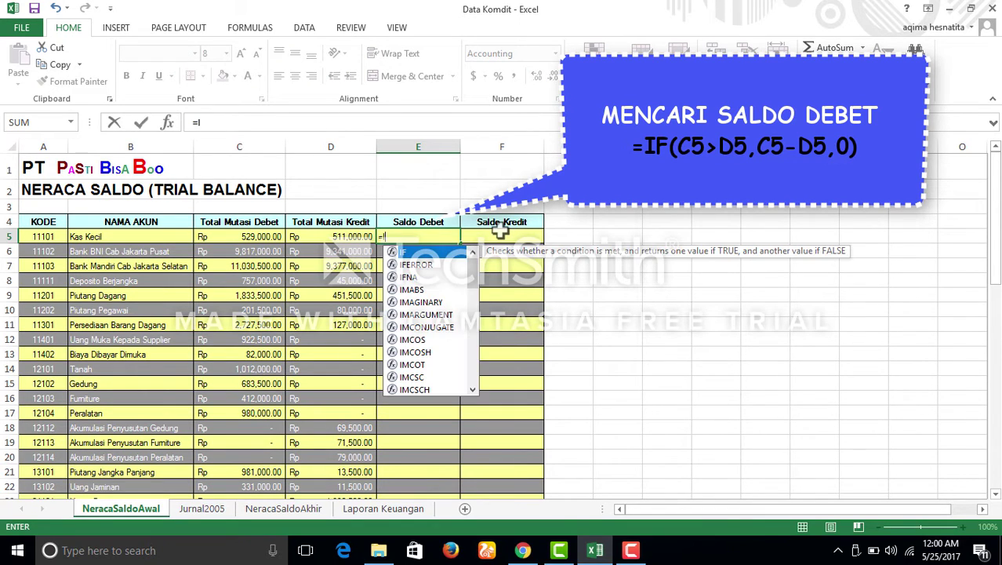
pyautogui.write('F')
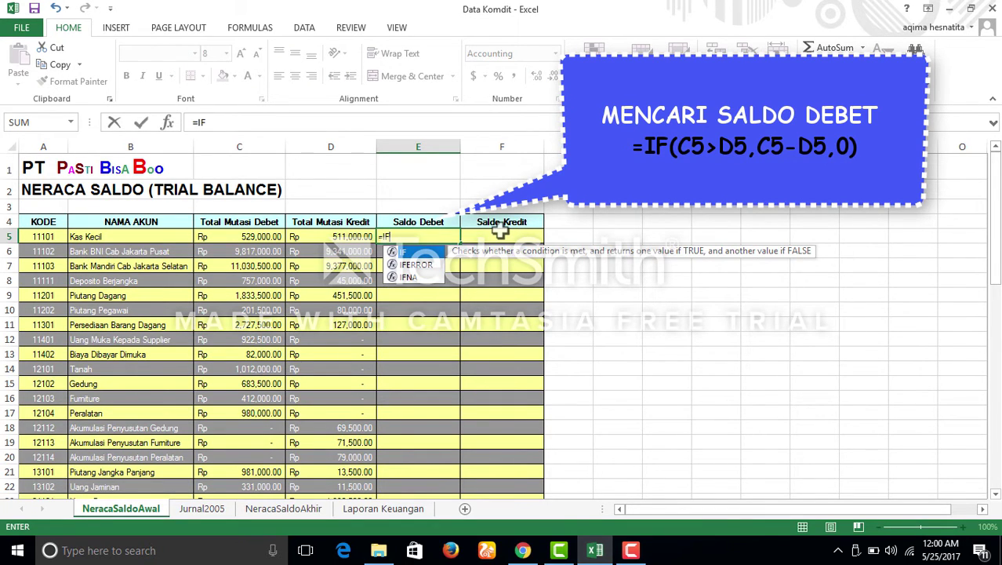
pyautogui.write('(')
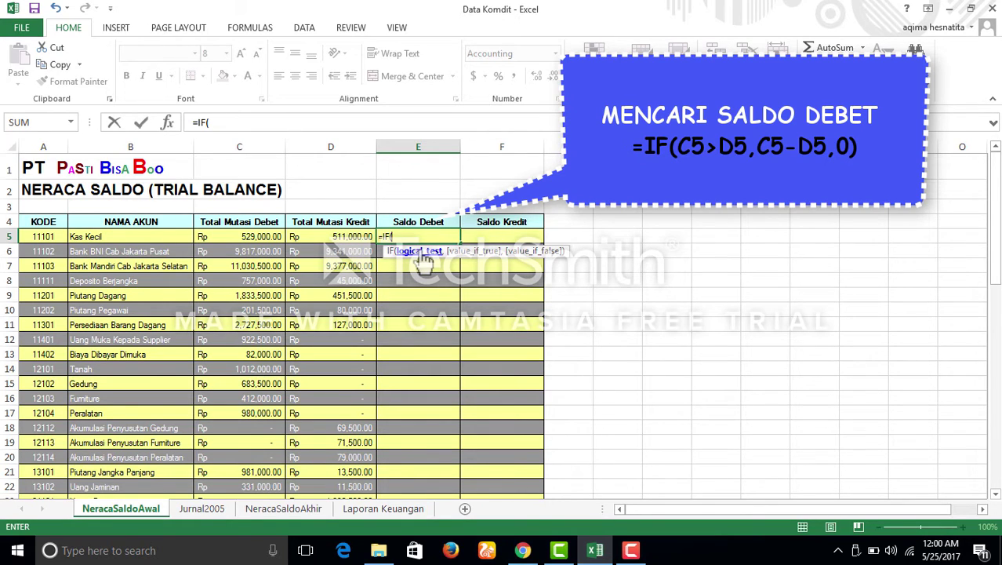
pyautogui.click(250, 236)
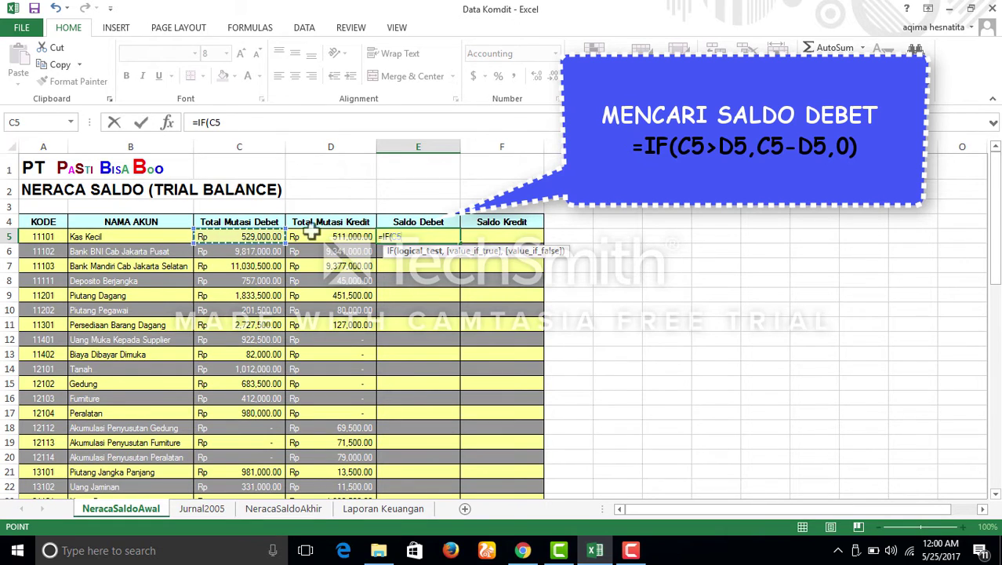
pyautogui.write('>')
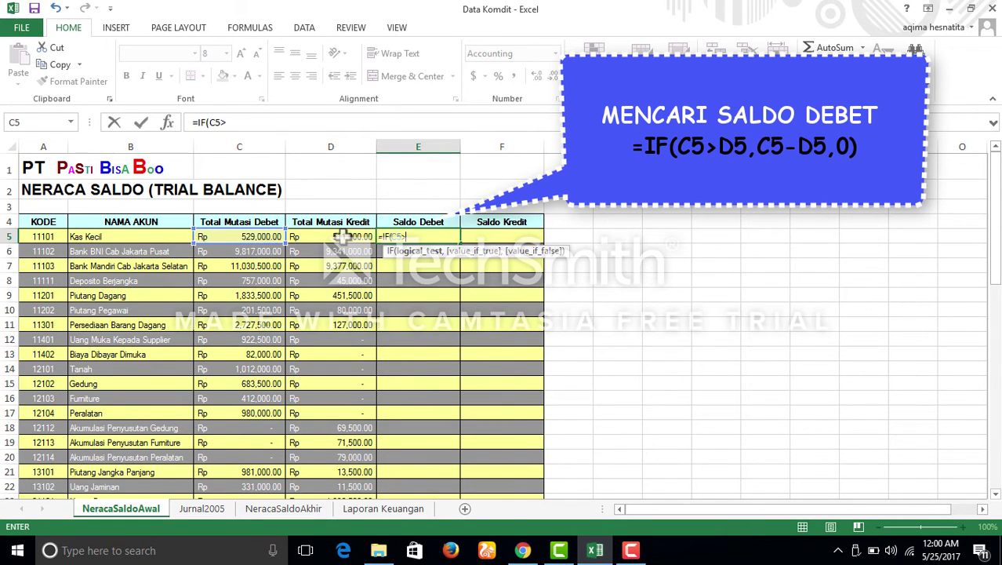
pyautogui.click(343, 236)
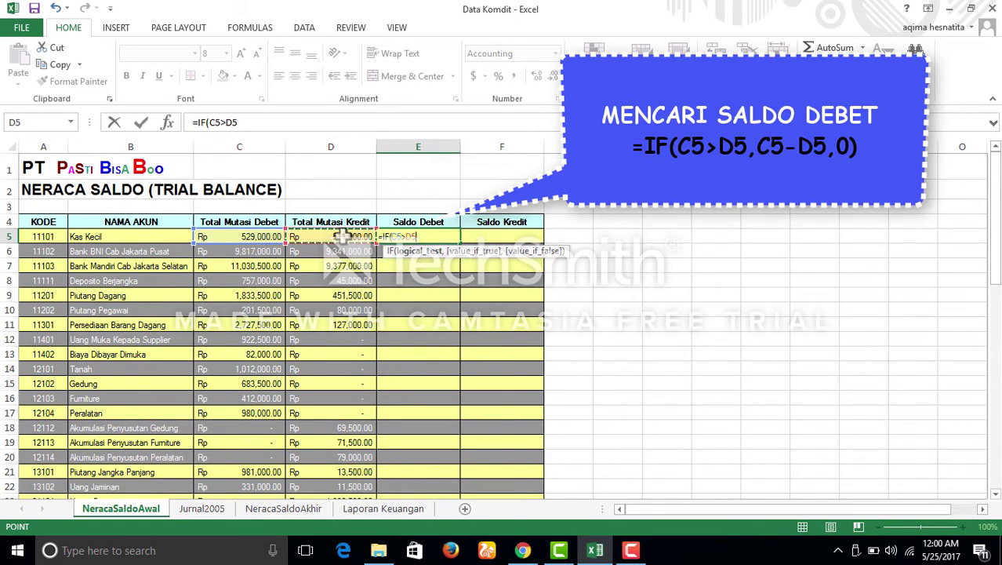
pyautogui.write(',')
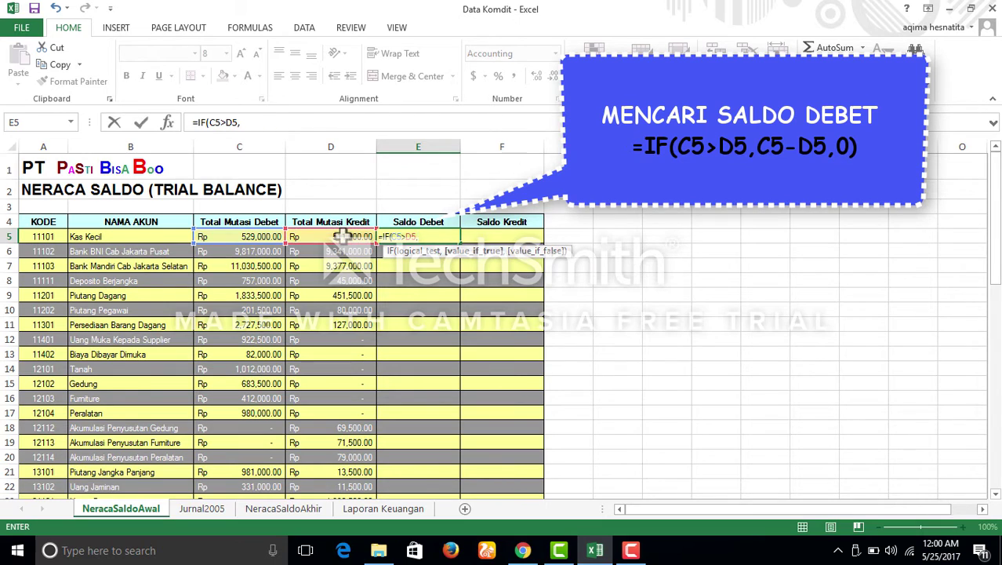
pyautogui.click(278, 236)
pyautogui.write('-')
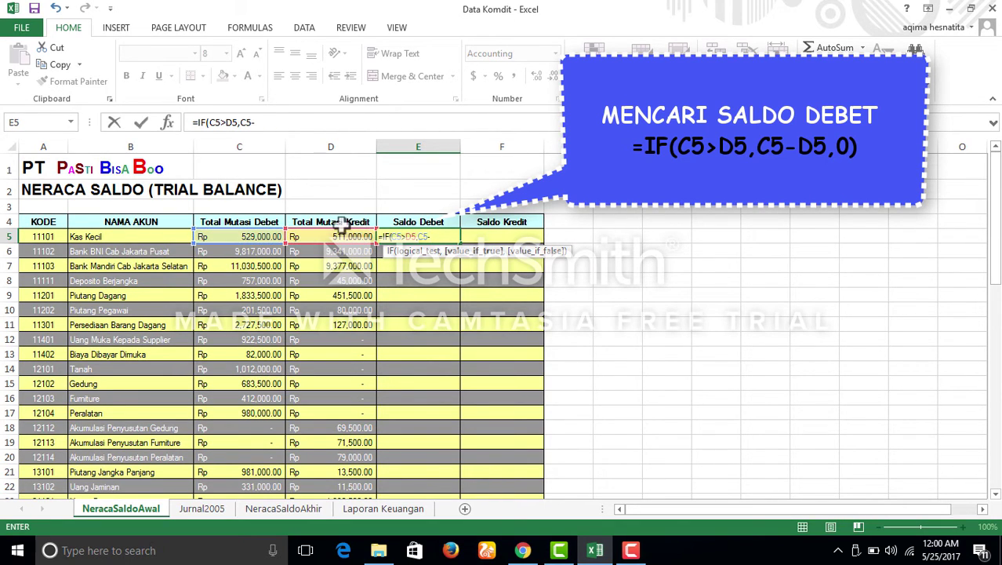
pyautogui.click(335, 237)
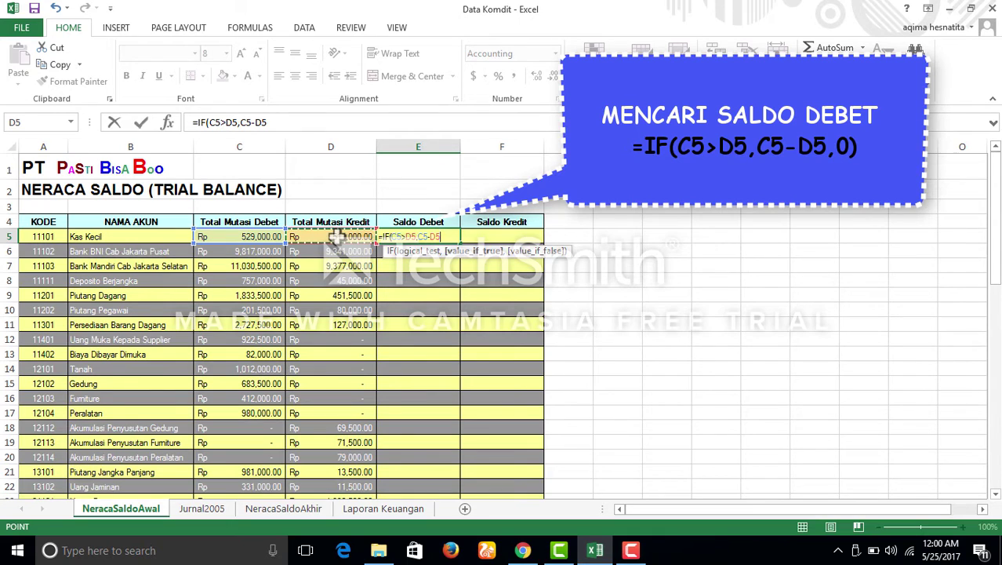
pyautogui.write(',')
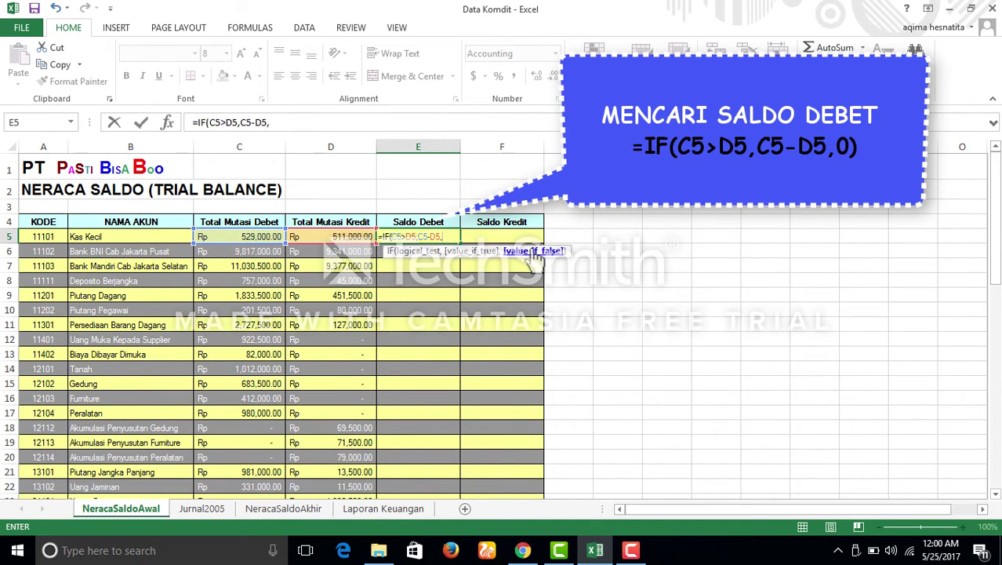
pyautogui.write('0')
pyautogui.click(502, 236)
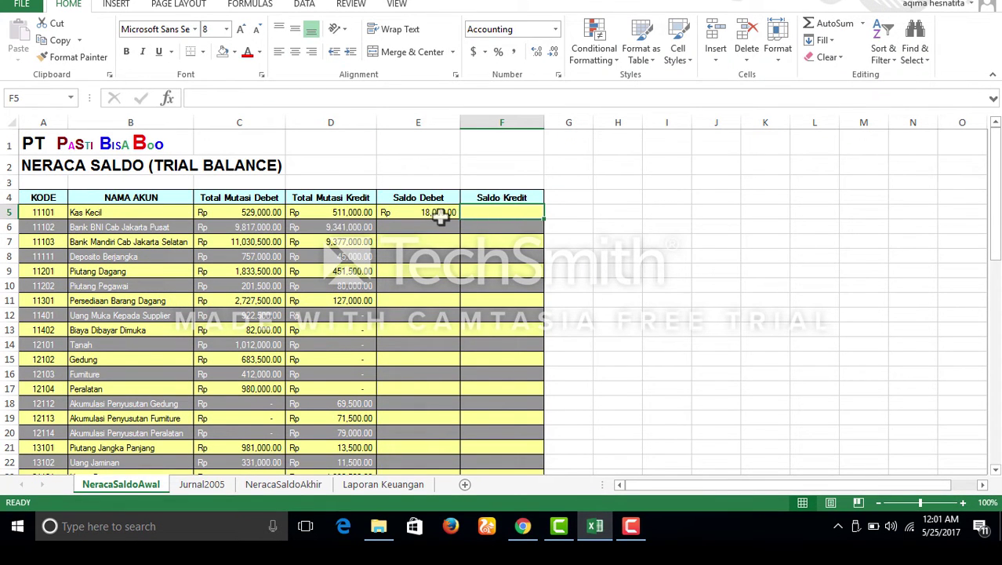
# Fill the Saldo Debet formula from E5 down through all the account rows and check the filled column
pyautogui.click(441, 216)
pyautogui.scroll(-5, 418, 281)
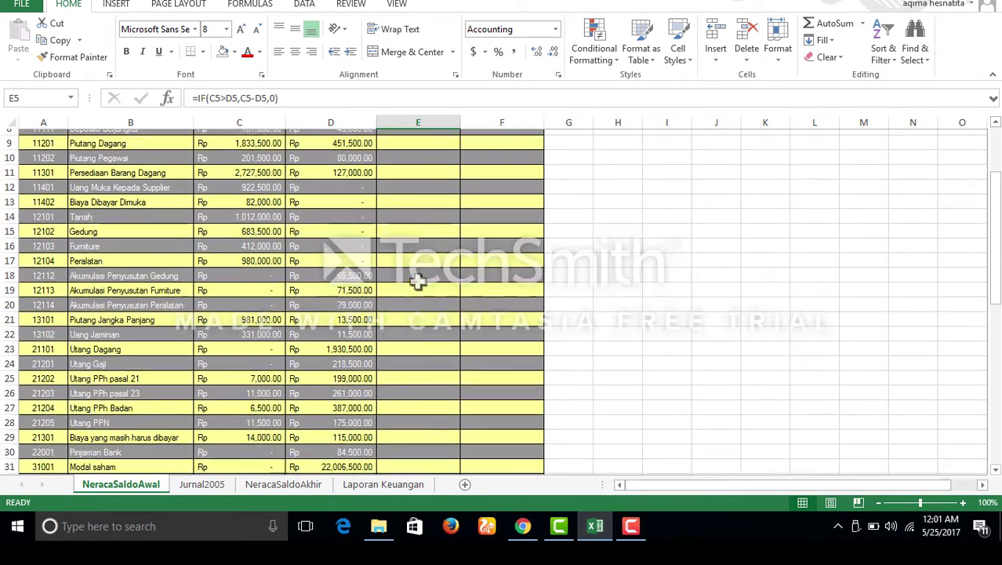
pyautogui.scroll(5, 417, 281)
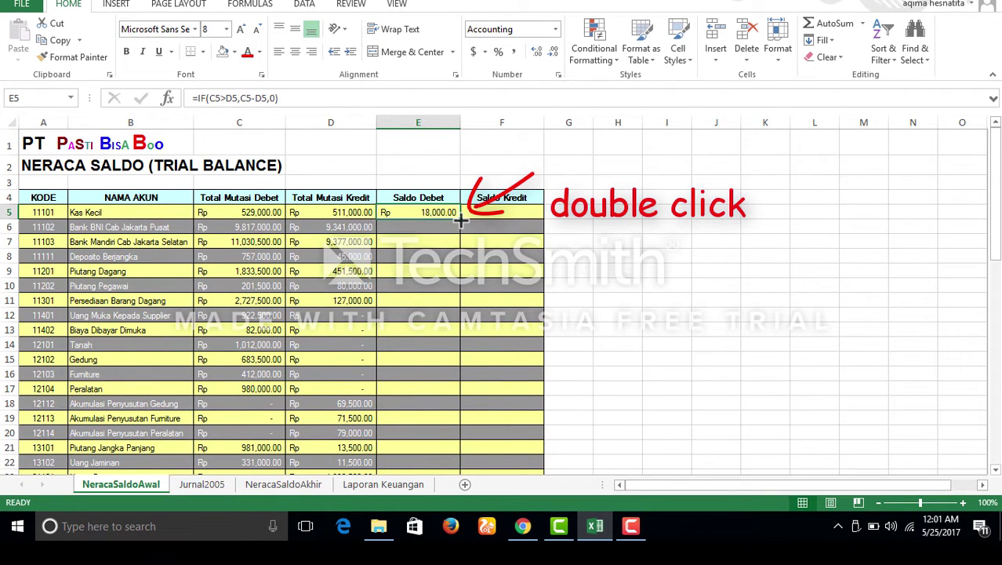
pyautogui.doubleClick(461, 221)
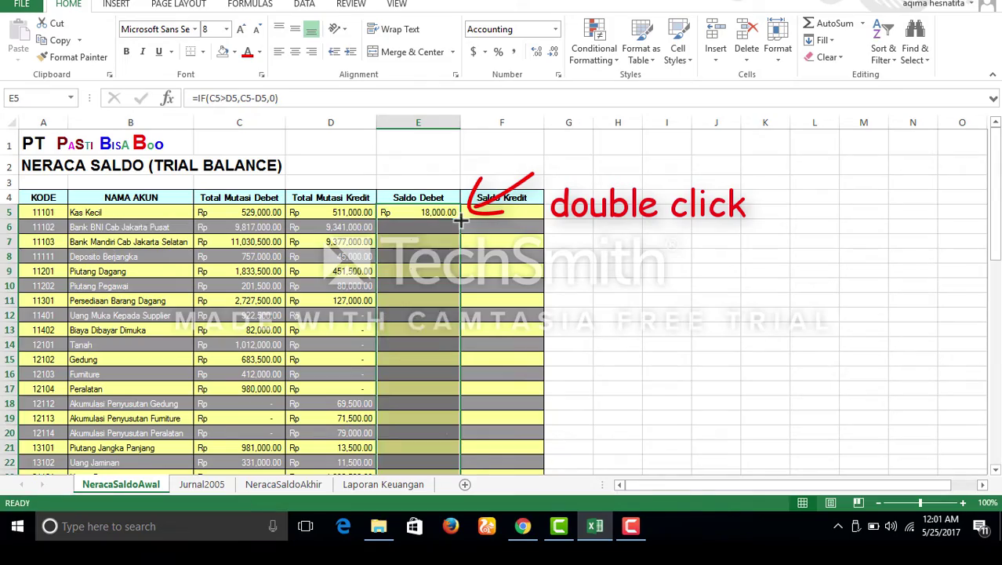
pyautogui.scroll(-2, 447, 231)
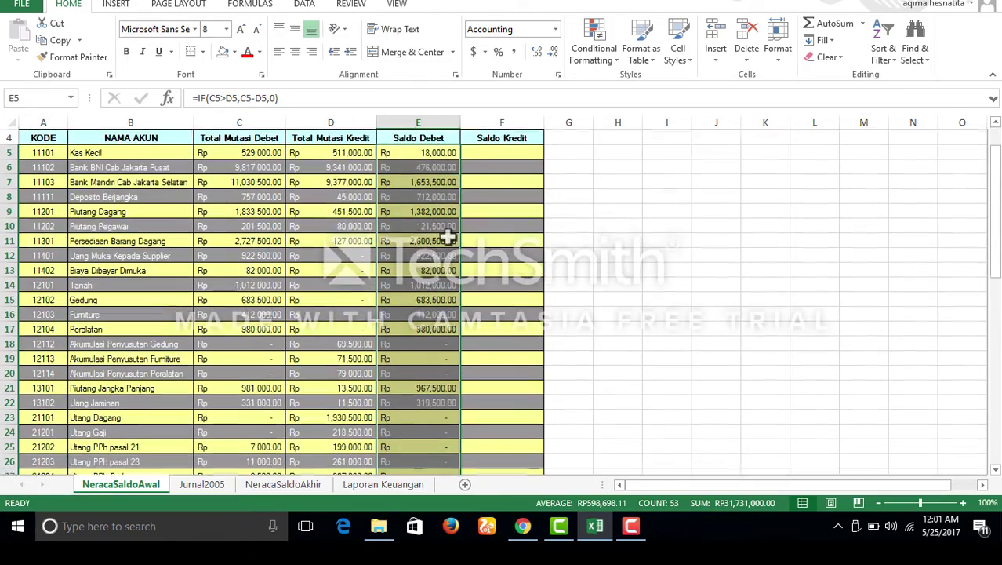
pyautogui.click(448, 236)
pyautogui.scroll(-1, 448, 235)
pyautogui.scroll(-3, 446, 243)
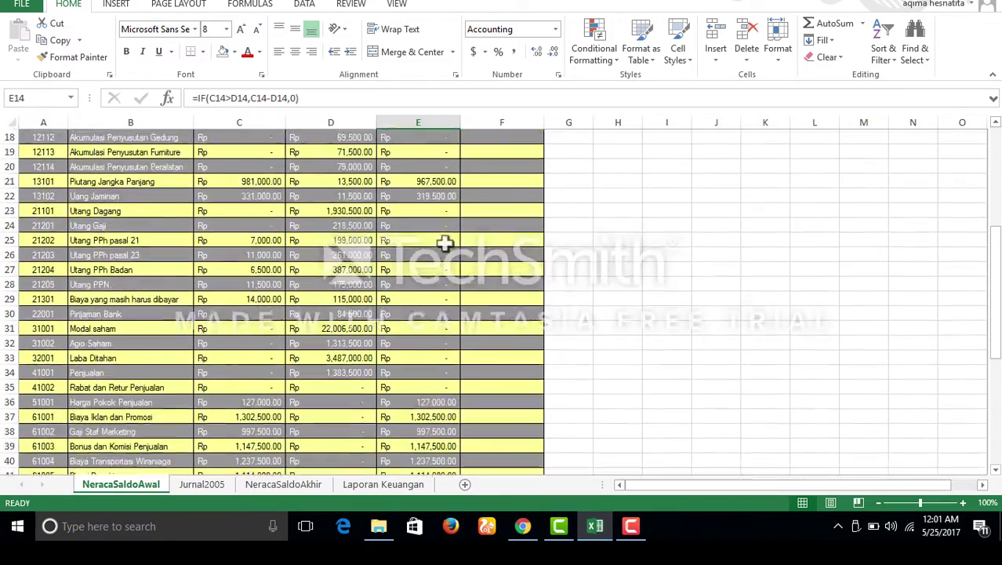
pyautogui.scroll(6, 446, 244)
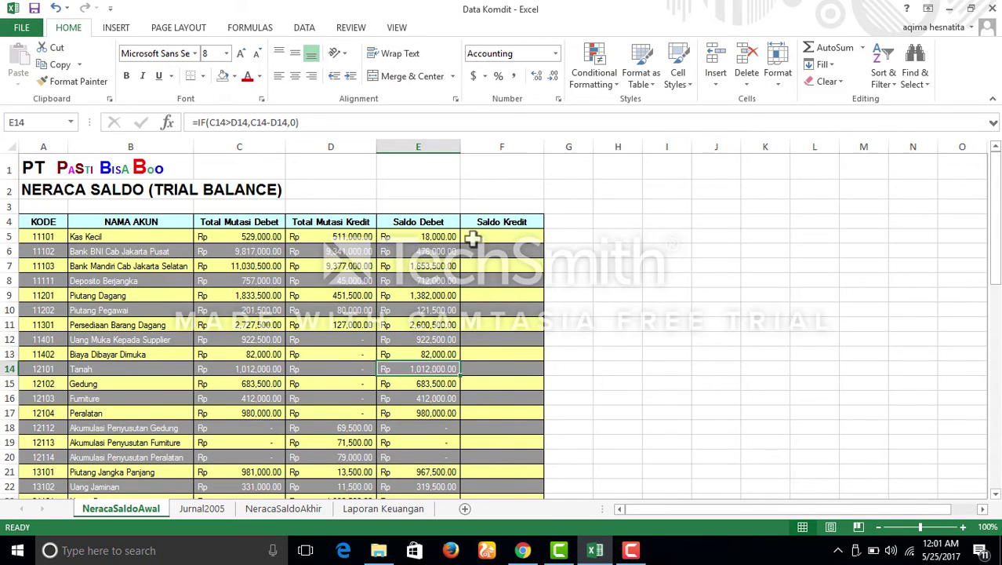
# Enter the Saldo Kredit formula =IF(D5>C5,D5-C5,0) for Kas Kecil in cell F5 and reselect that cell
pyautogui.click(472, 239)
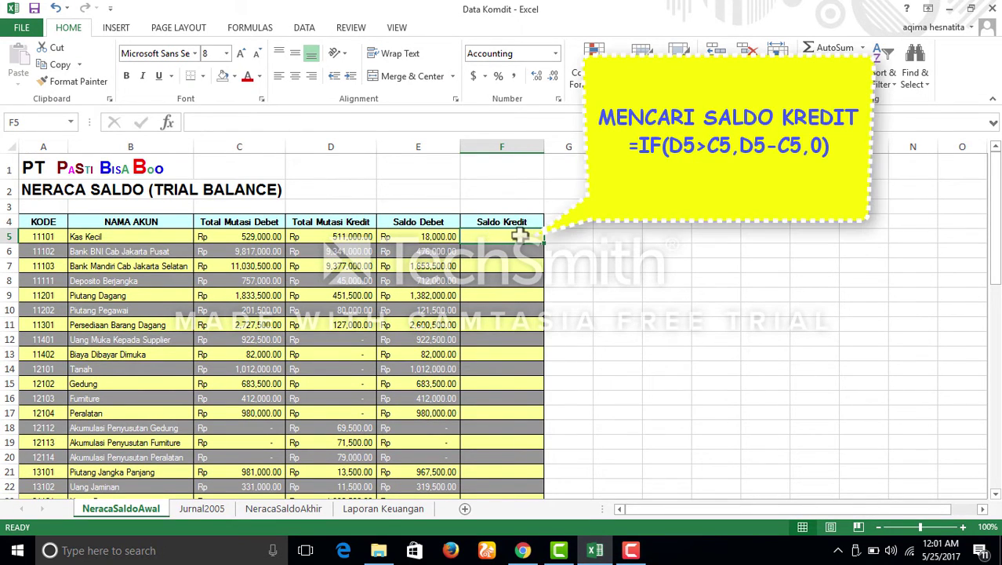
pyautogui.write('=')
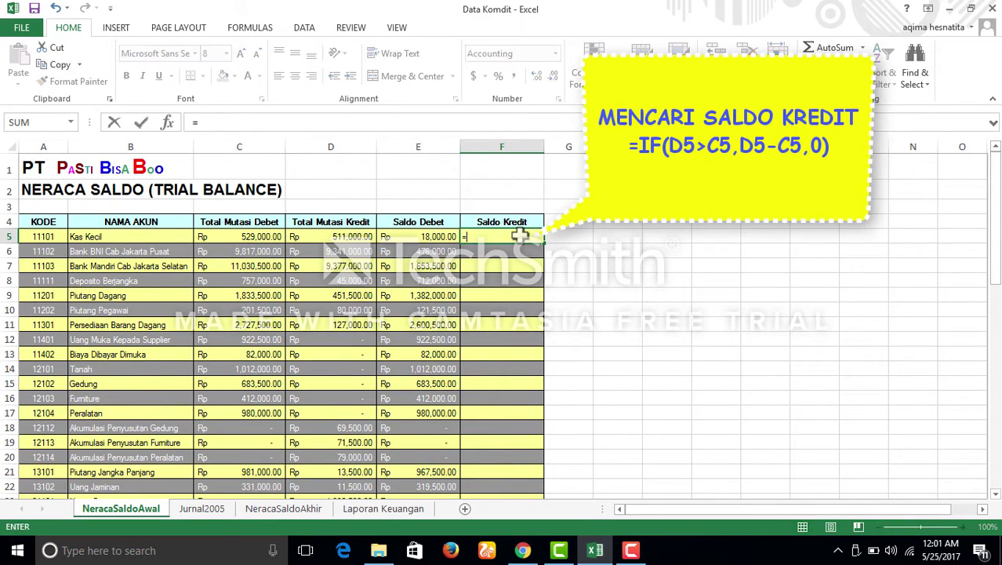
pyautogui.write('I')
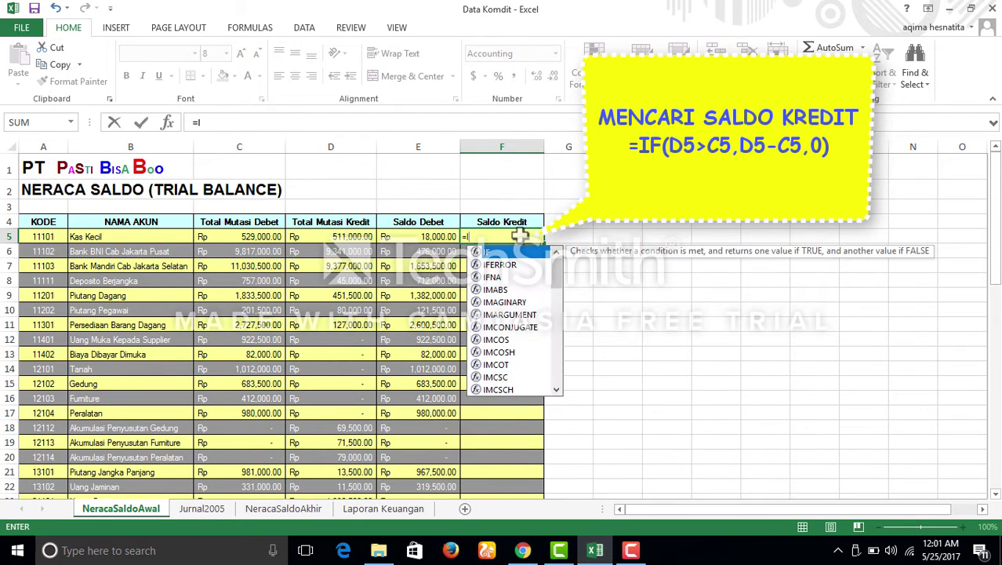
pyautogui.write('F(')
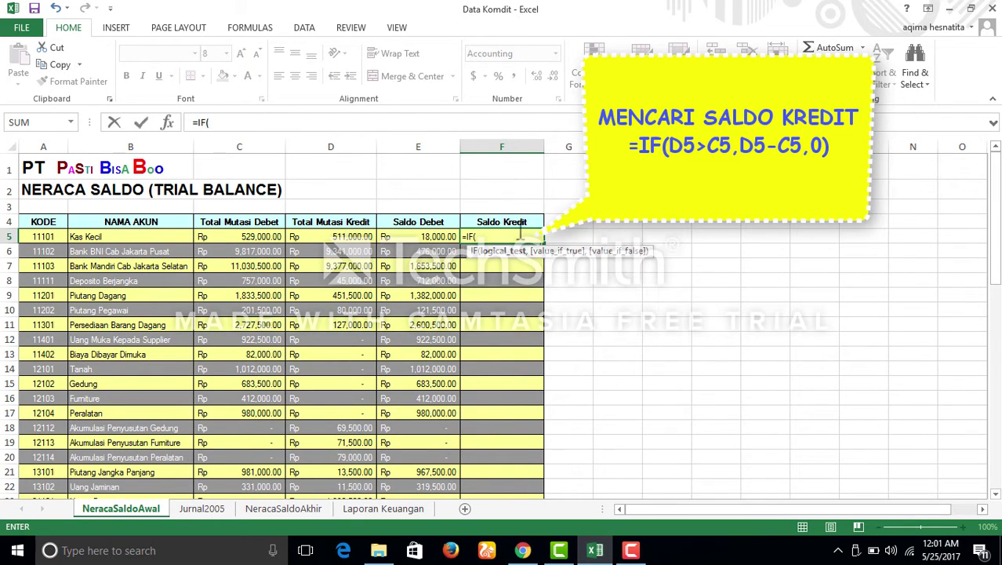
pyautogui.click(344, 237)
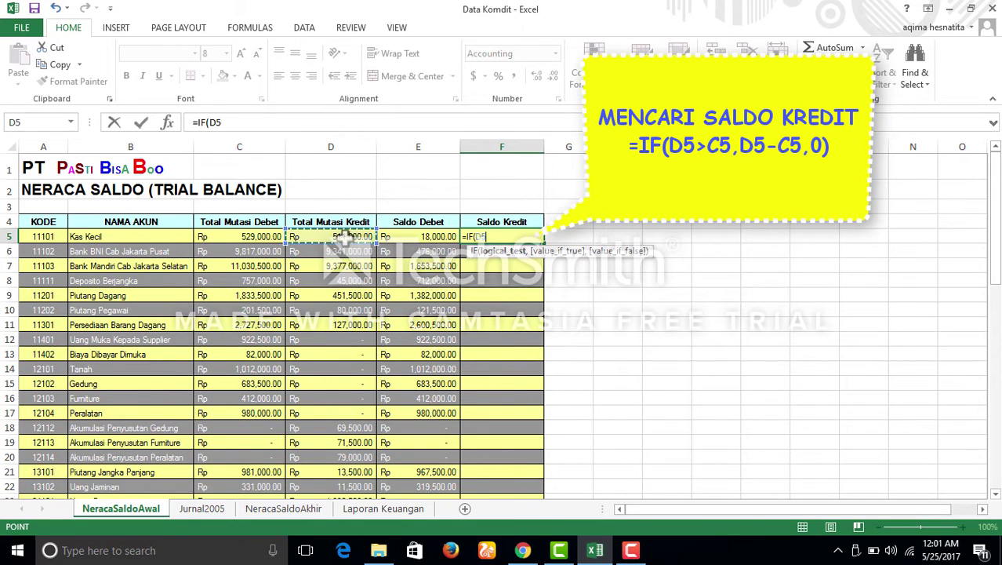
pyautogui.write('>')
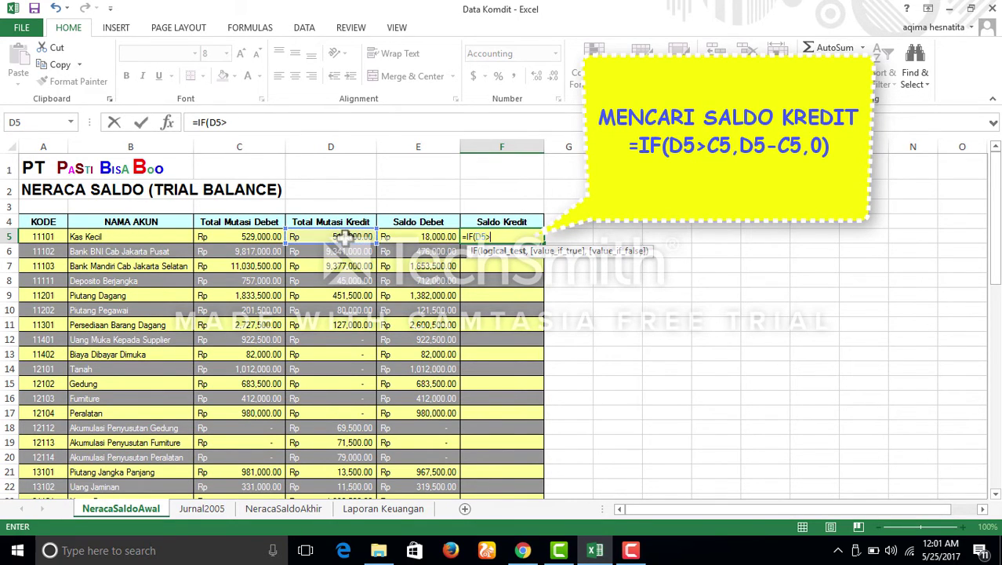
pyautogui.click(235, 236)
pyautogui.write(',')
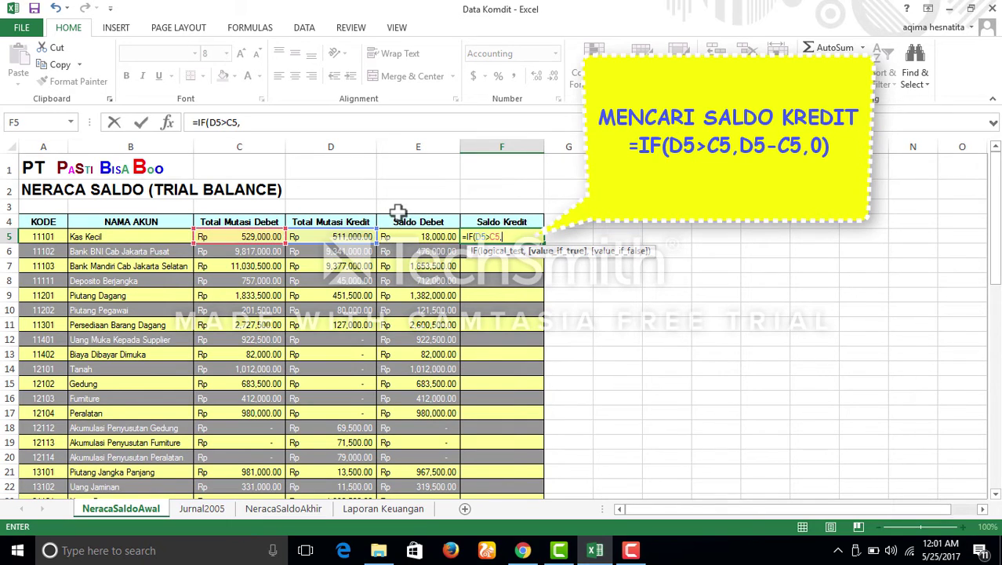
pyautogui.click(358, 235)
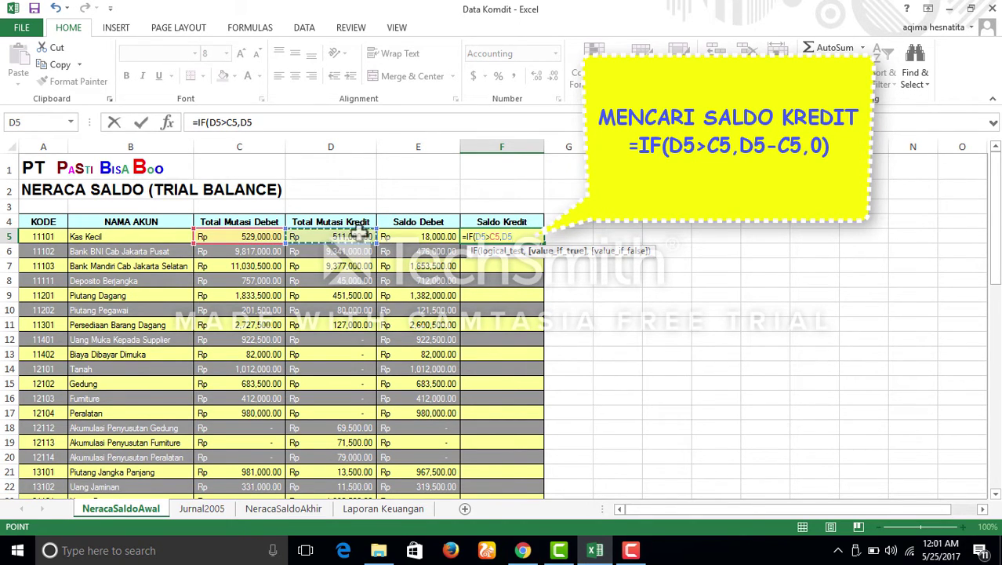
pyautogui.write('-')
pyautogui.click(259, 236)
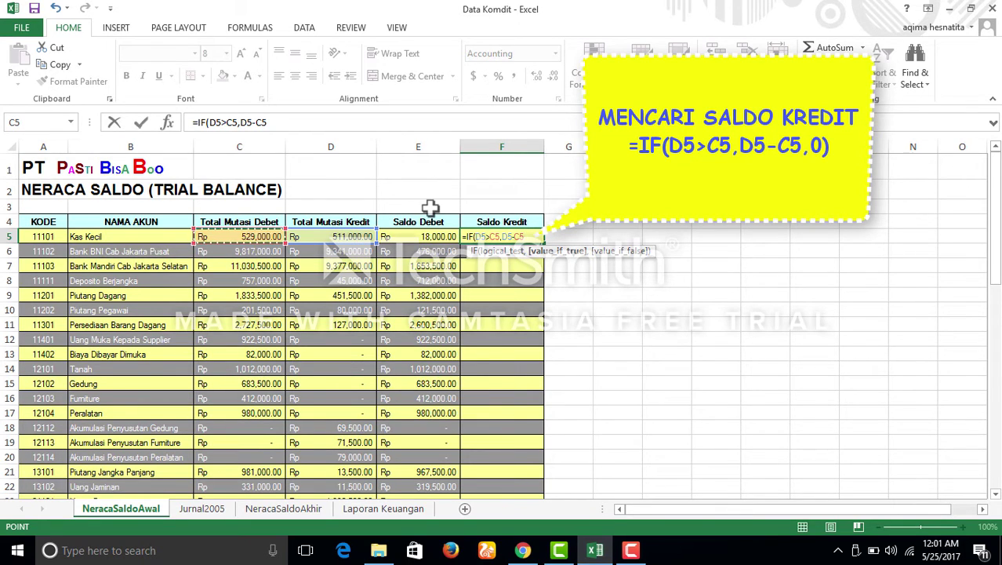
pyautogui.write(',')
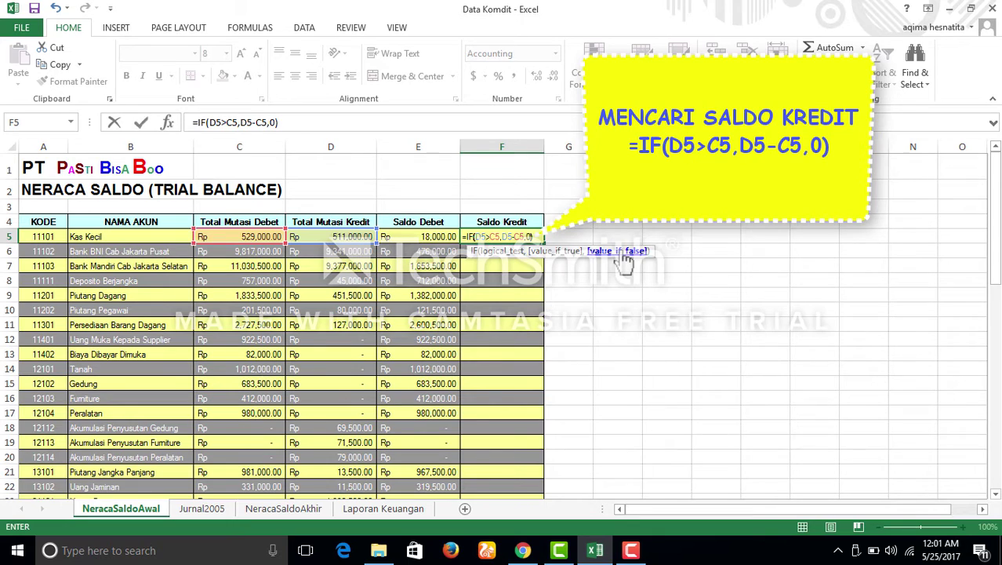
pyautogui.write('0)')
pyautogui.press('Return')
pyautogui.click(511, 232)
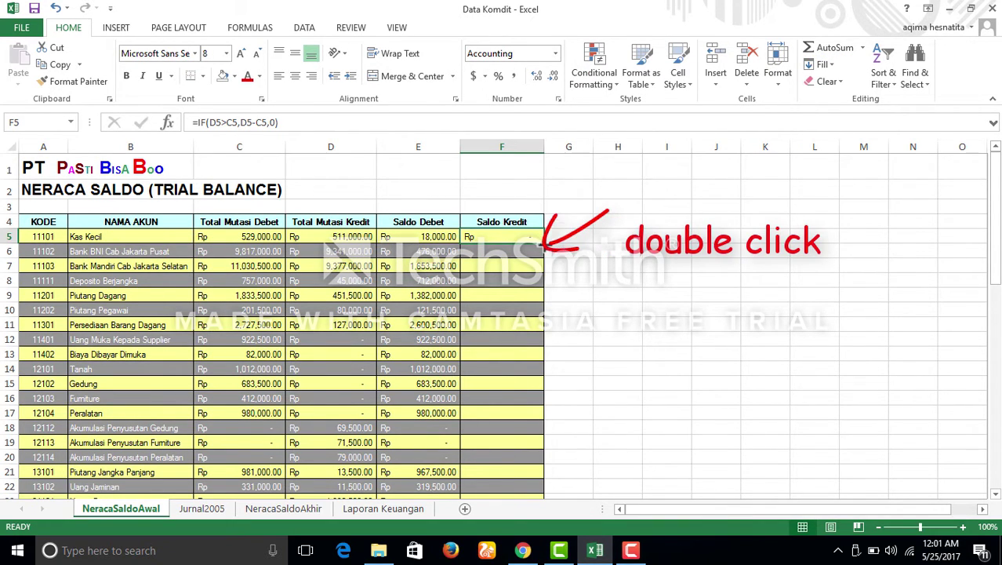
# Fill the Saldo Kredit formula from F5 down through all the account rows and check the filled column
pyautogui.doubleClick(543, 244)
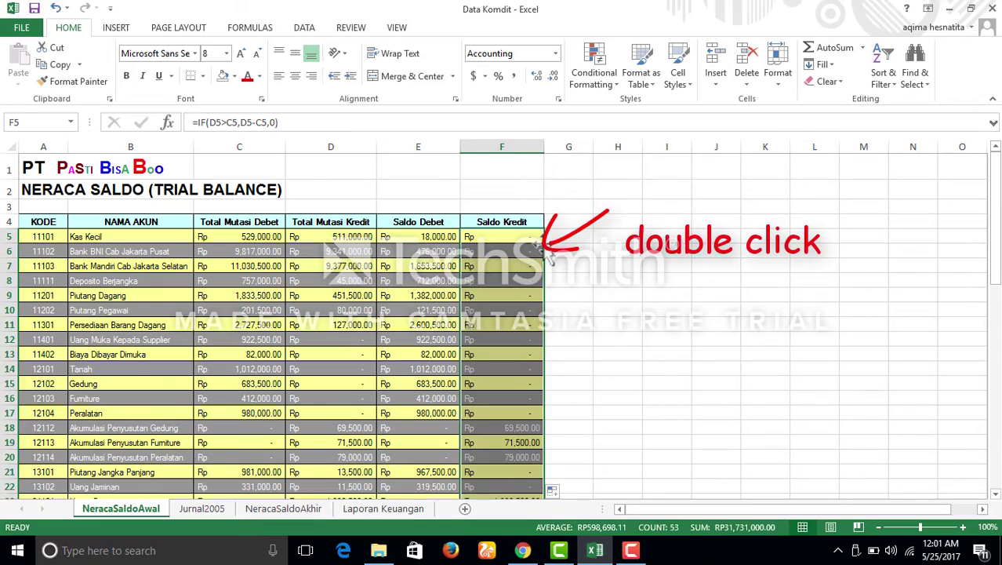
pyautogui.scroll(-3, 530, 275)
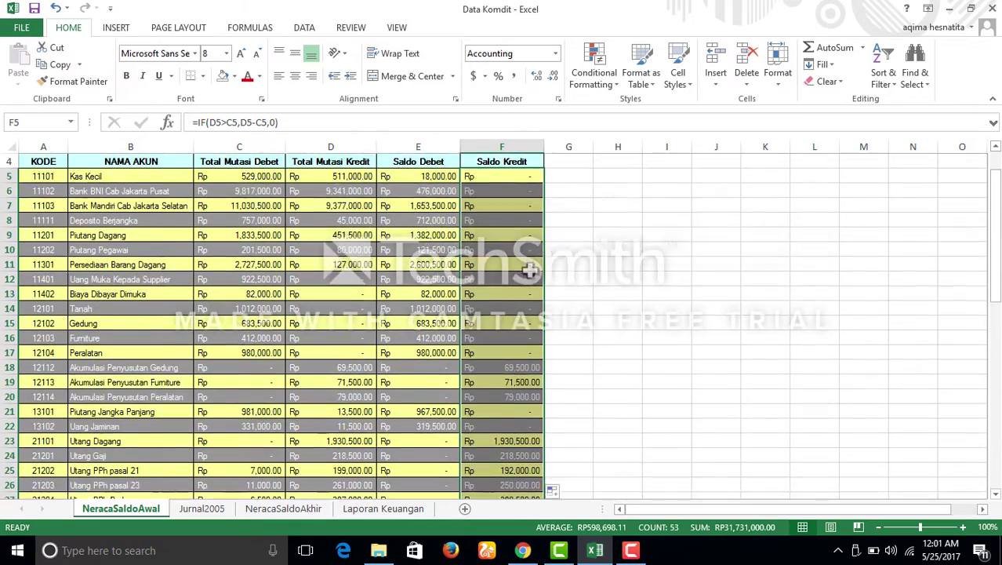
pyautogui.scroll(-12, 530, 279)
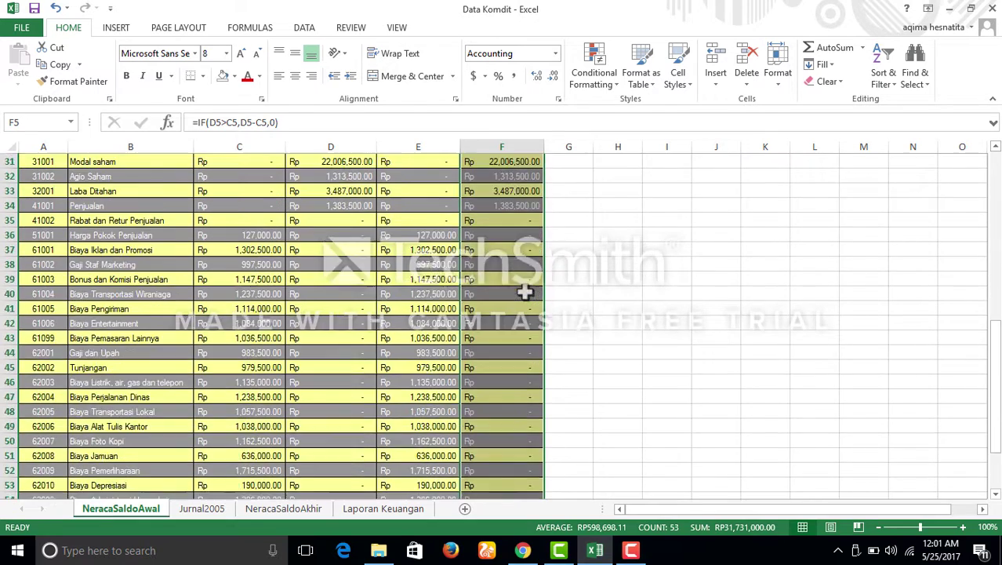
# Total the Saldo Debet column in the TOTAL row with =SUM(E5:E57) in cell E58
pyautogui.click(443, 336)
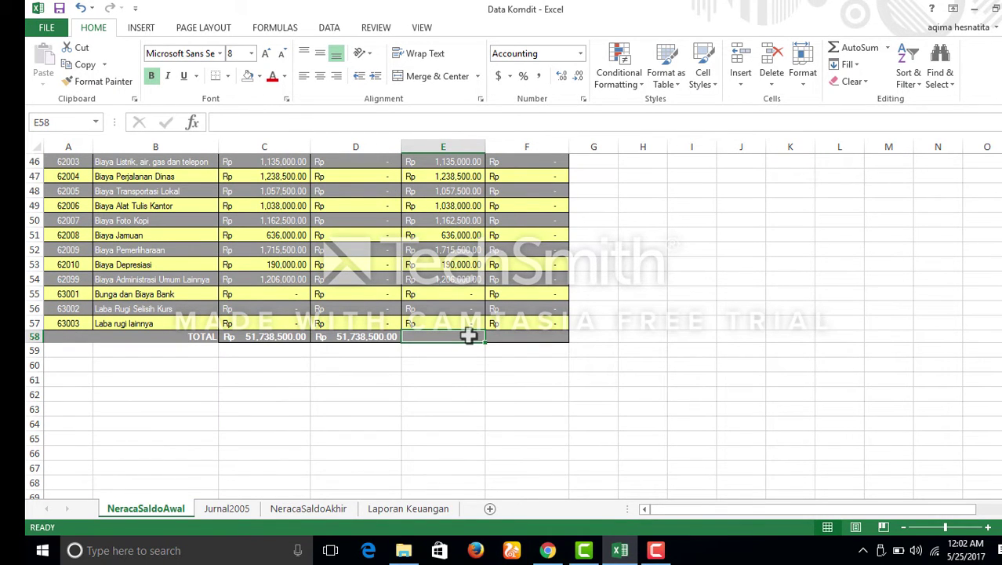
pyautogui.write('=')
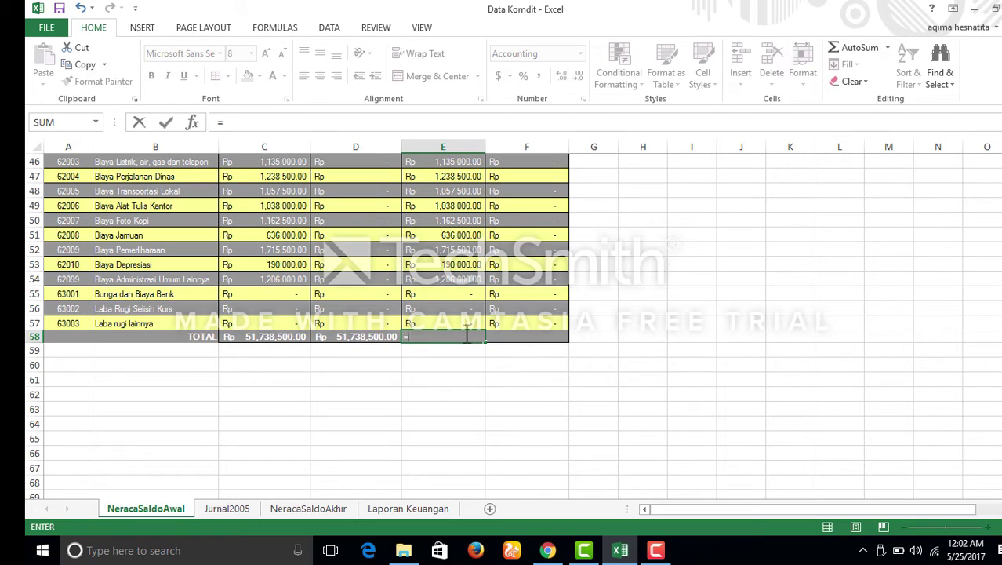
pyautogui.write('SU')
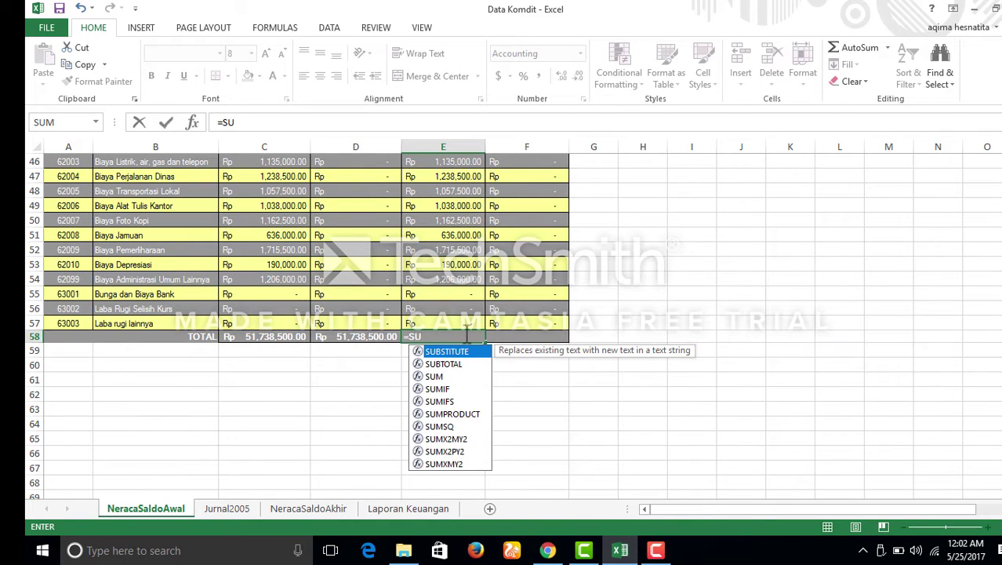
pyautogui.write('M(')
pyautogui.scroll(15, 459, 291)
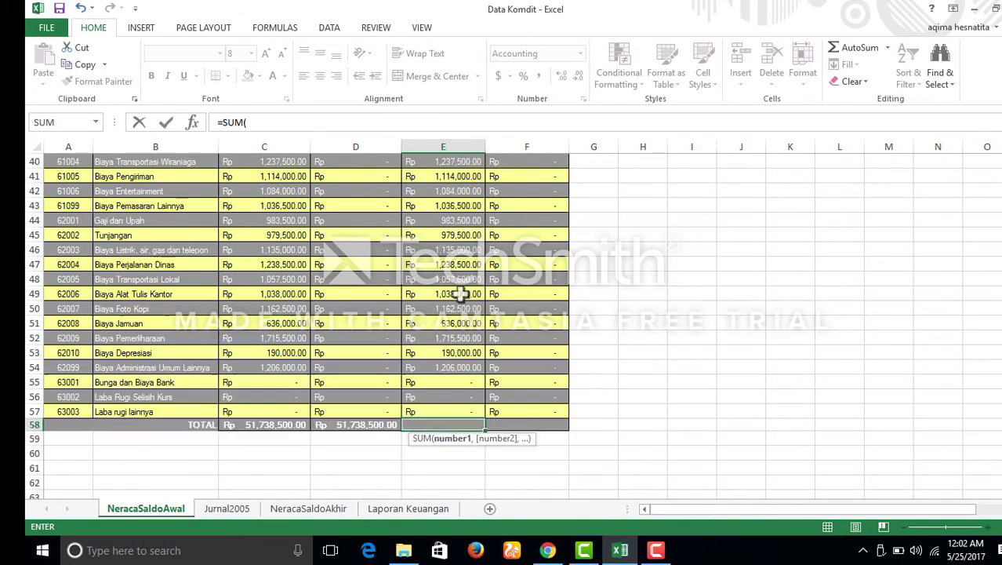
pyautogui.moveTo(445, 235); pyautogui.dragTo(447, 456)
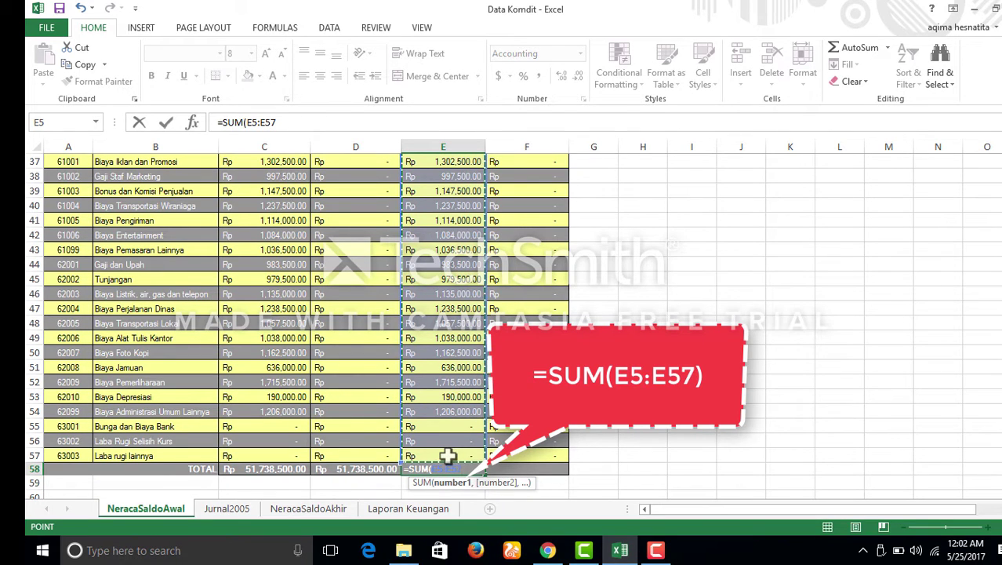
pyautogui.press('Return')
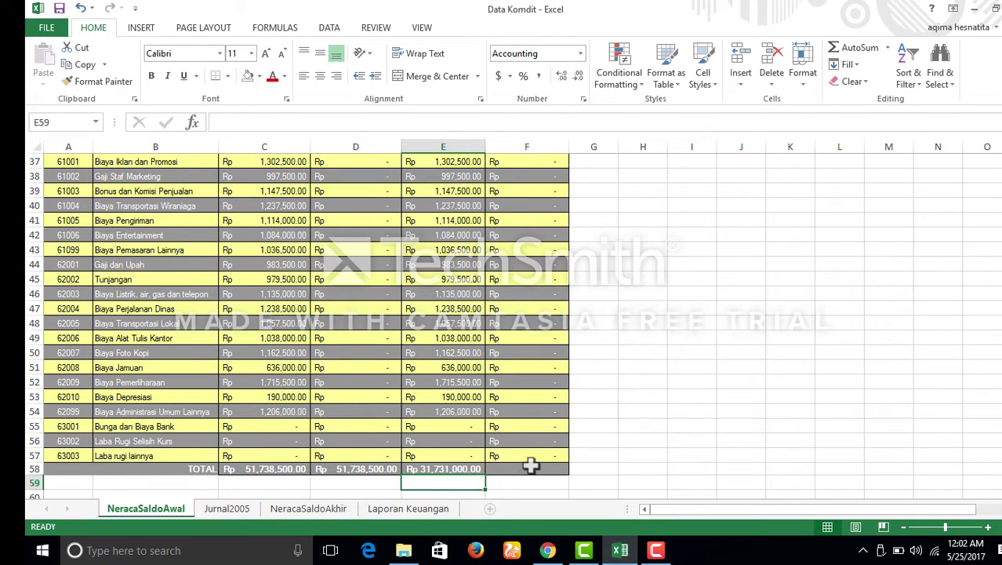
# Total the Saldo Kredit column in the TOTAL row with =SUM(F5:F57) in cell F58
pyautogui.click(529, 464)
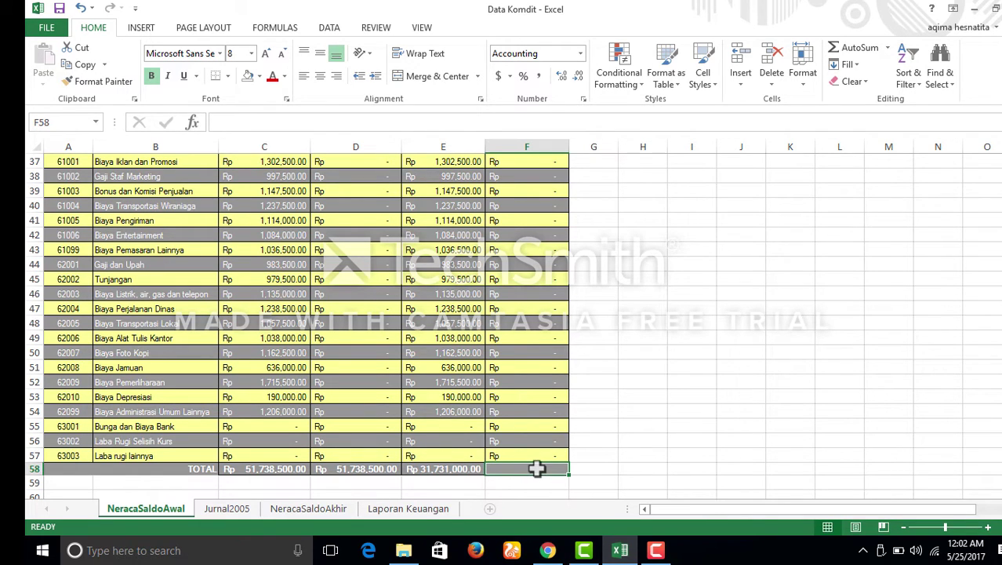
pyautogui.write('=SUM(')
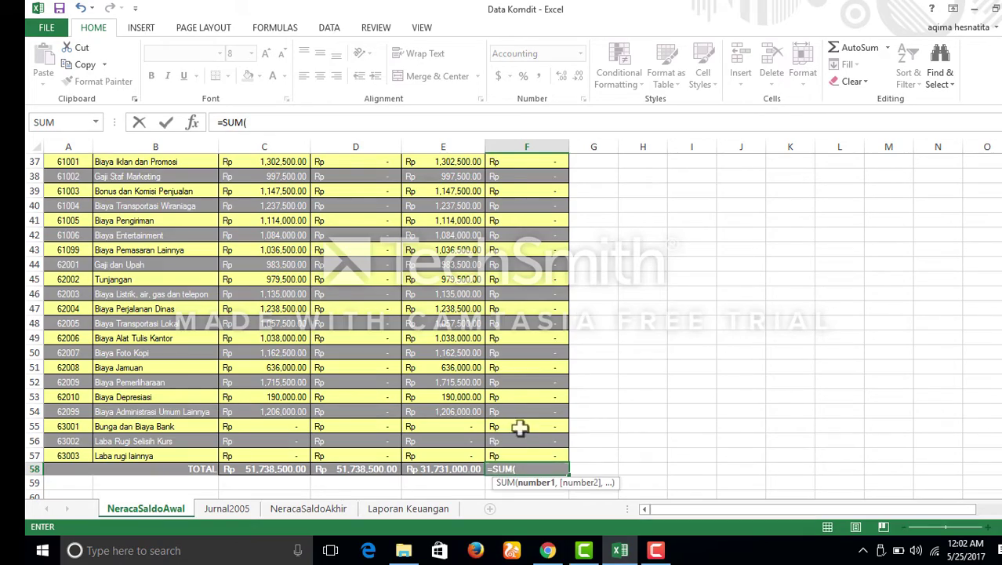
pyautogui.scroll(12, 520, 427)
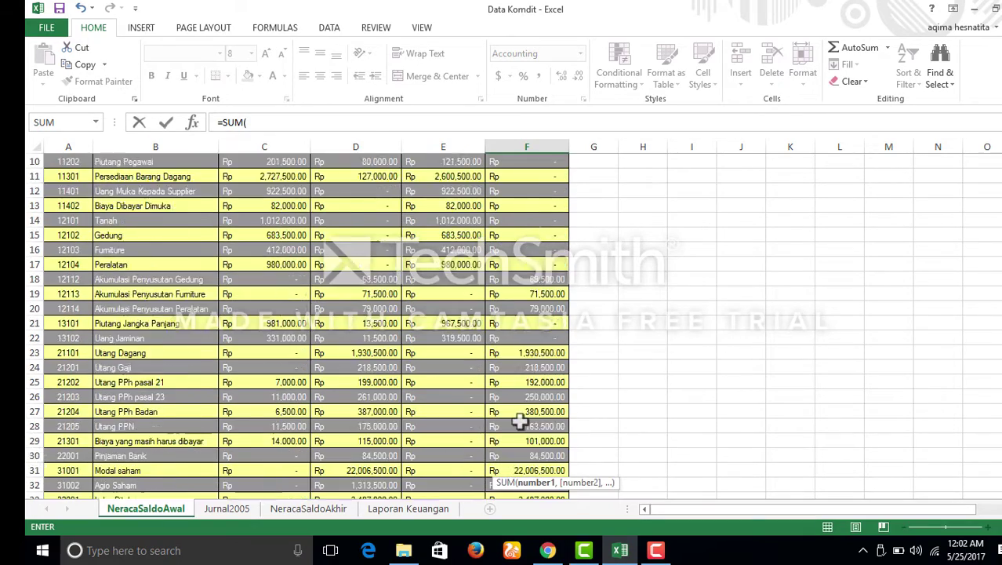
pyautogui.moveTo(530, 239); pyautogui.dragTo(517, 409)
pyautogui.write(')')
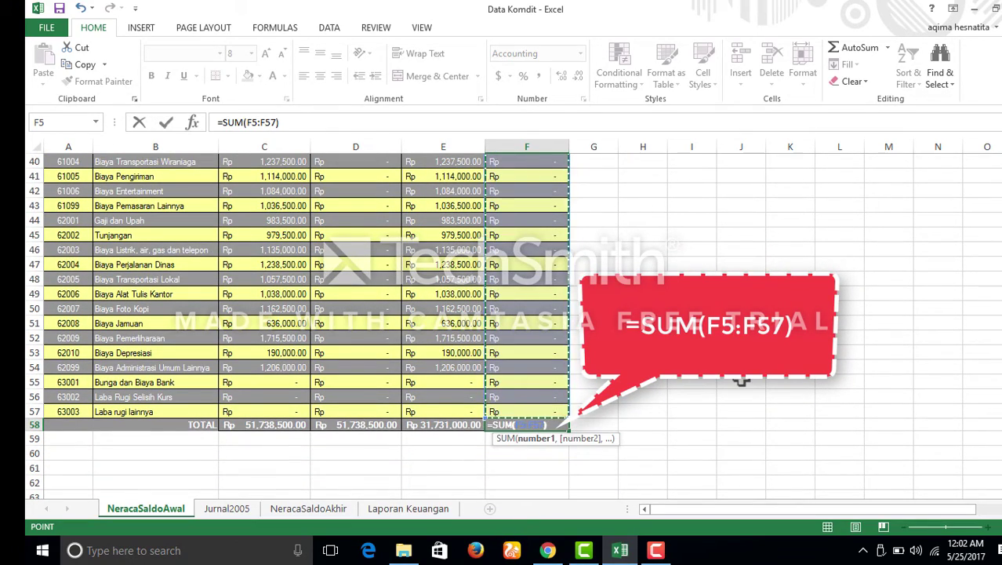
pyautogui.press('Return')
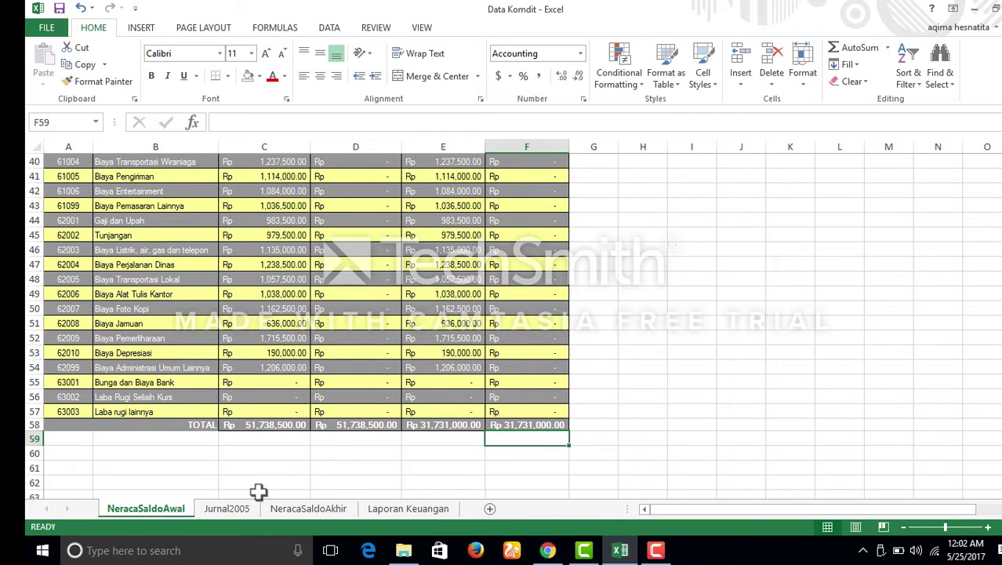
# On the NeracaSaldoAkhir sheet, start a SUMIF formula in C3 for Kas Kecil's Mutasi D, using Jurnal2005's whole KODE AKUN column as the range
pyautogui.click(329, 514)
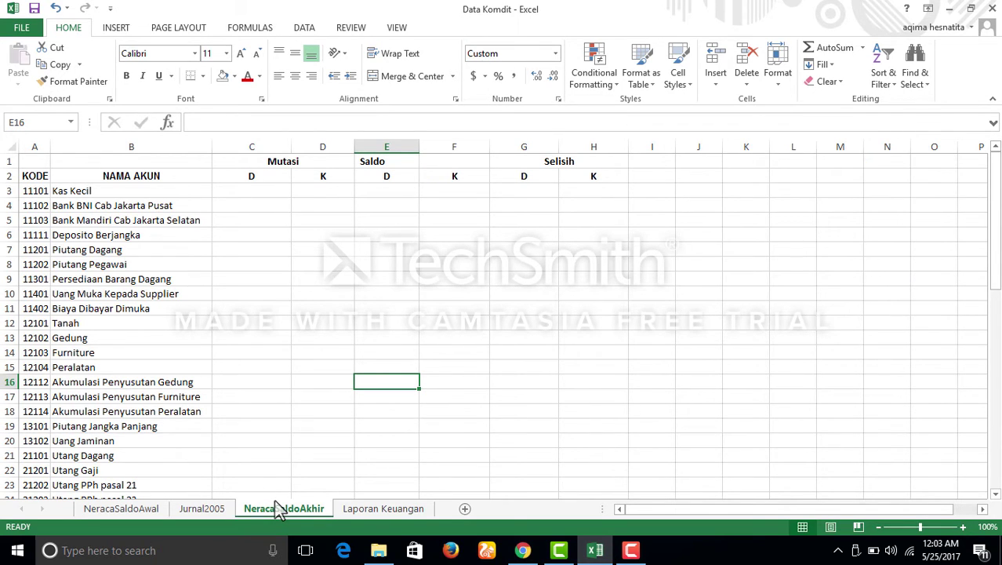
pyautogui.click(106, 193)
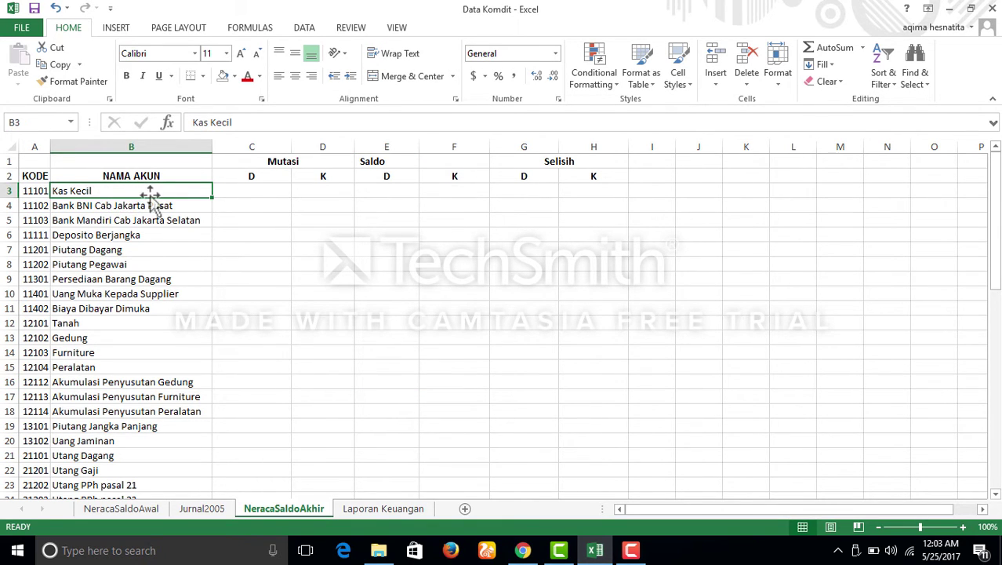
pyautogui.click(41, 193)
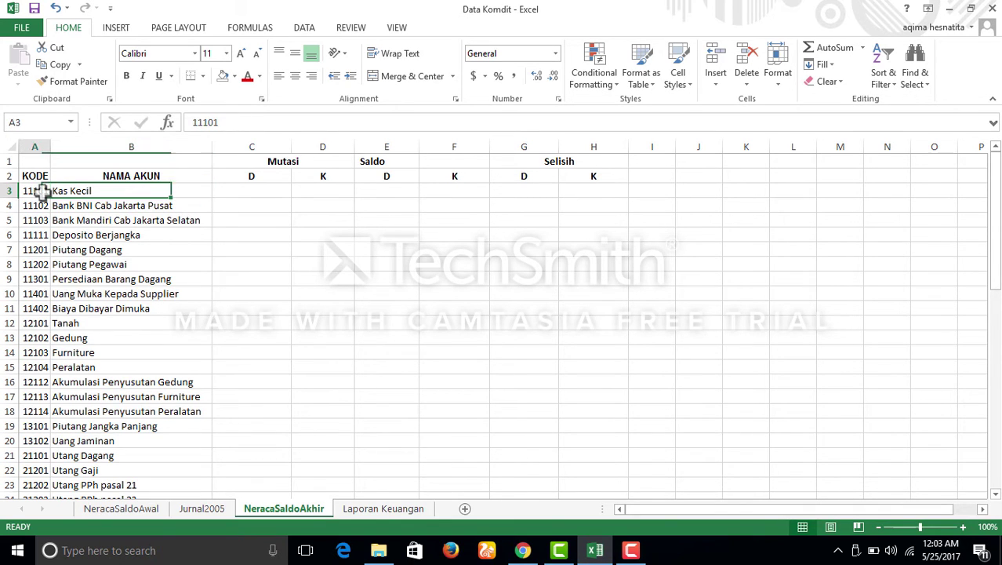
pyautogui.click(253, 192)
pyautogui.write('=SUMIF')
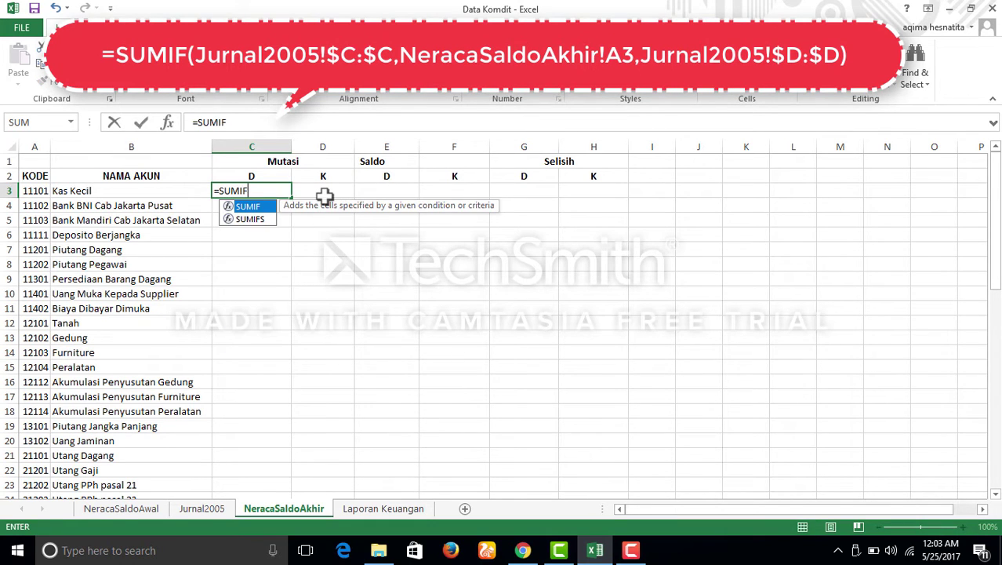
pyautogui.write('(')
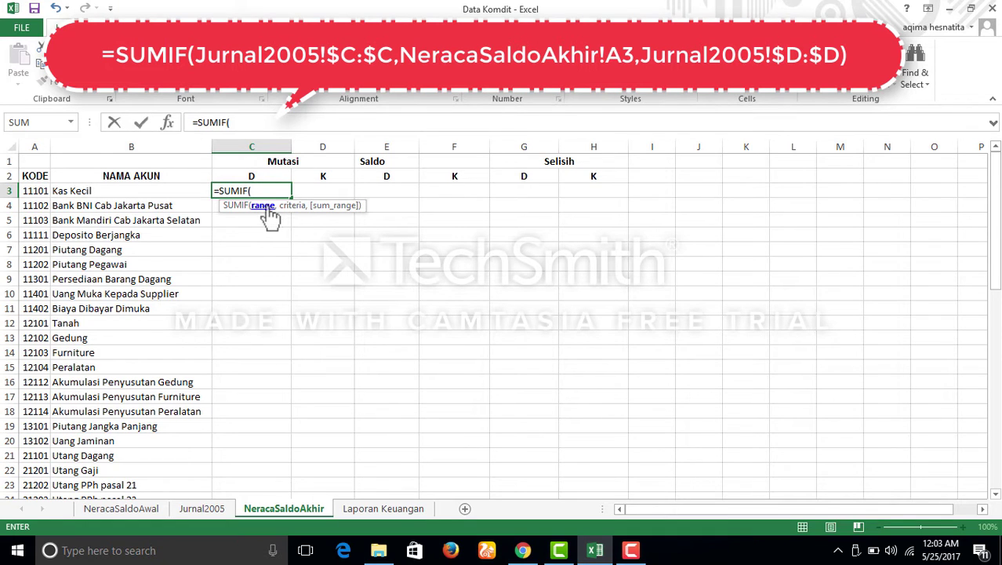
pyautogui.click(202, 508)
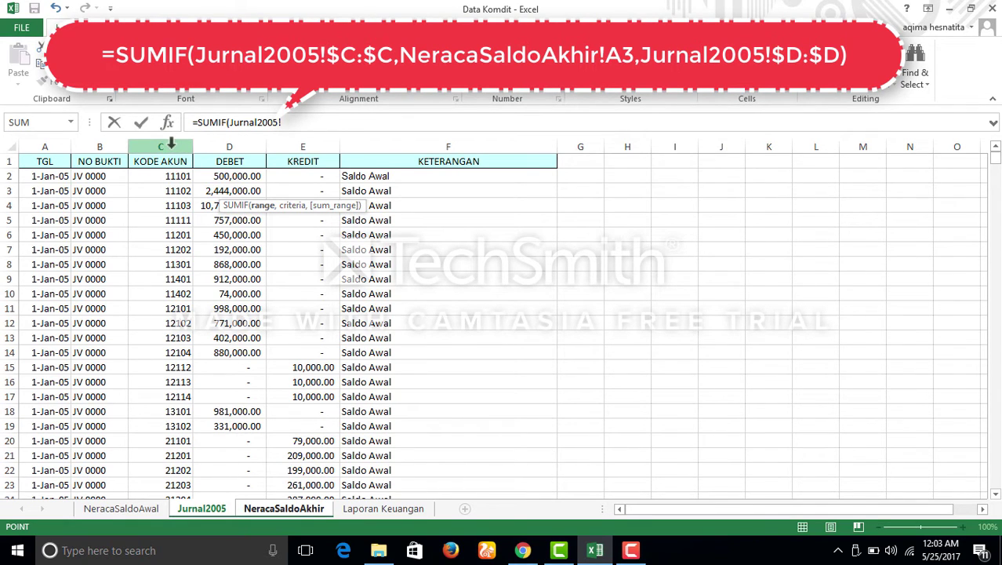
pyautogui.click(171, 142)
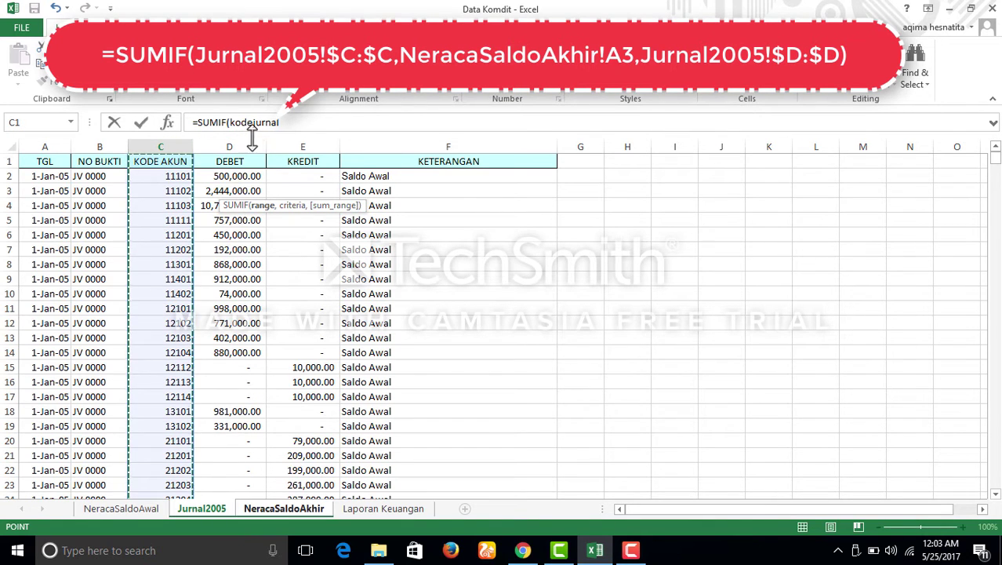
pyautogui.write(',')
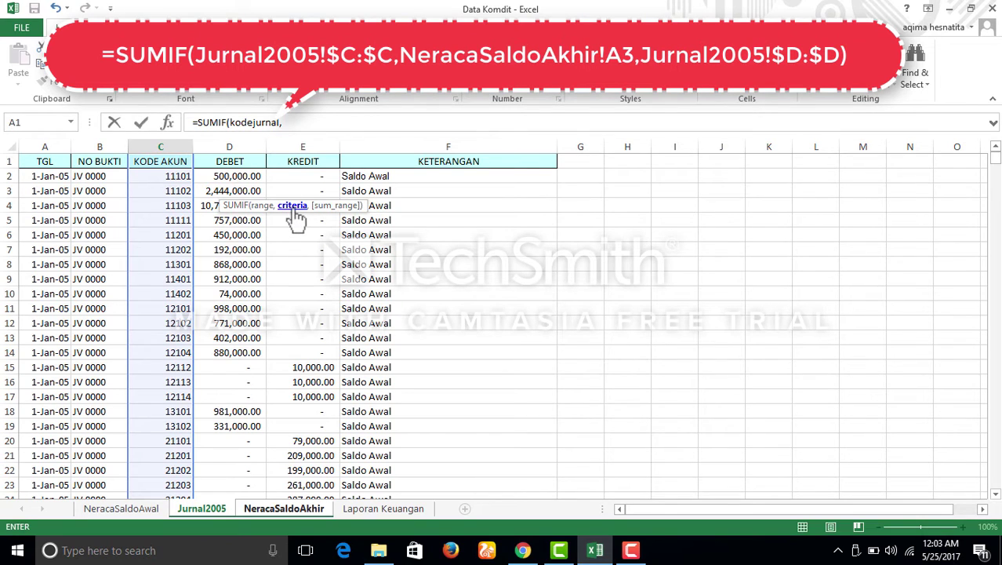
# Complete the SUMIF formula in C3 with criteria NeracaSaldoAkhir!A3 and the absolute sum range Jurnal2005!$D:$D
pyautogui.click(274, 510)
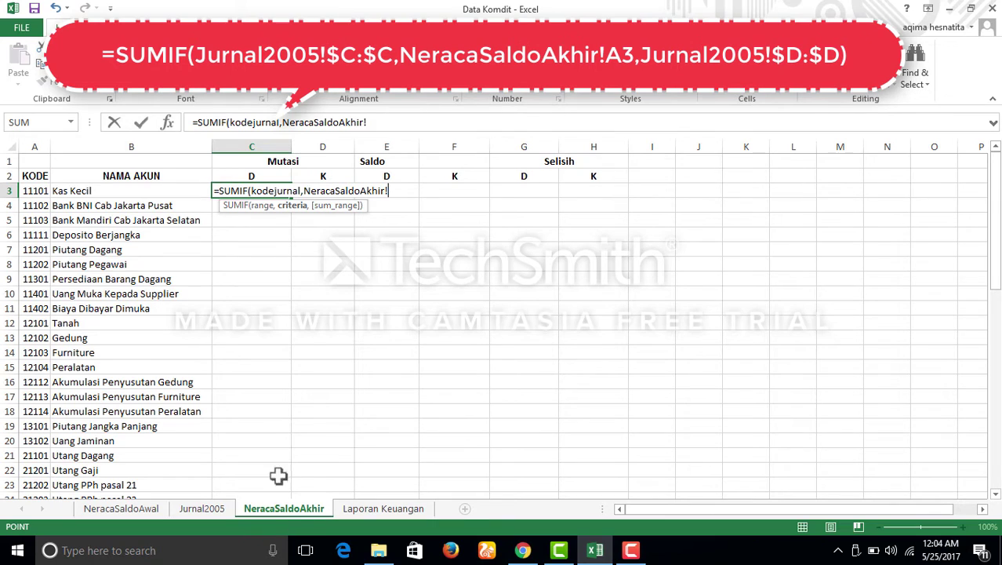
pyautogui.click(39, 190)
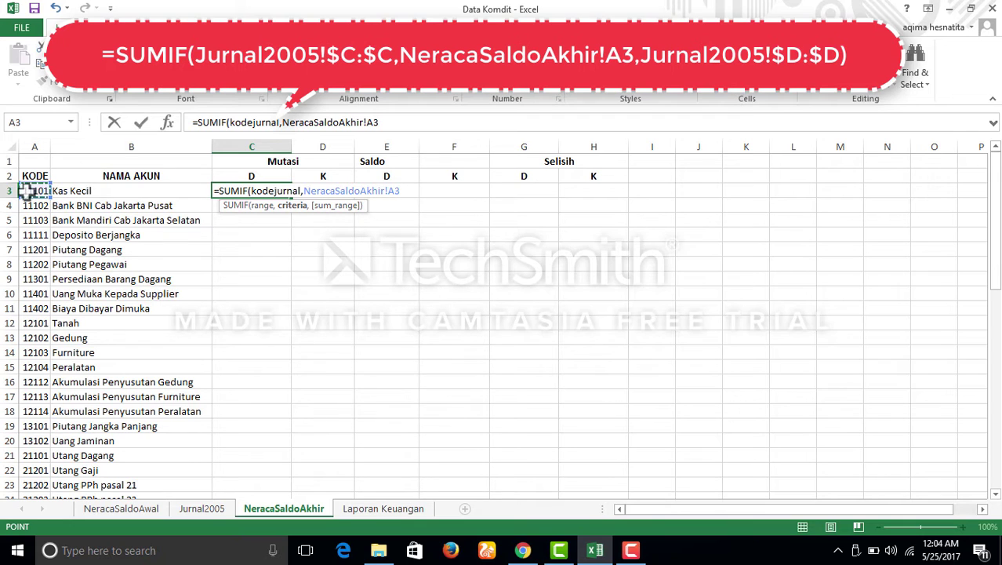
pyautogui.write(',')
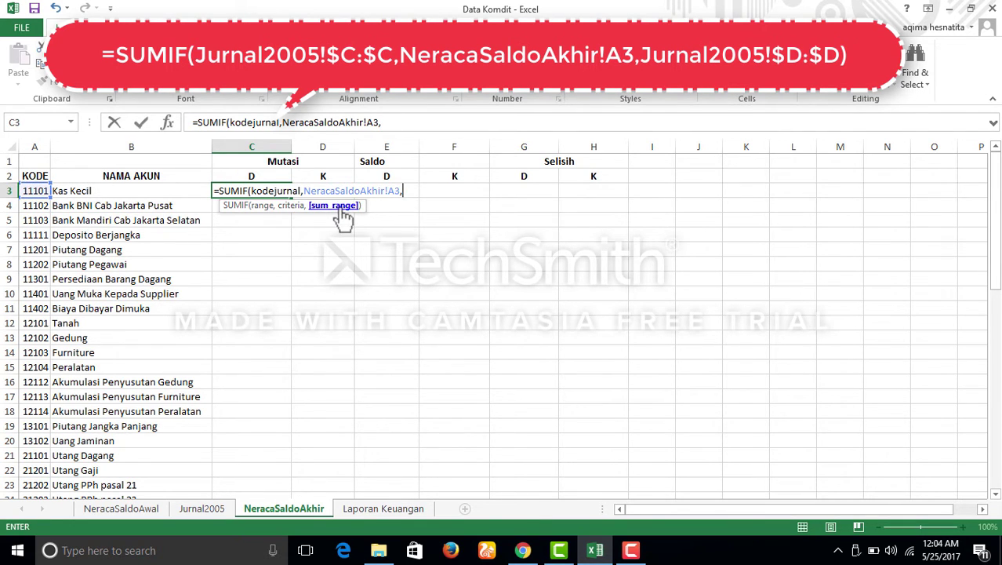
pyautogui.click(201, 509)
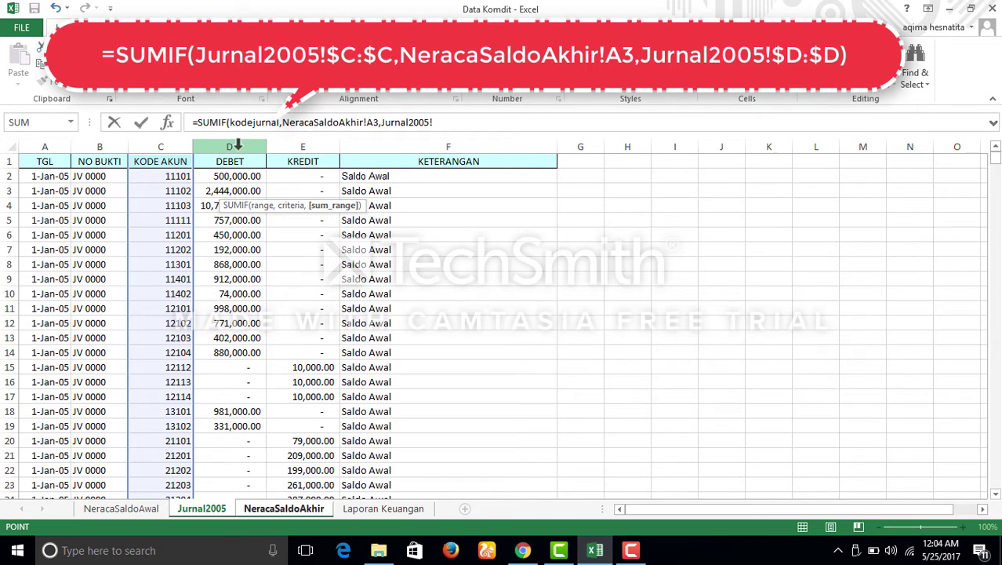
pyautogui.click(237, 147)
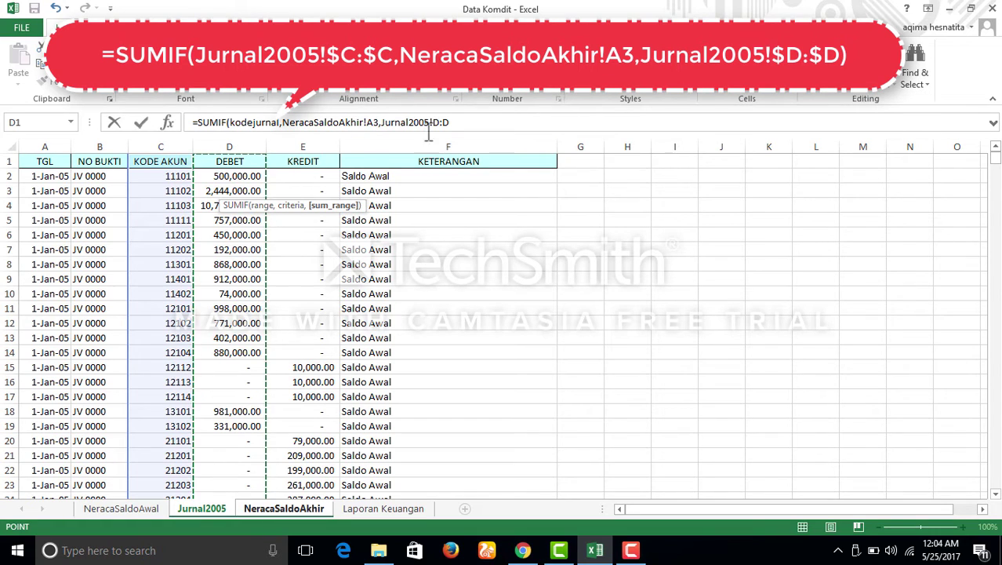
pyautogui.click(457, 122)
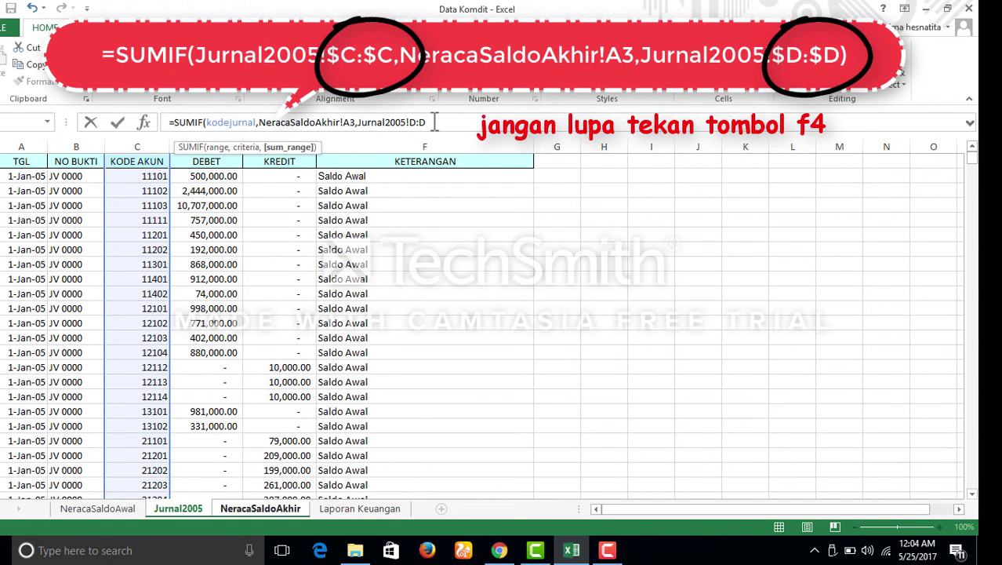
pyautogui.press('F4')
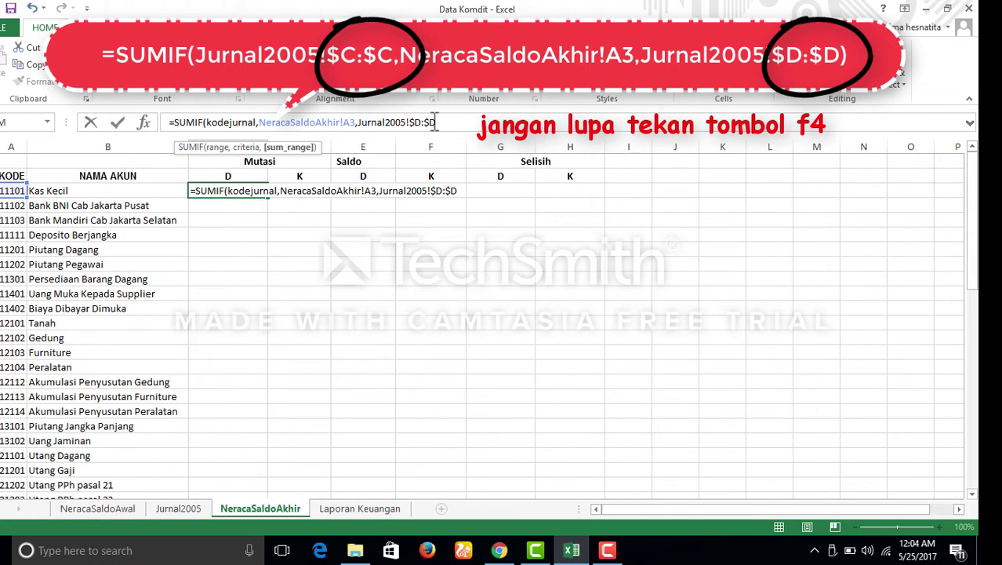
pyautogui.write(')')
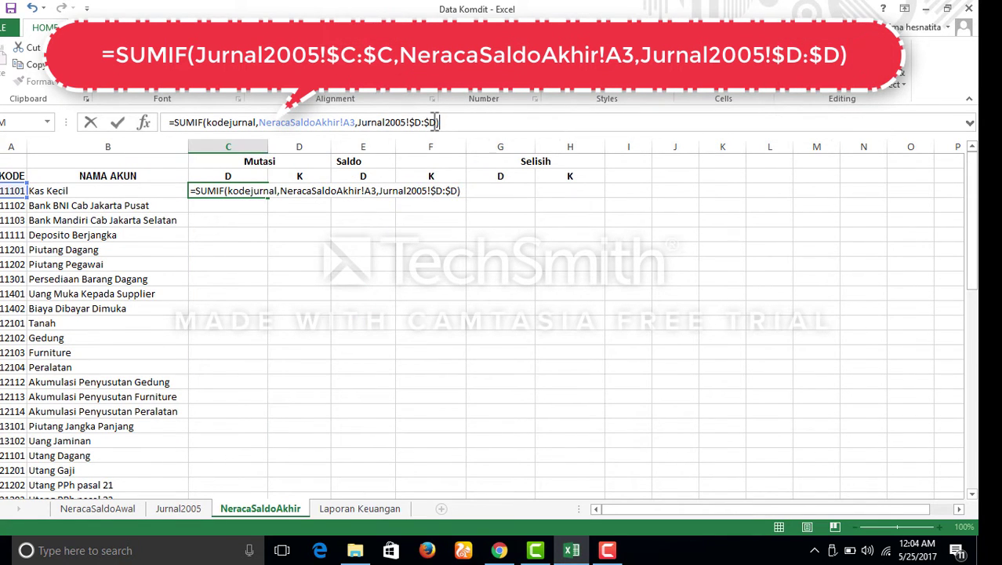
pyautogui.press('Return')
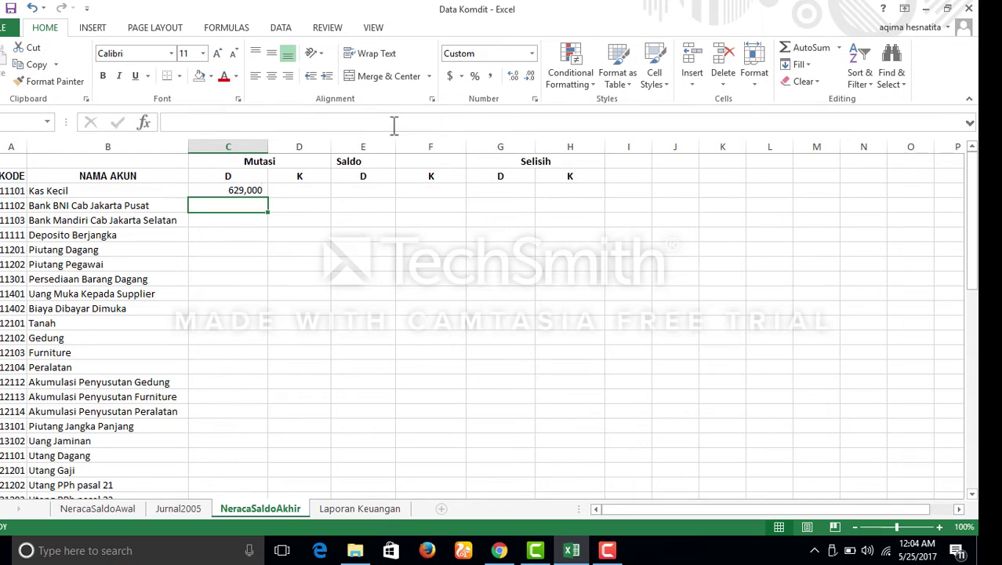
# Fill the Mutasi D formula from C3 down through the jumlah row and check the filled column
pyautogui.click(243, 190)
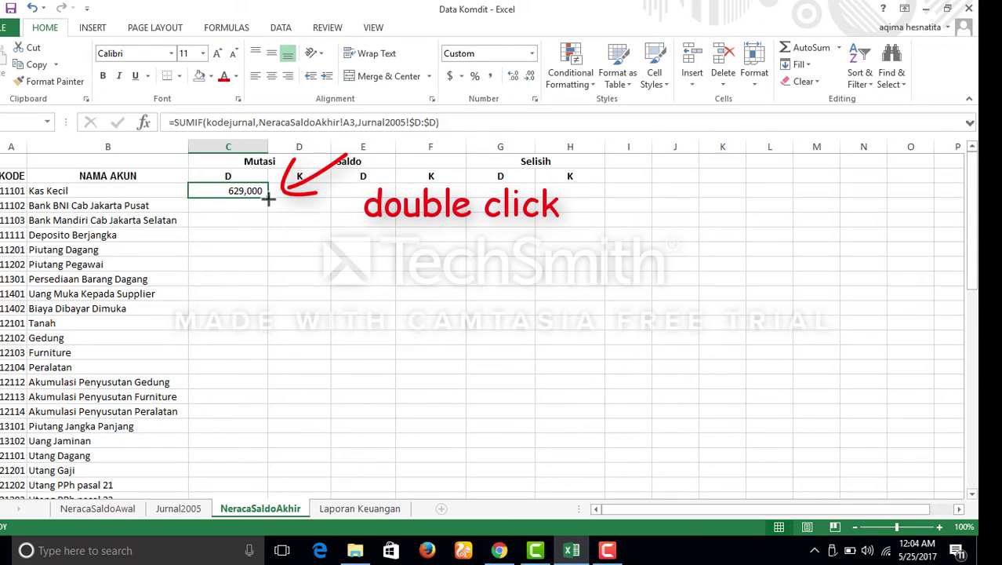
pyautogui.doubleClick(268, 200)
pyautogui.scroll(-4, 244, 289)
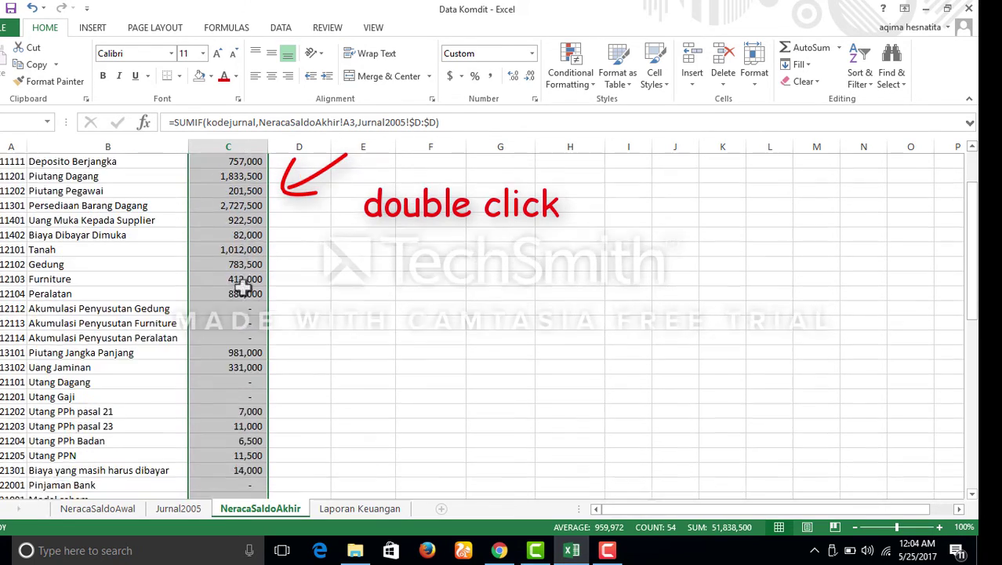
pyautogui.scroll(-14, 242, 293)
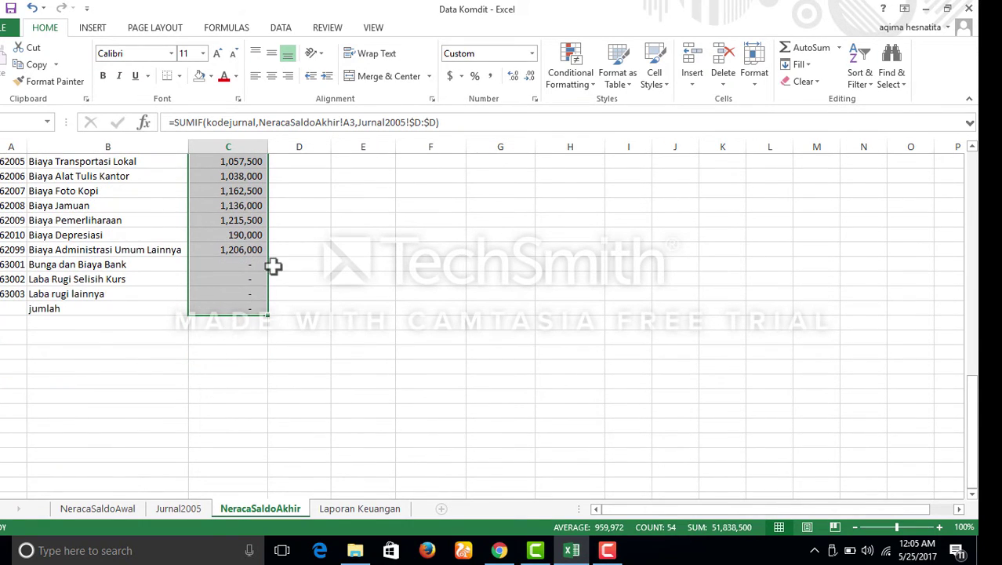
pyautogui.scroll(6, 273, 263)
pyautogui.scroll(10, 273, 258)
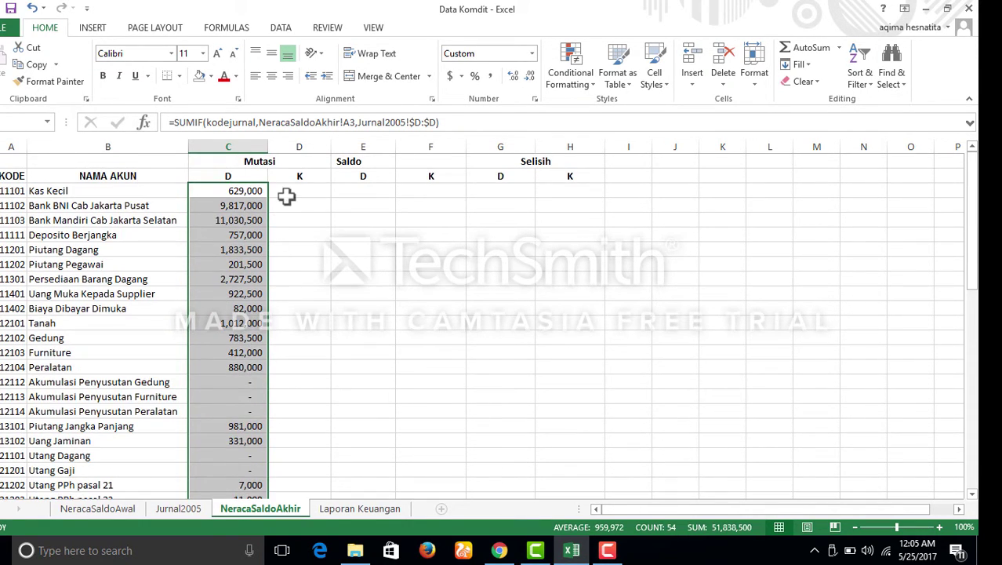
# Start a SUMIF formula in D3 for Kas Kecil's Mutasi K, using Jurnal2005's whole KODE AKUN column as the range
pyautogui.click(287, 196)
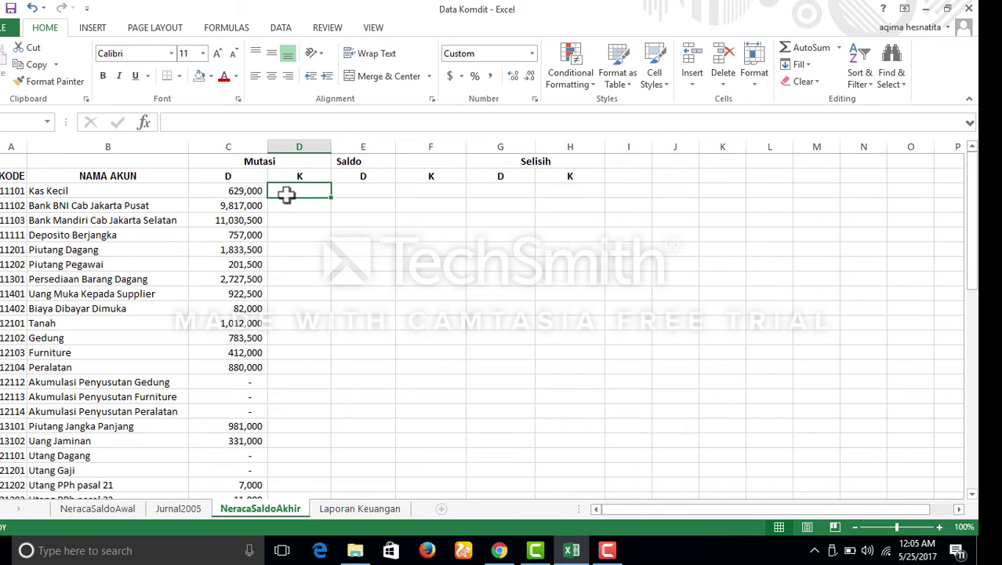
pyautogui.write('=')
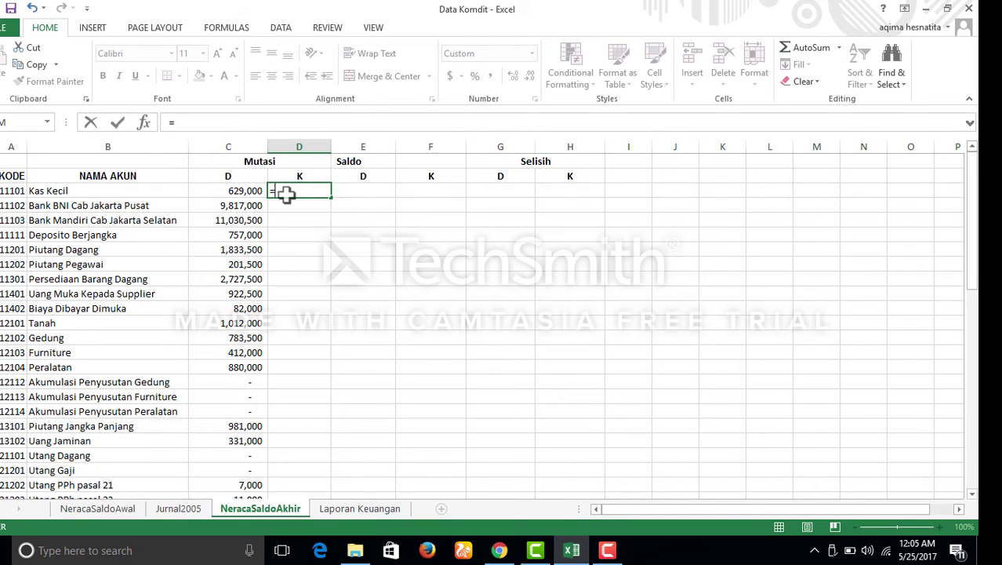
pyautogui.write('SUI')
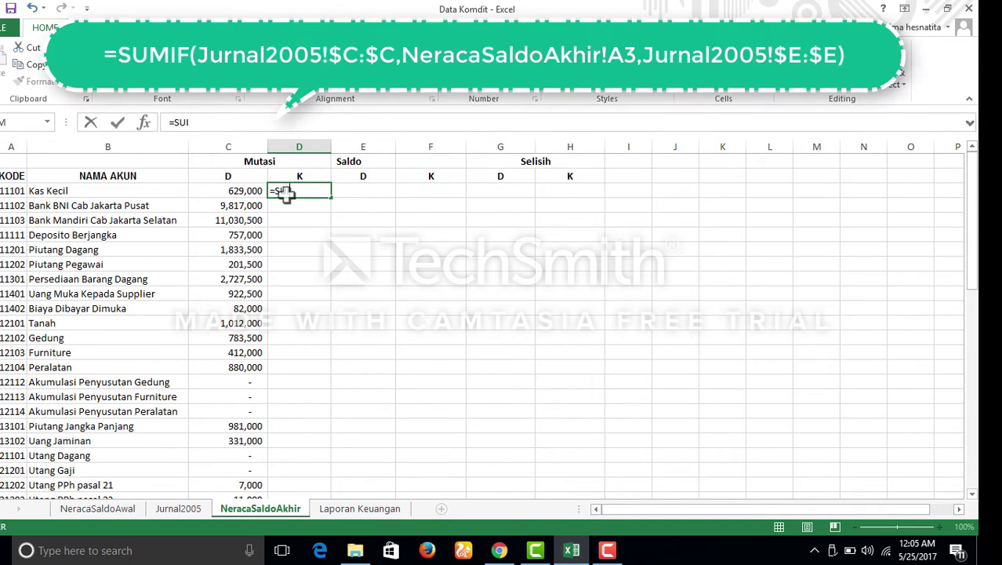
pyautogui.press('BackSpace')
pyautogui.press('BackSpace')
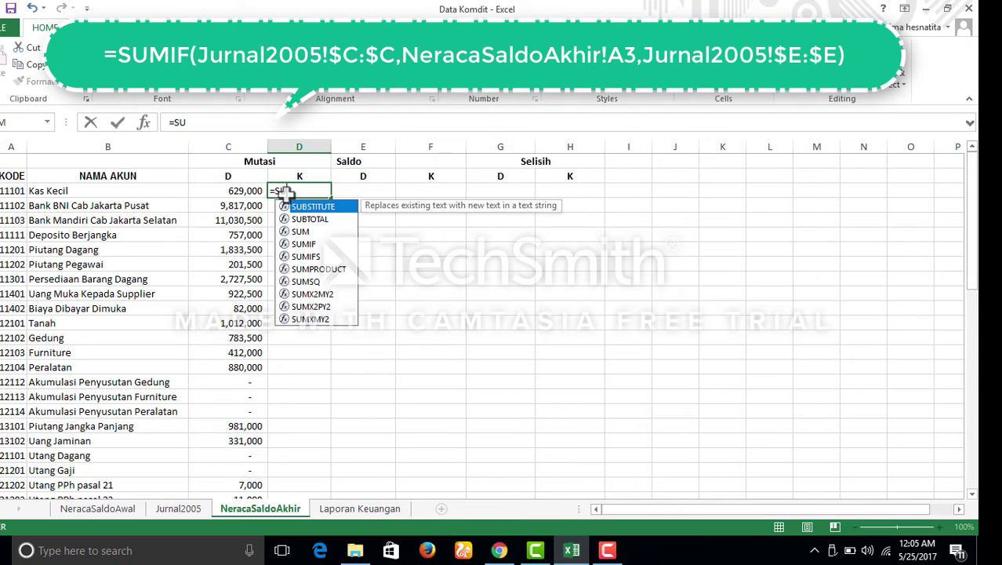
pyautogui.write('MIF')
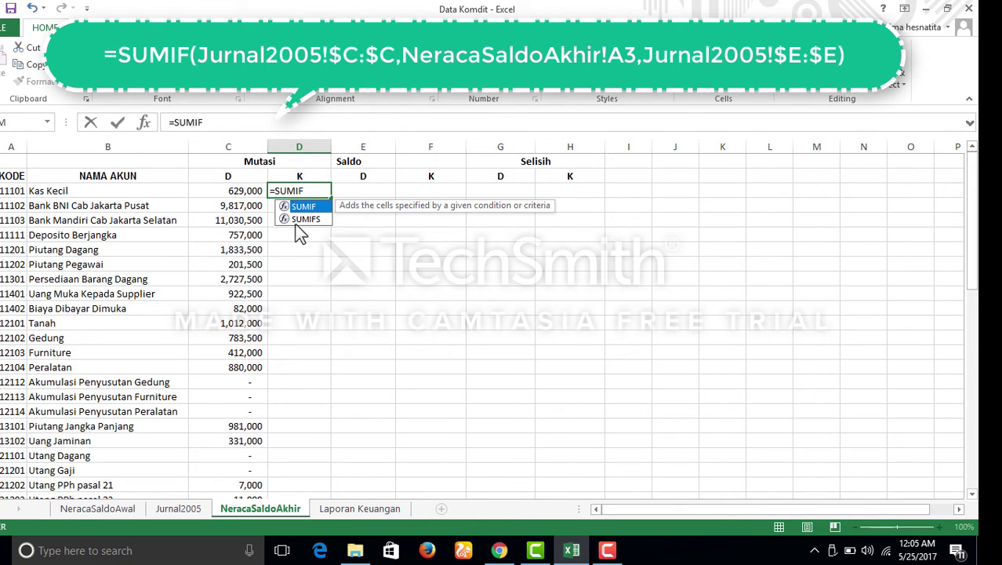
pyautogui.write('(')
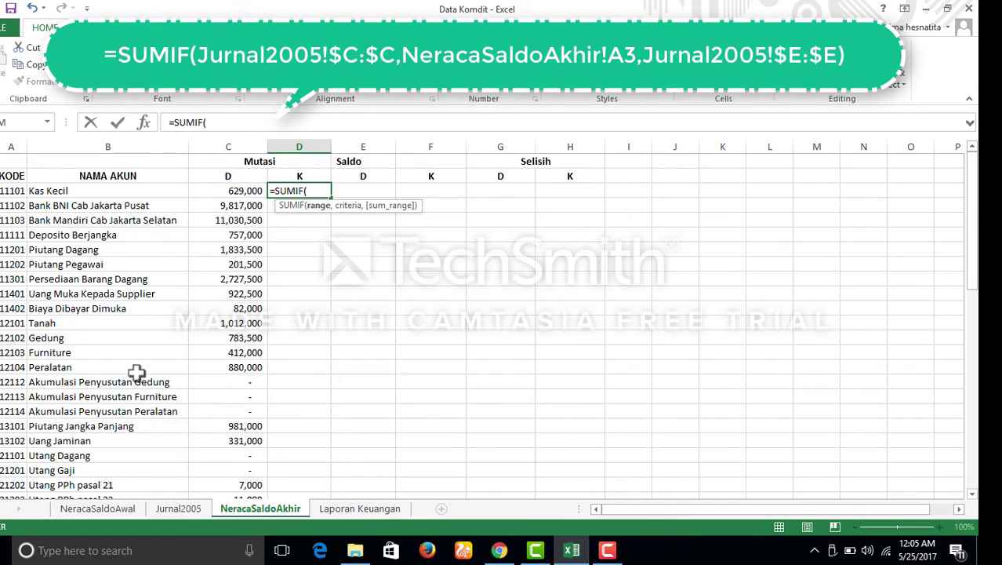
pyautogui.click(178, 508)
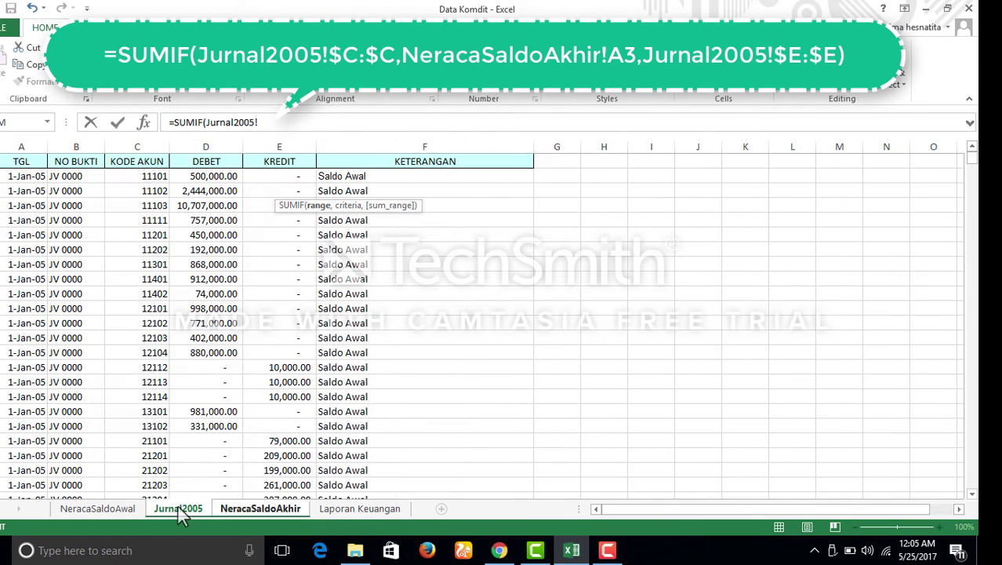
pyautogui.click(137, 147)
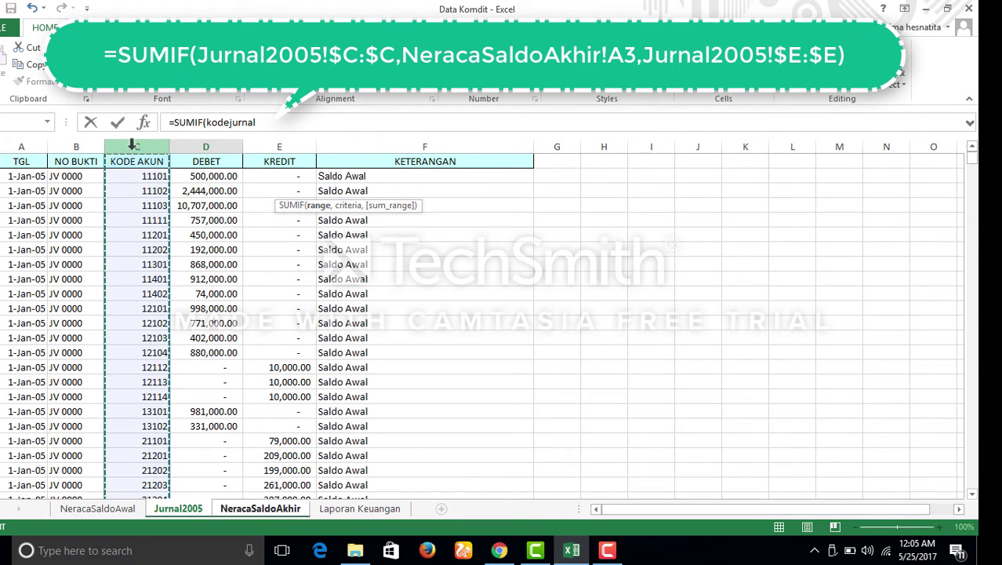
# Complete D3's SUMIF with criteria NeracaSaldoAkhir!A3 and absolute sum range Jurnal2005!$E:$E, and fill it down the Mutasi K column
pyautogui.write(',')
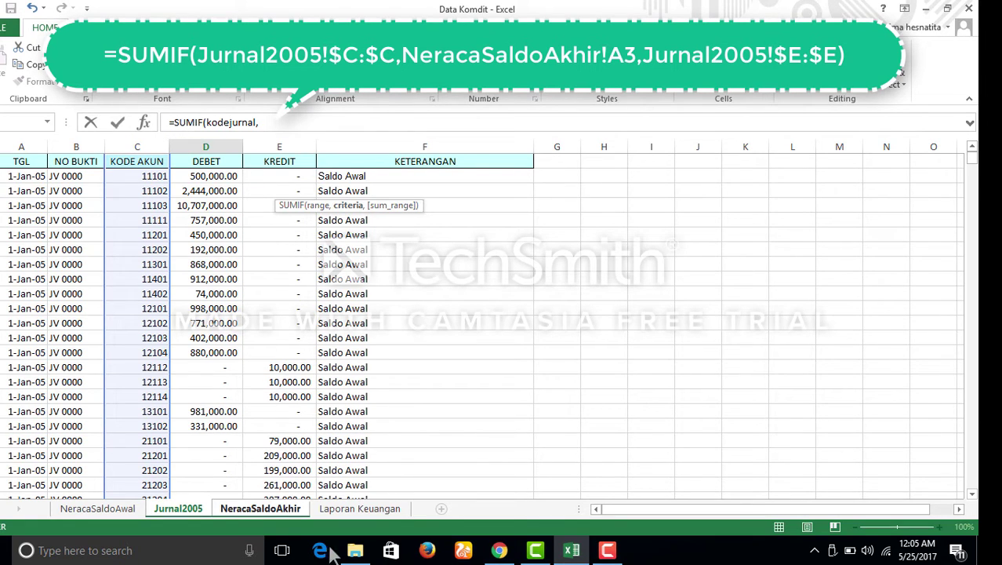
pyautogui.click(261, 508)
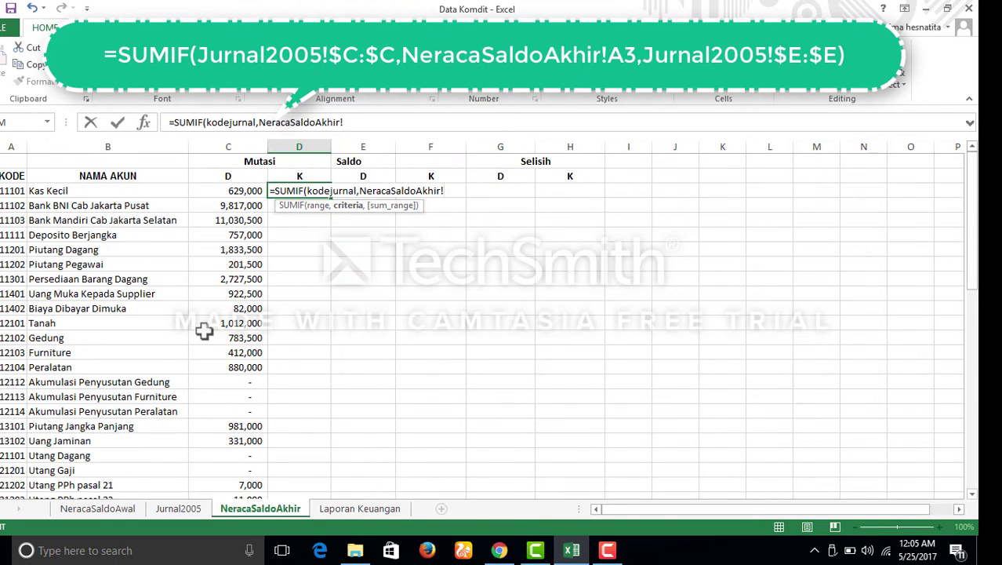
pyautogui.click(14, 191)
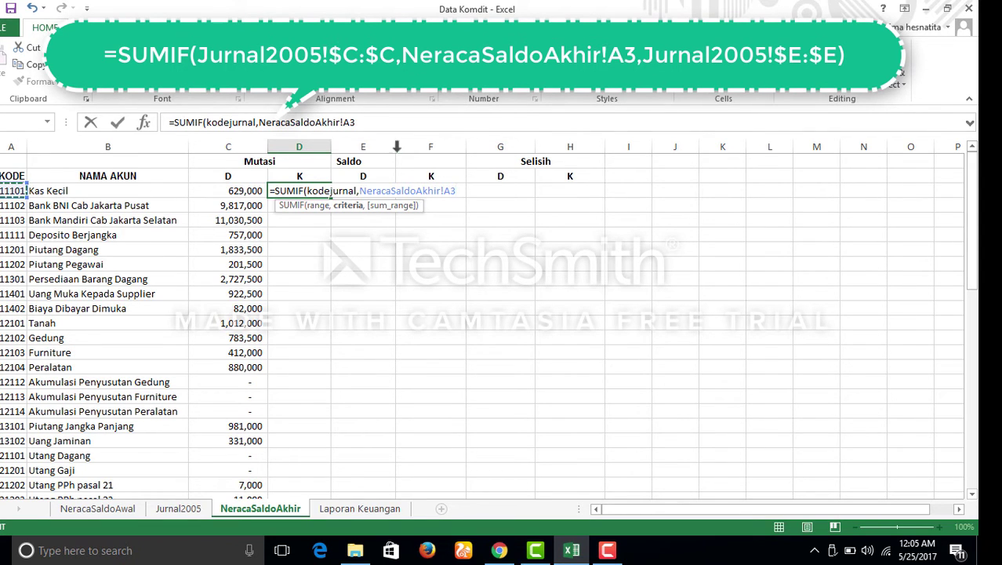
pyautogui.write(',')
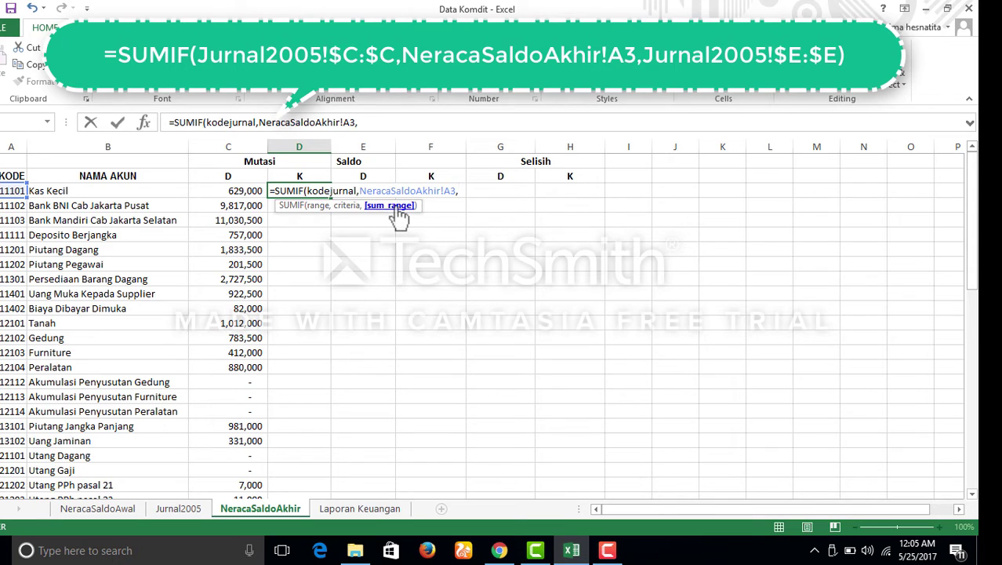
pyautogui.click(193, 508)
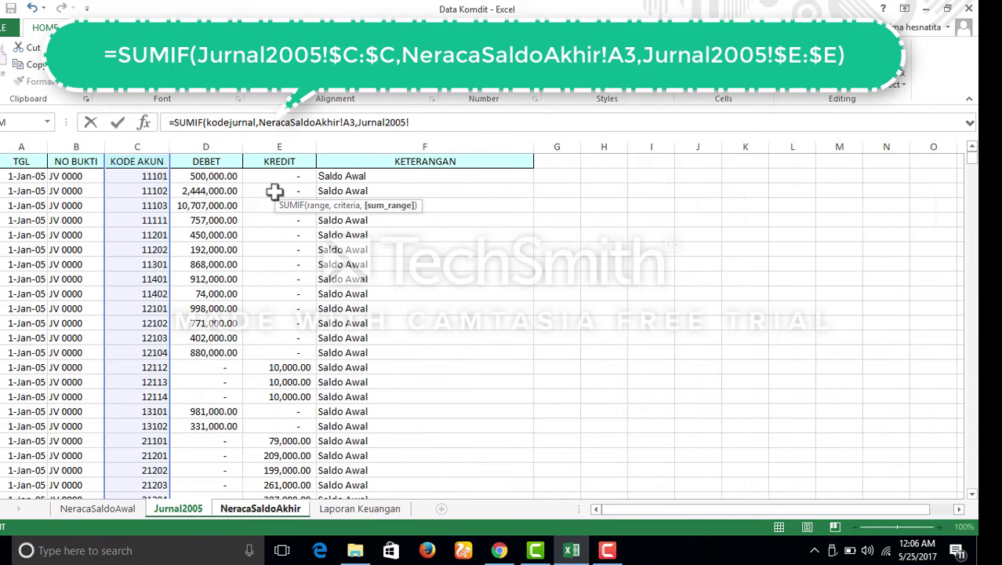
pyautogui.click(282, 146)
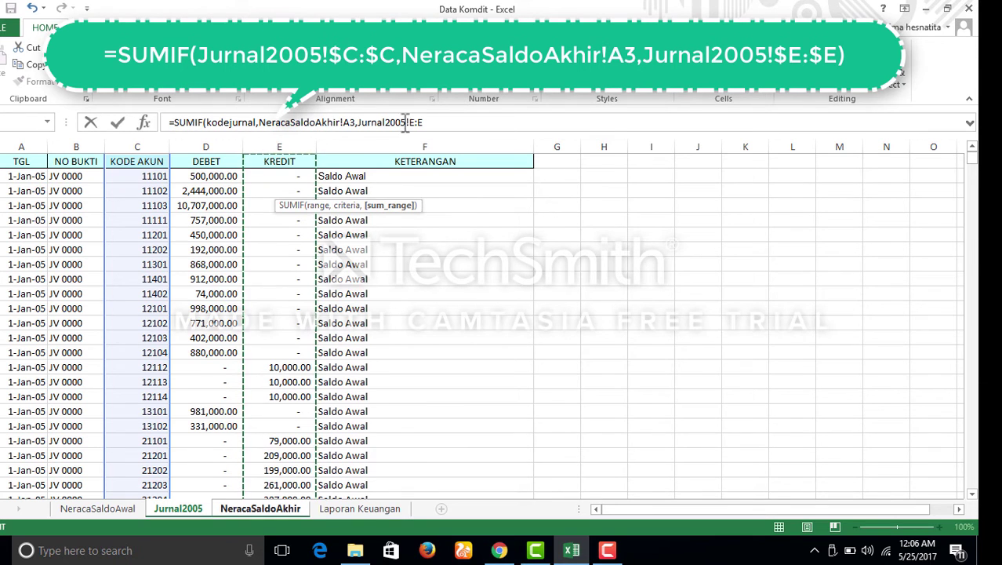
pyautogui.click(429, 122)
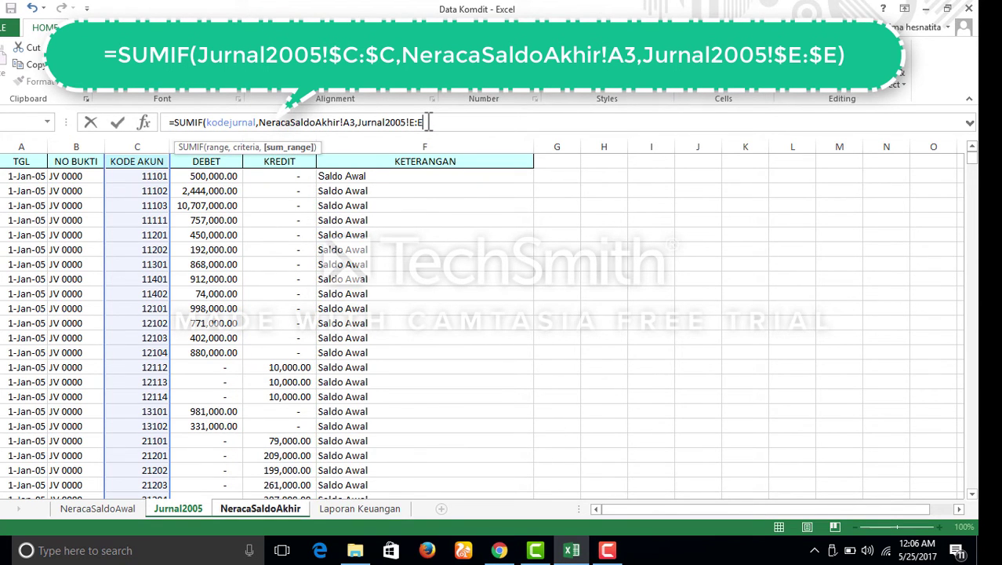
pyautogui.press('F4')
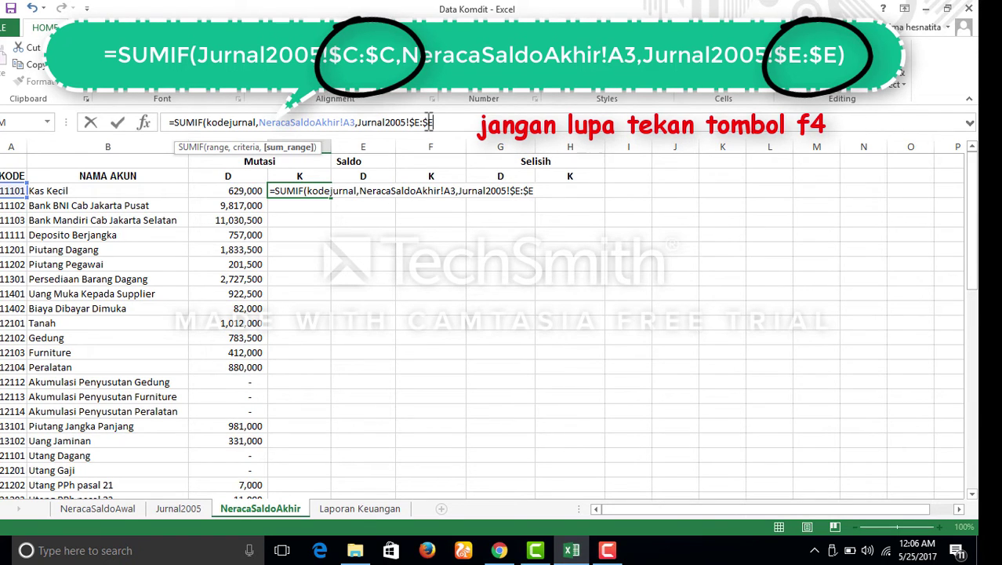
pyautogui.press('Return')
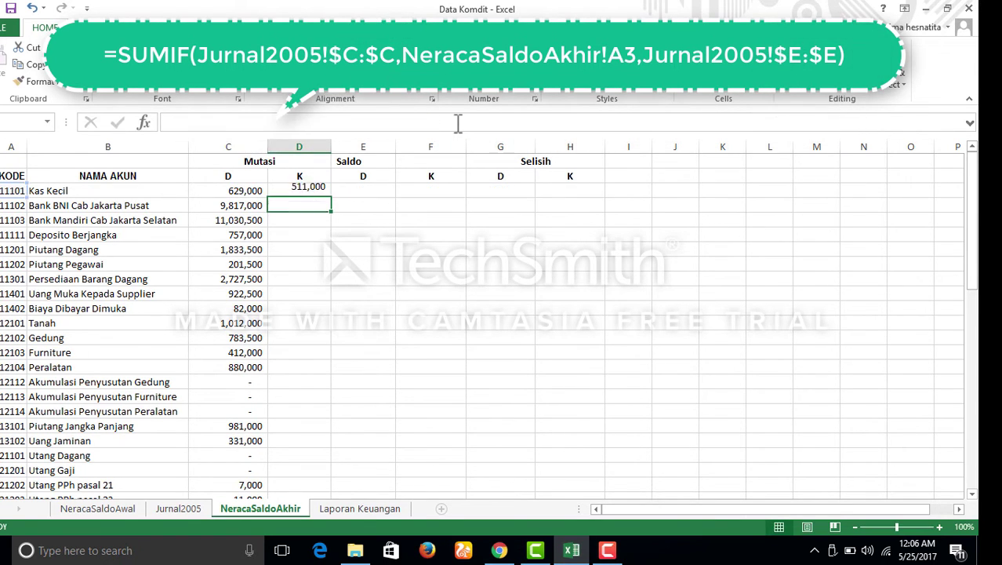
pyautogui.click(320, 191)
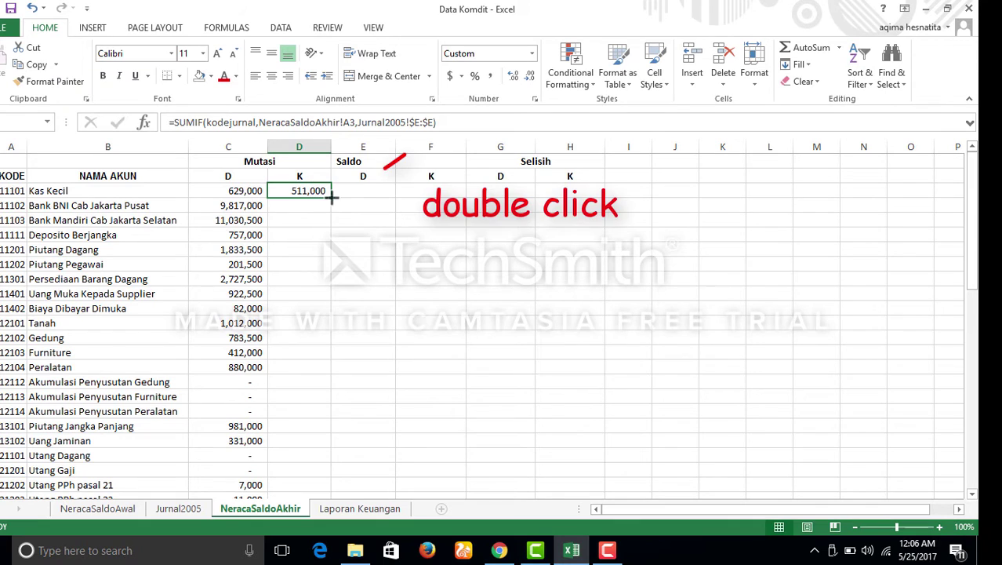
pyautogui.doubleClick(330, 196)
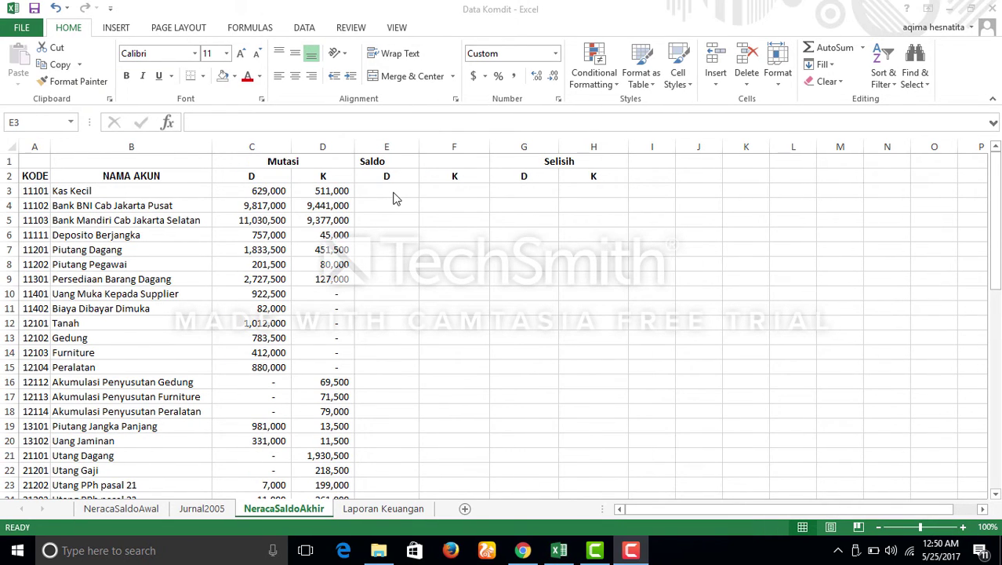
# Start an IF formula in E3 for Kas Kecil's Saldo D with the logical test C3>D3
pyautogui.click(396, 197)
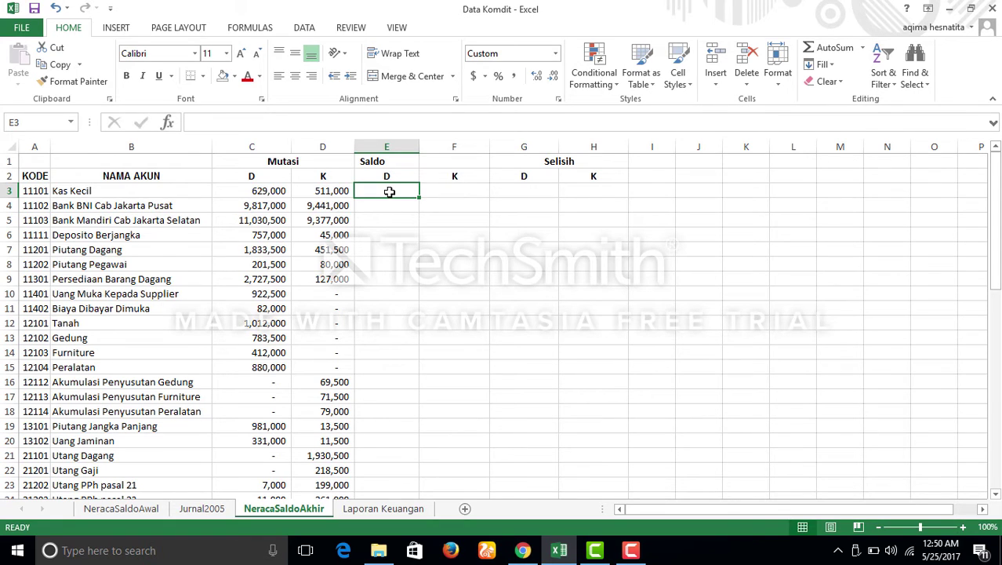
pyautogui.write('=if')
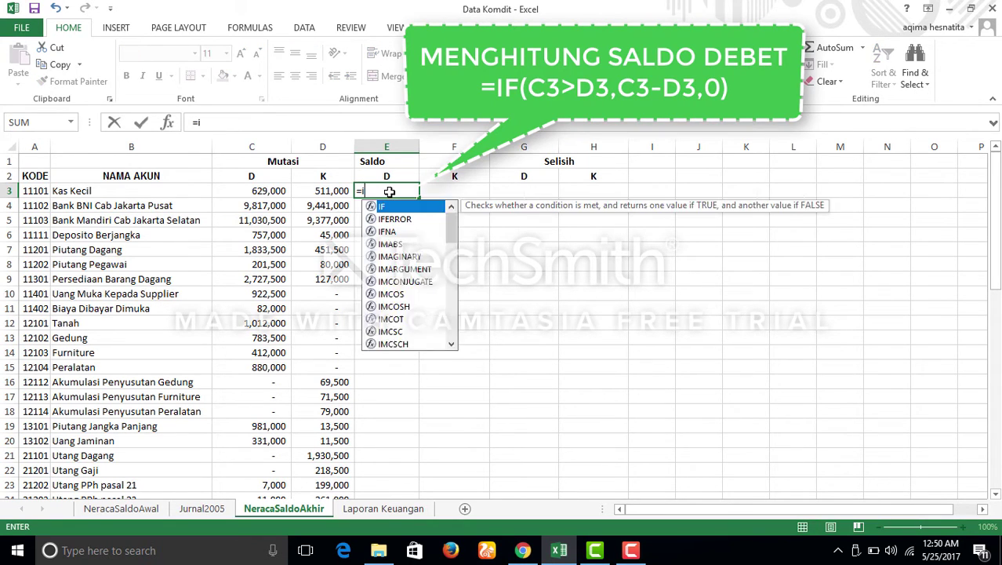
pyautogui.press('BackSpace')
pyautogui.press('BackSpace')
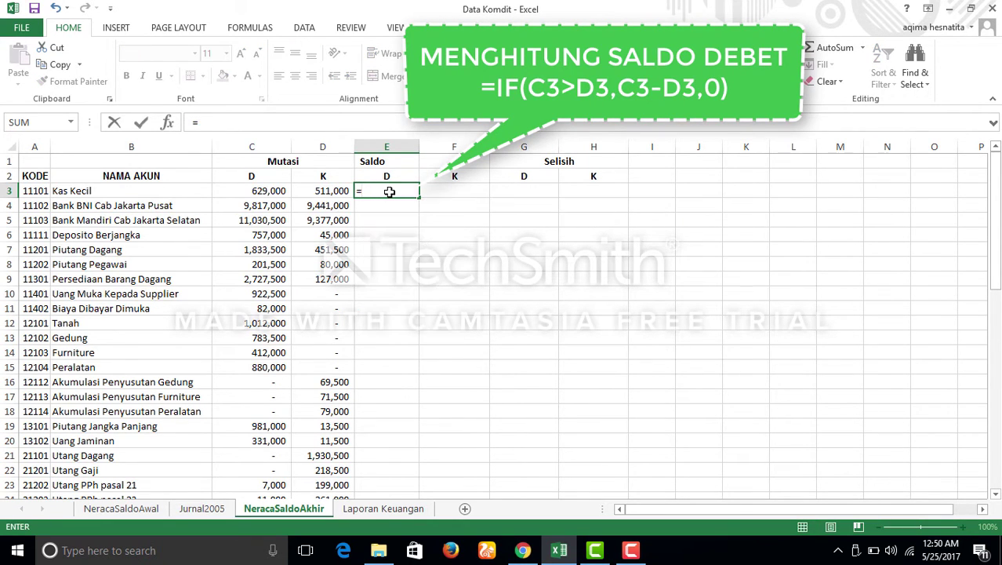
pyautogui.write('if')
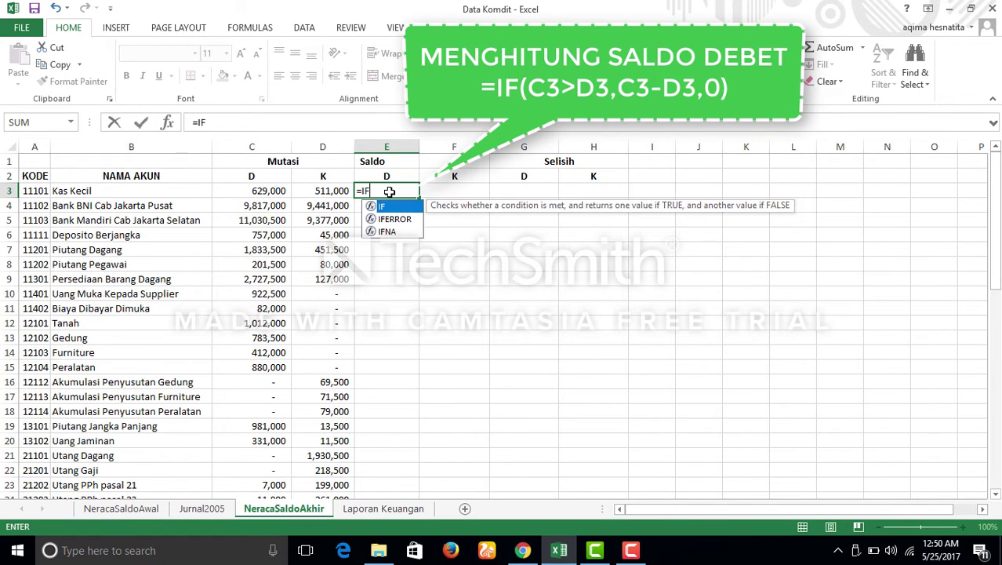
pyautogui.press('Tab')
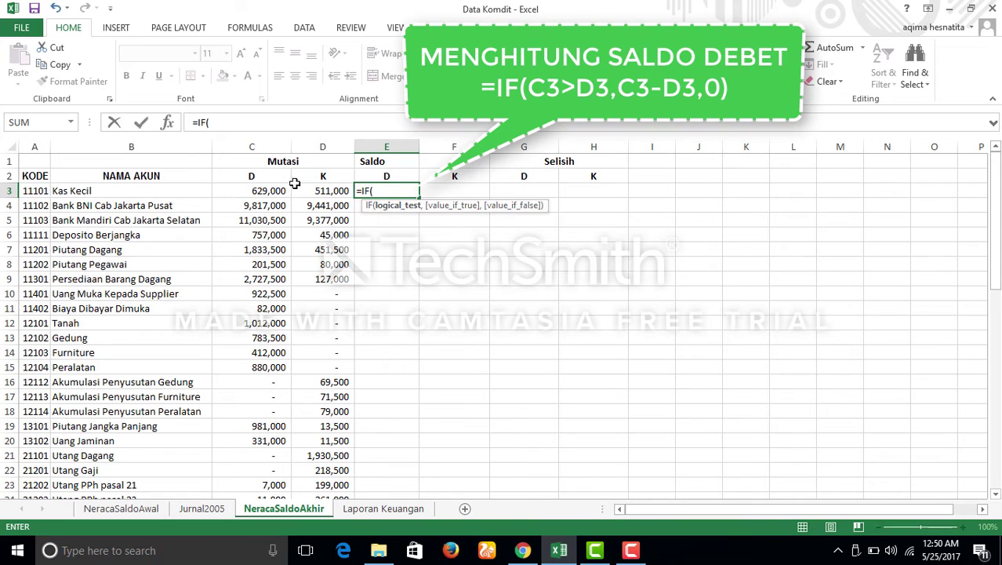
pyautogui.click(254, 192)
pyautogui.write('>')
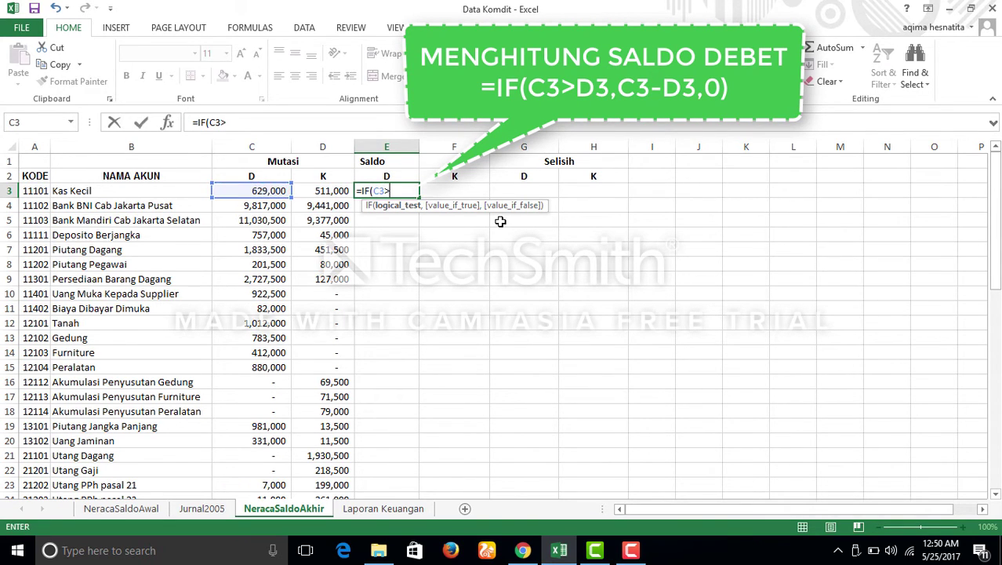
pyautogui.click(330, 192)
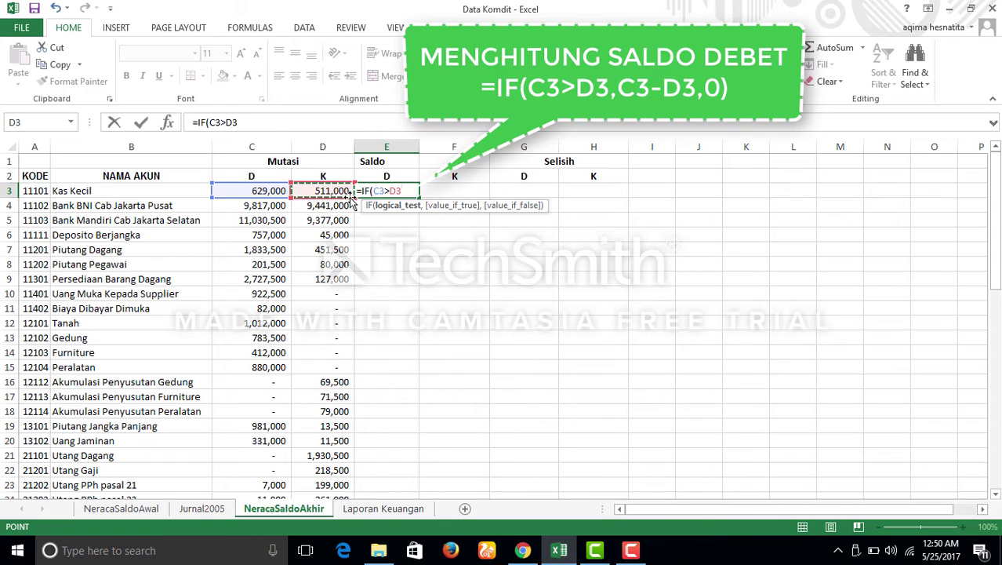
# Complete the E3 formula as =IF(C3>D3,C3-D3,0) and fill it down the Saldo D column
pyautogui.write(',')
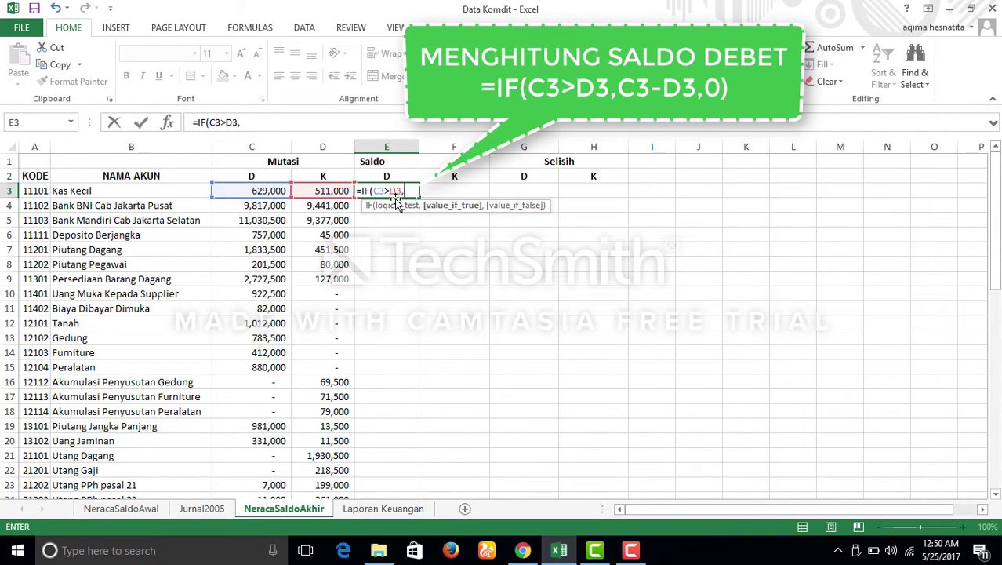
pyautogui.click(271, 191)
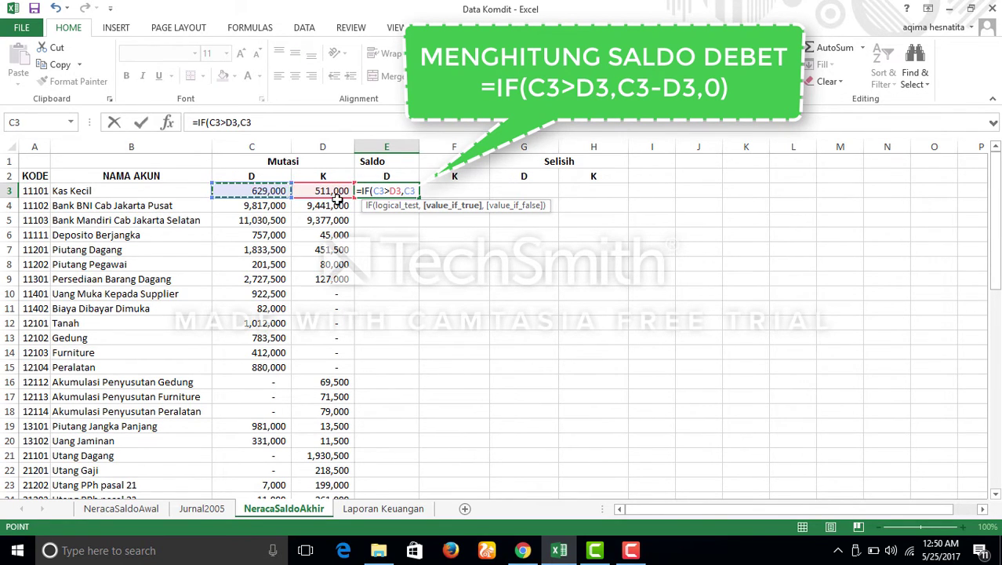
pyautogui.write('-')
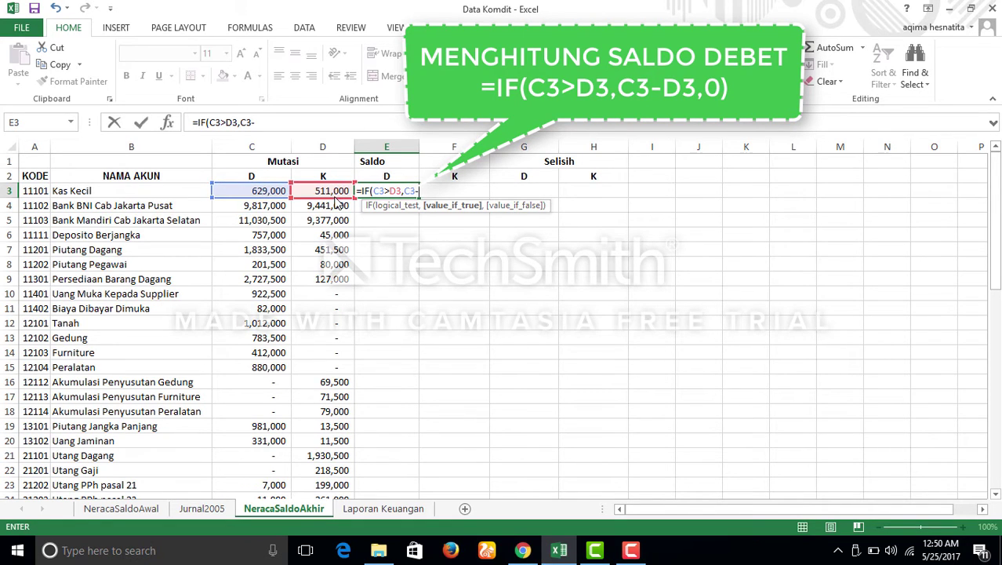
pyautogui.click(334, 191)
pyautogui.write(',')
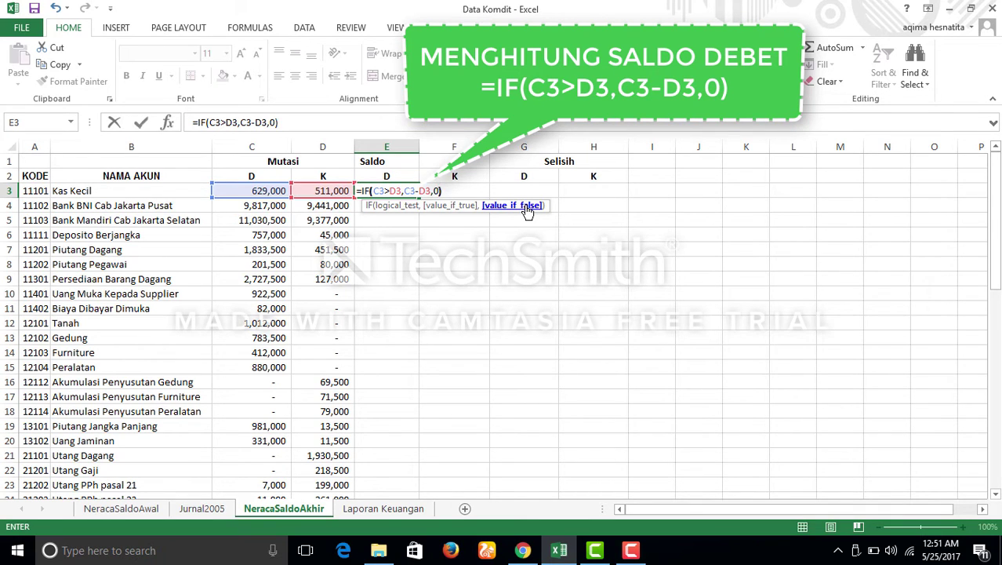
pyautogui.write('0)')
pyautogui.press('Return')
pyautogui.click(412, 191)
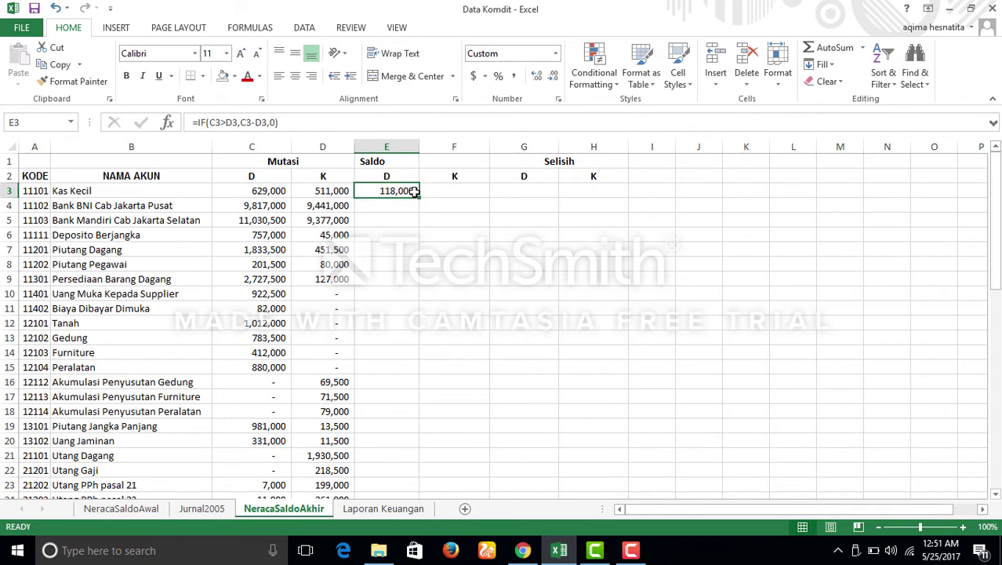
pyautogui.doubleClick(415, 193)
# Start an IF formula in F3 for Kas Kecil's Saldo K with the logical test D3>C3
pyautogui.click(439, 192)
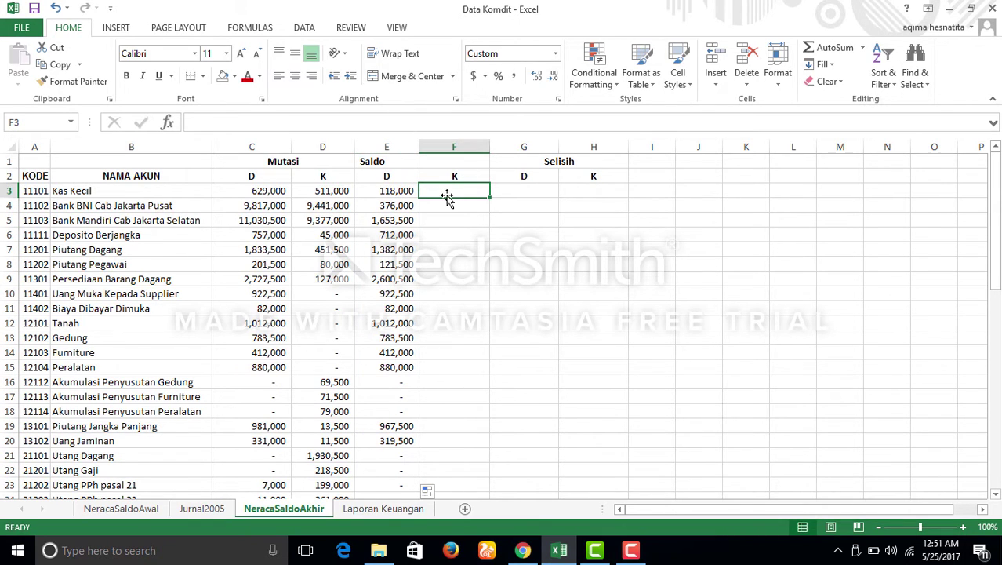
pyautogui.write('=IF')
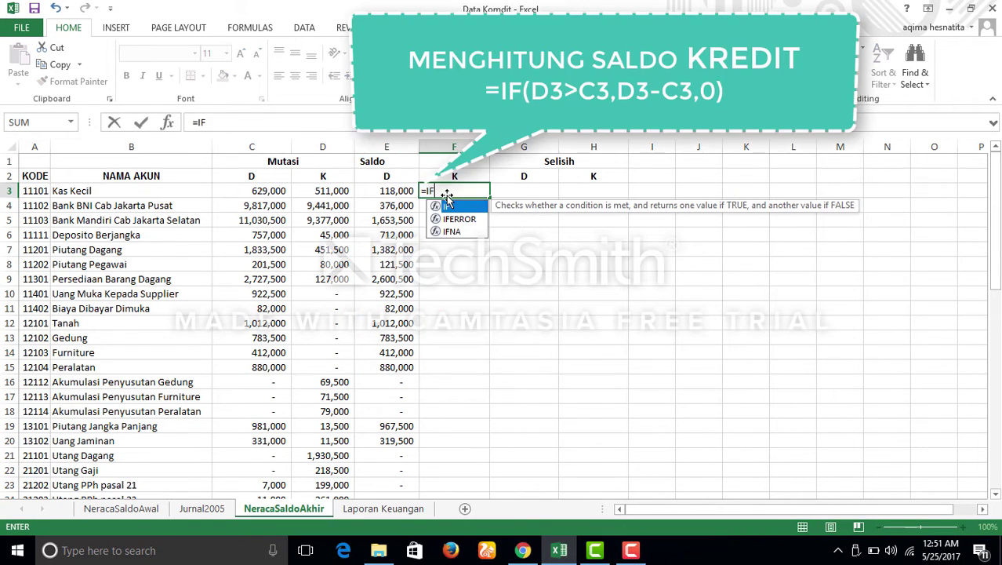
pyautogui.write('(')
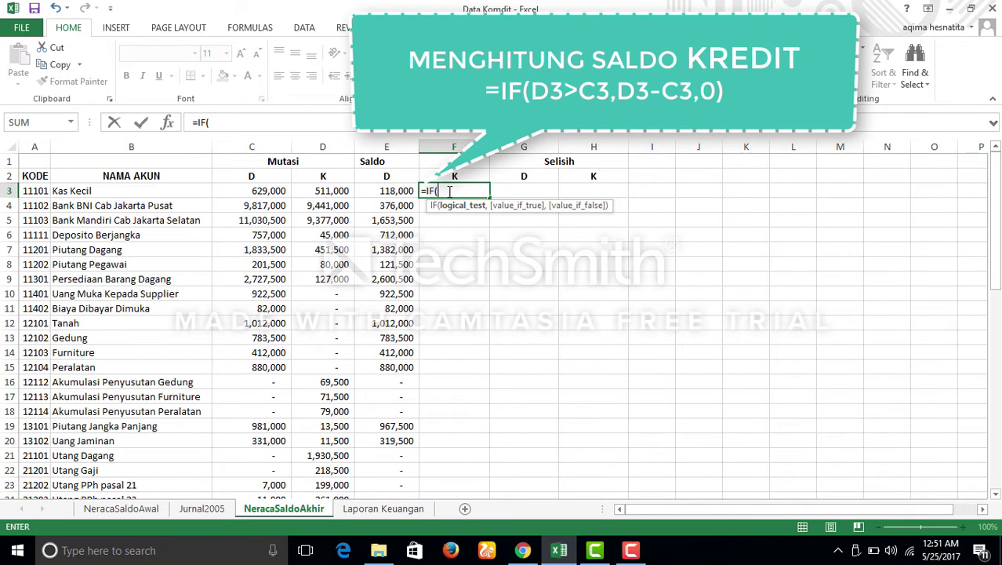
pyautogui.click(331, 194)
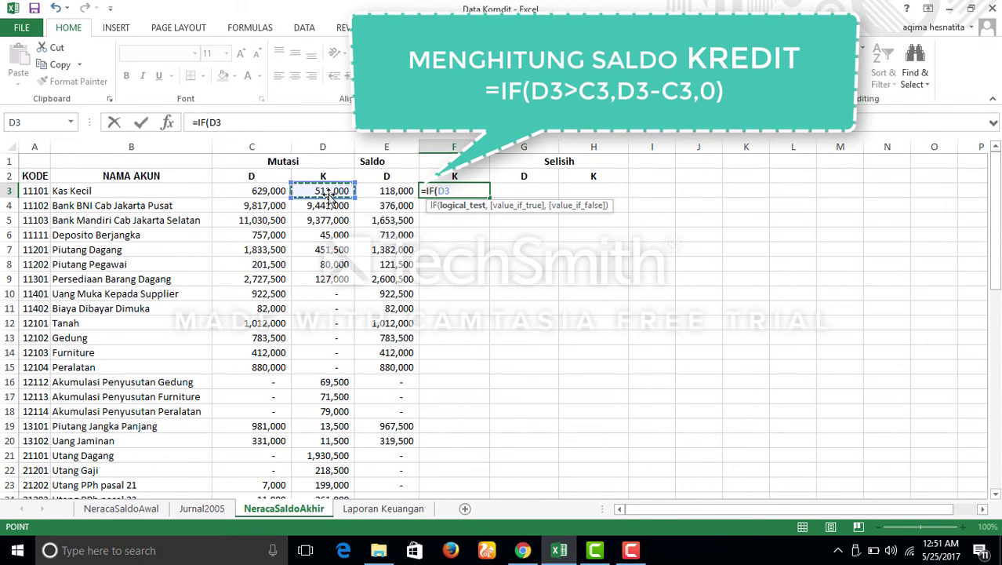
pyautogui.write('>')
pyautogui.click(274, 194)
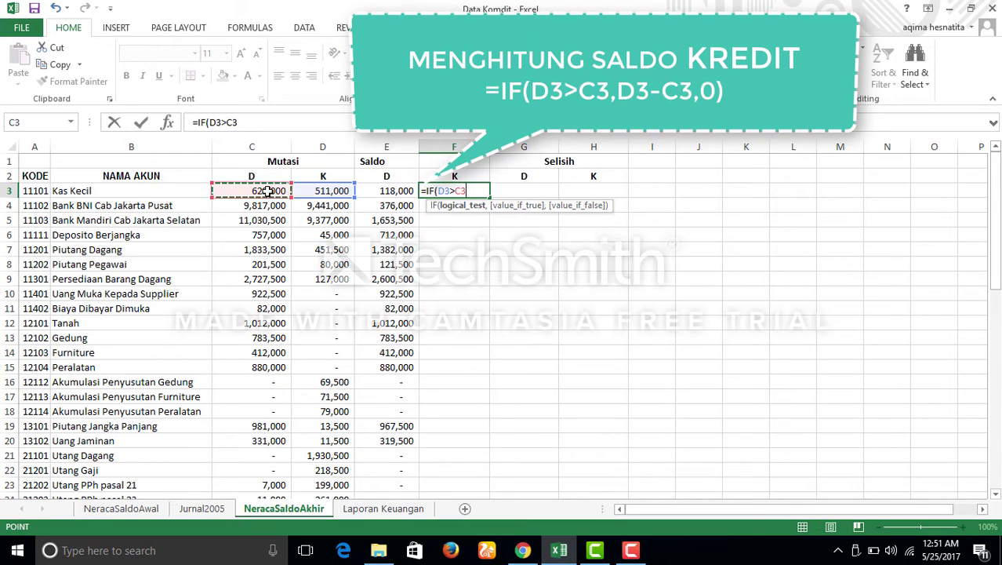
pyautogui.write(',')
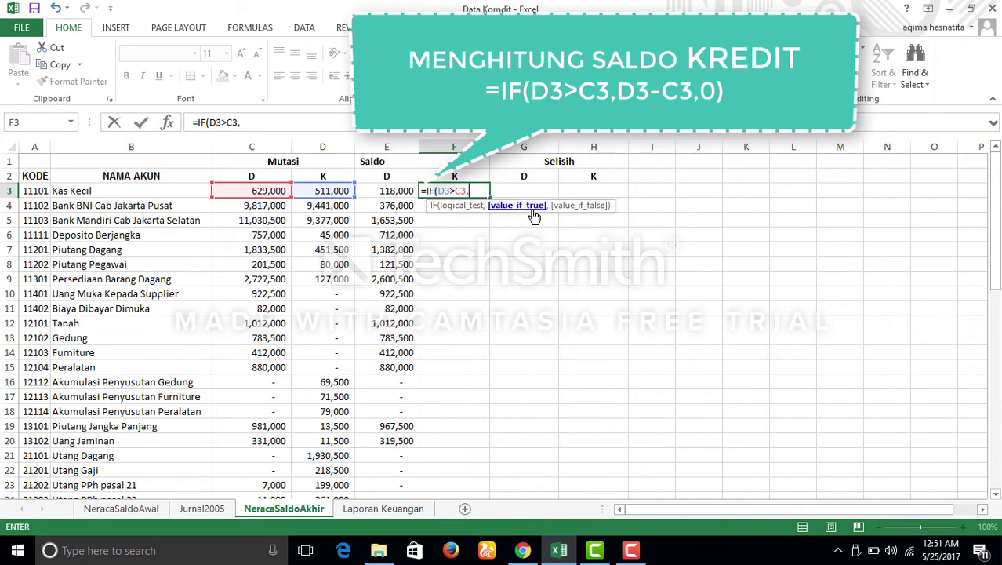
# Complete the F3 formula as =IF(D3>C3,D3-C3,0) and fill it down the Saldo K column
pyautogui.click(343, 192)
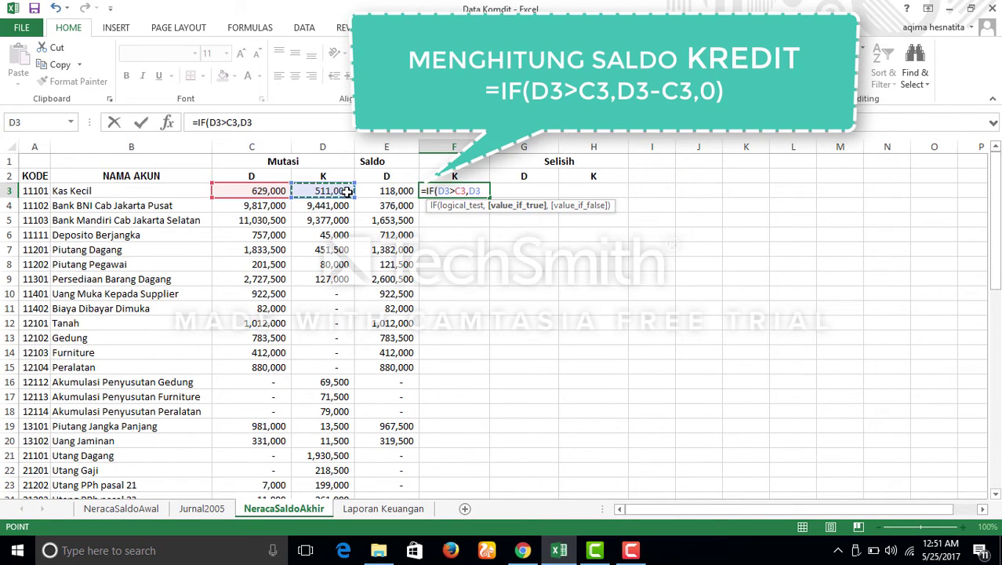
pyautogui.write('-')
pyautogui.click(271, 193)
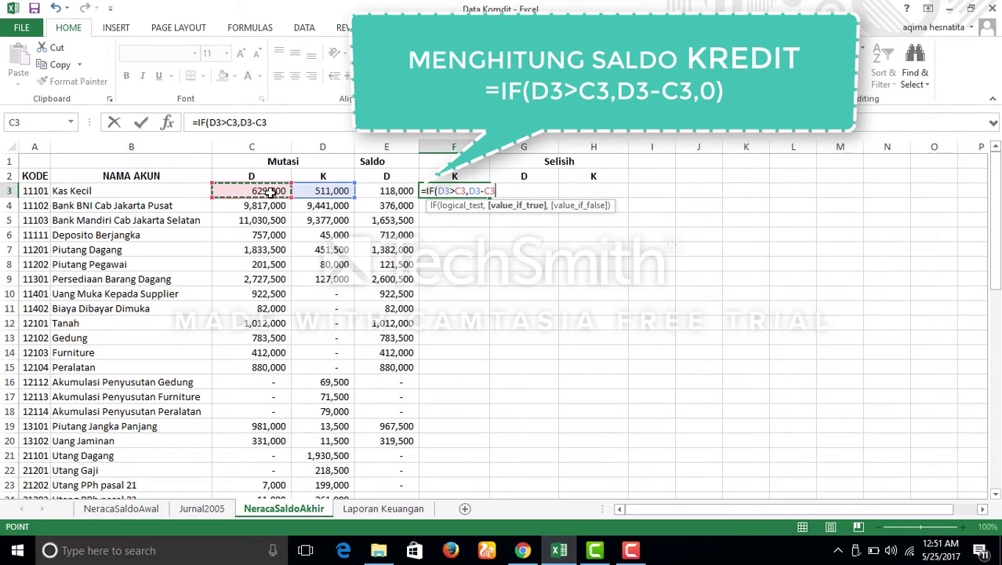
pyautogui.write(',')
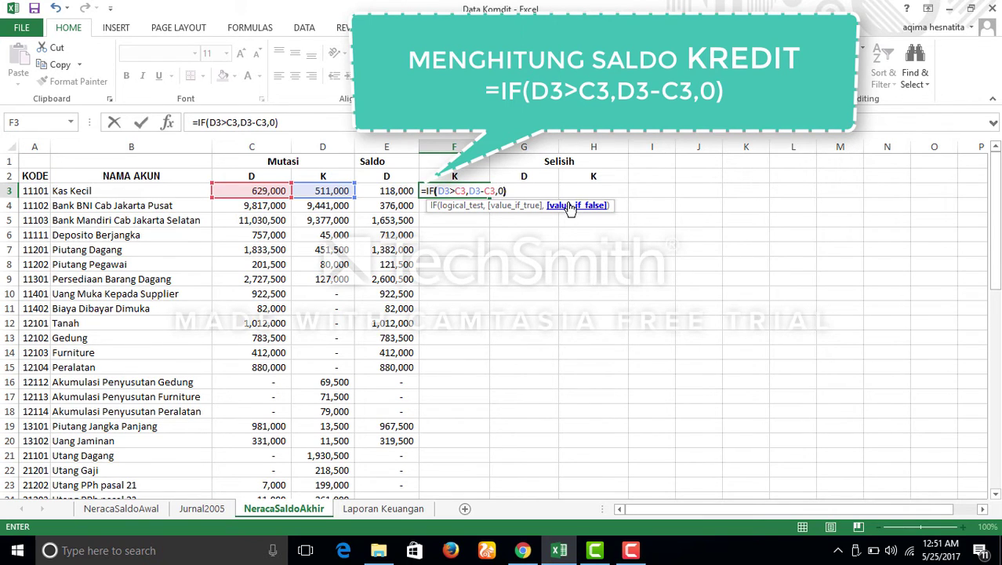
pyautogui.write('0)')
pyautogui.press('Return')
pyautogui.click(461, 192)
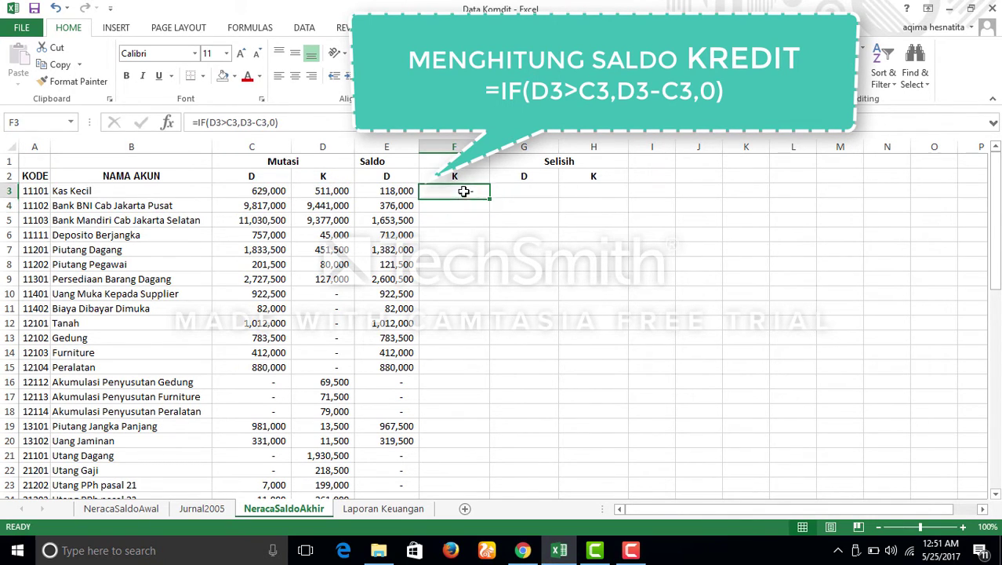
pyautogui.doubleClick(489, 197)
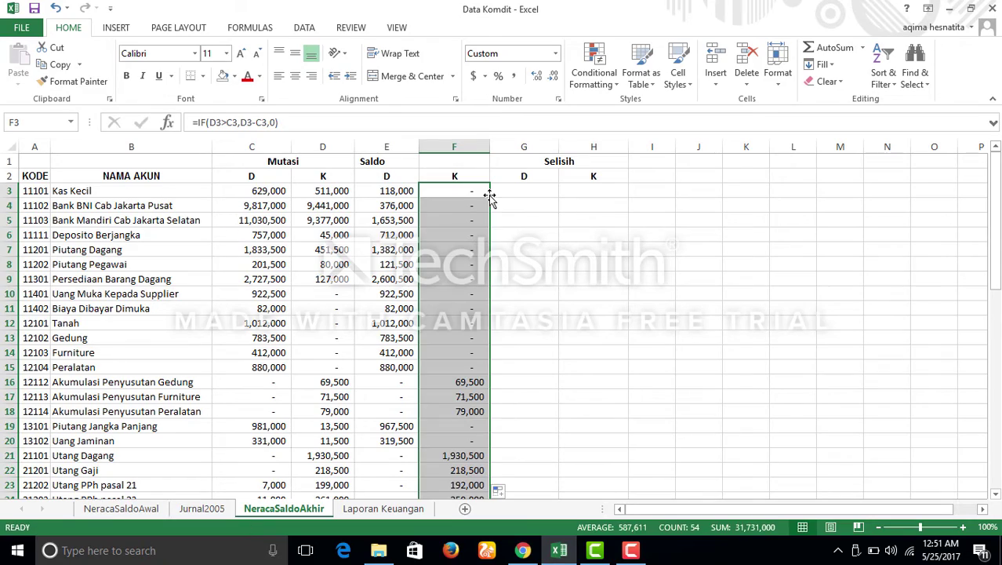
pyautogui.scroll(-12, 471, 348)
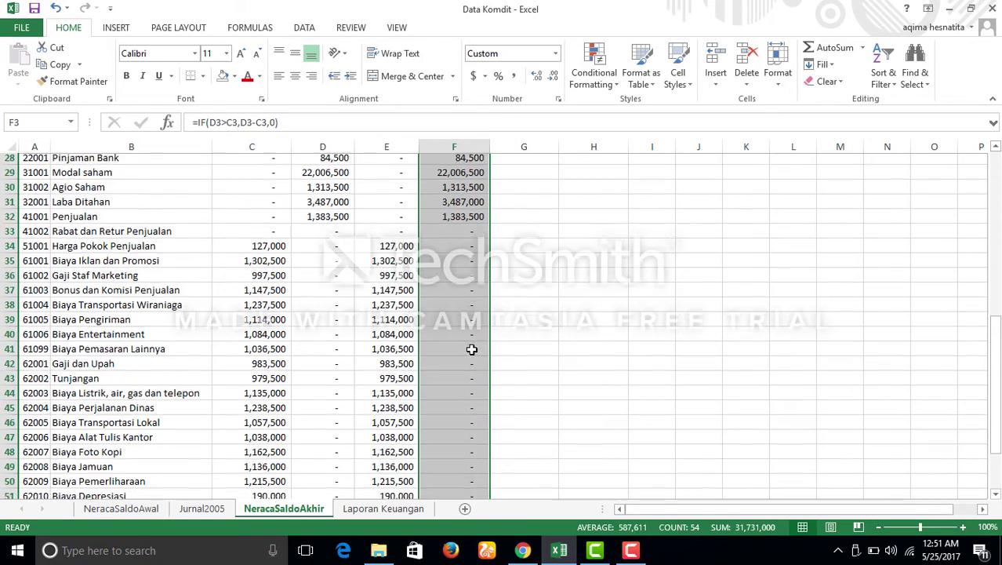
pyautogui.scroll(12, 506, 317)
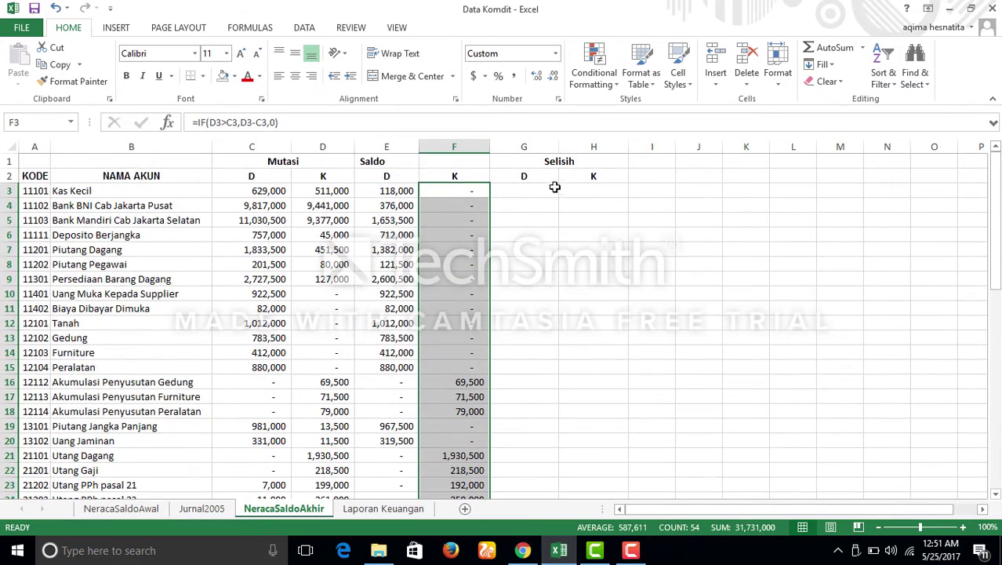
# Enter =C3-NeracaSaldoAwal!C5 in G3 for Kas Kecil's debit difference and fill it down the Selisih D column
pyautogui.click(541, 189)
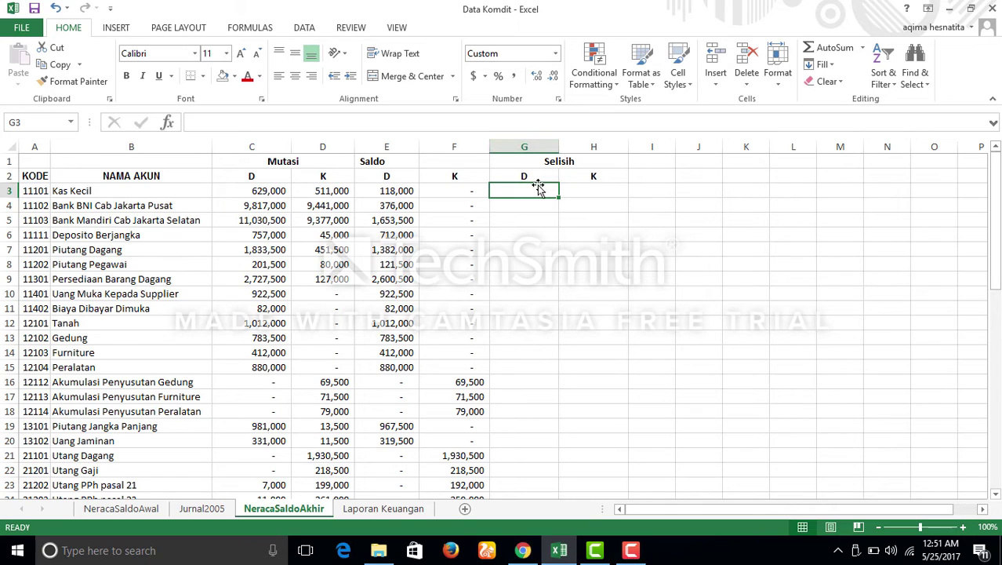
pyautogui.write('=')
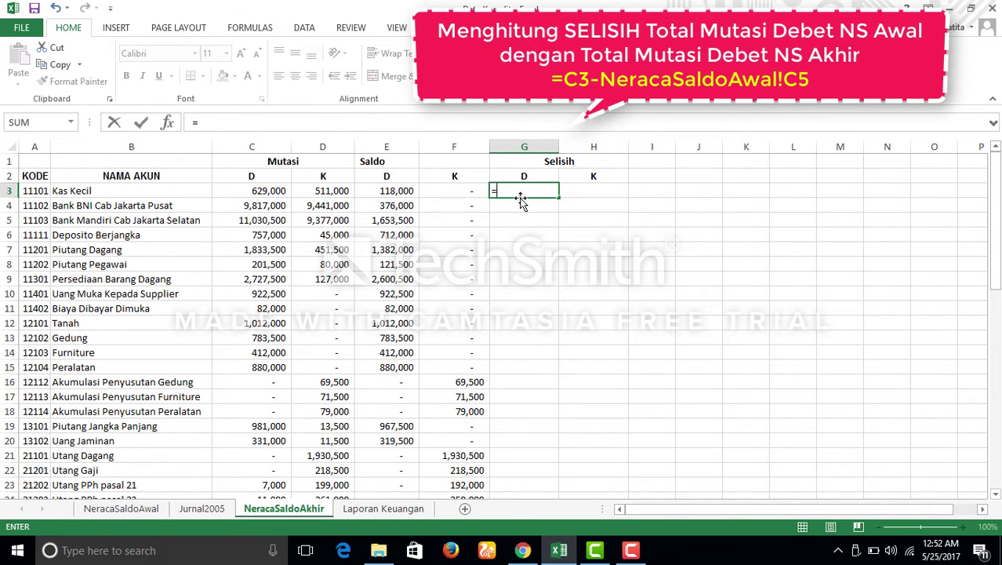
pyautogui.click(261, 191)
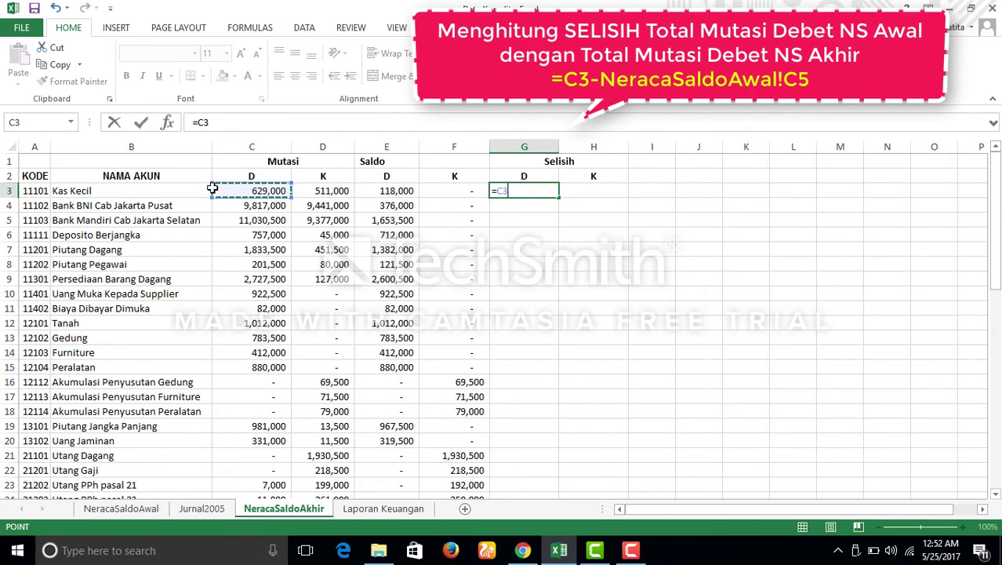
pyautogui.write('-')
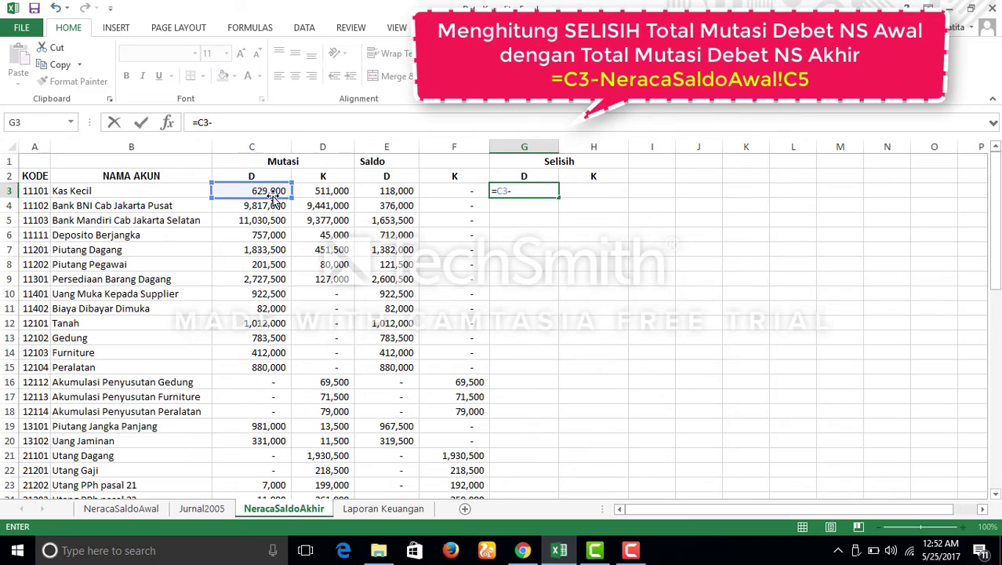
pyautogui.click(121, 508)
pyautogui.scroll(6, 276, 297)
pyautogui.scroll(7, 276, 297)
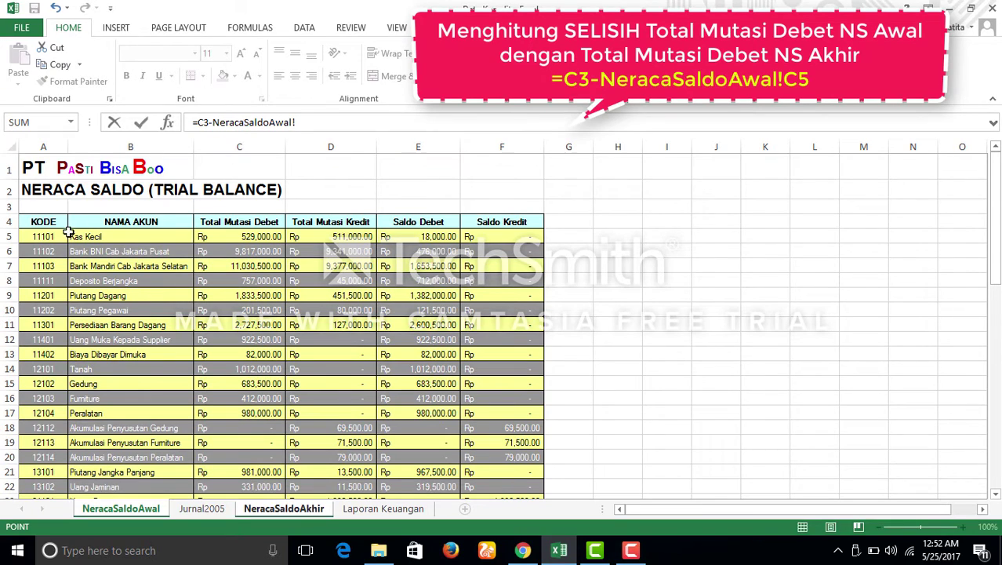
pyautogui.click(217, 236)
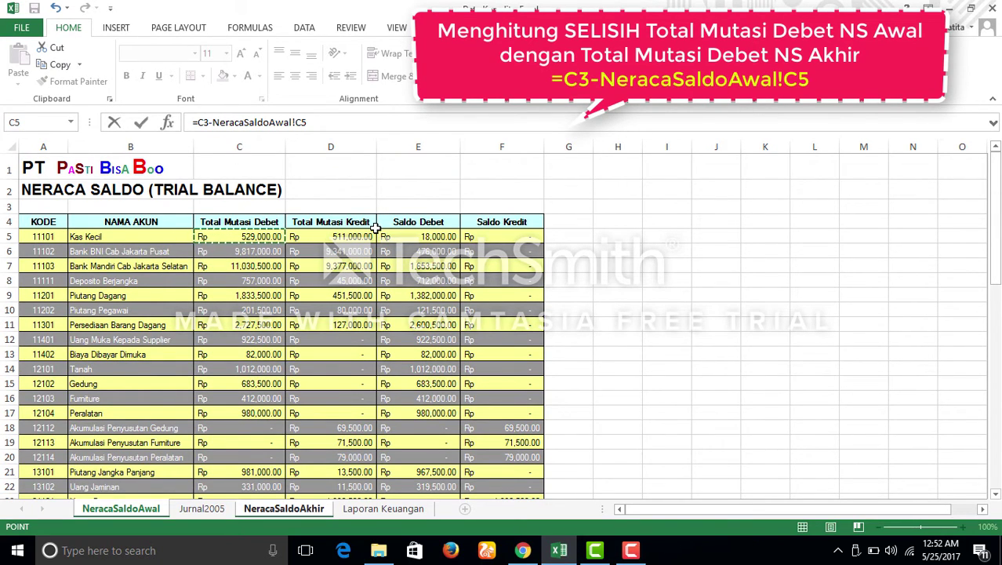
pyautogui.press('Return')
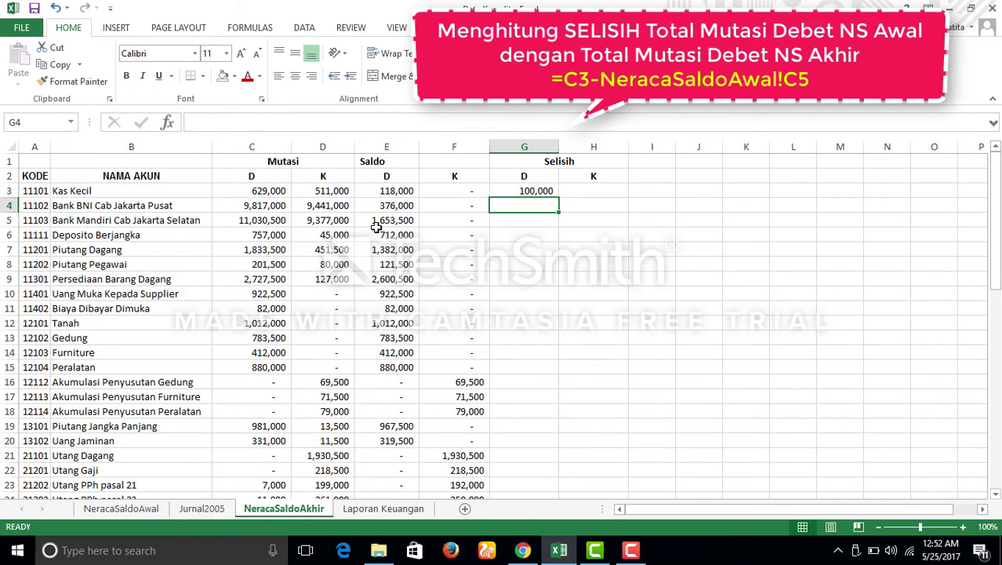
pyautogui.click(525, 191)
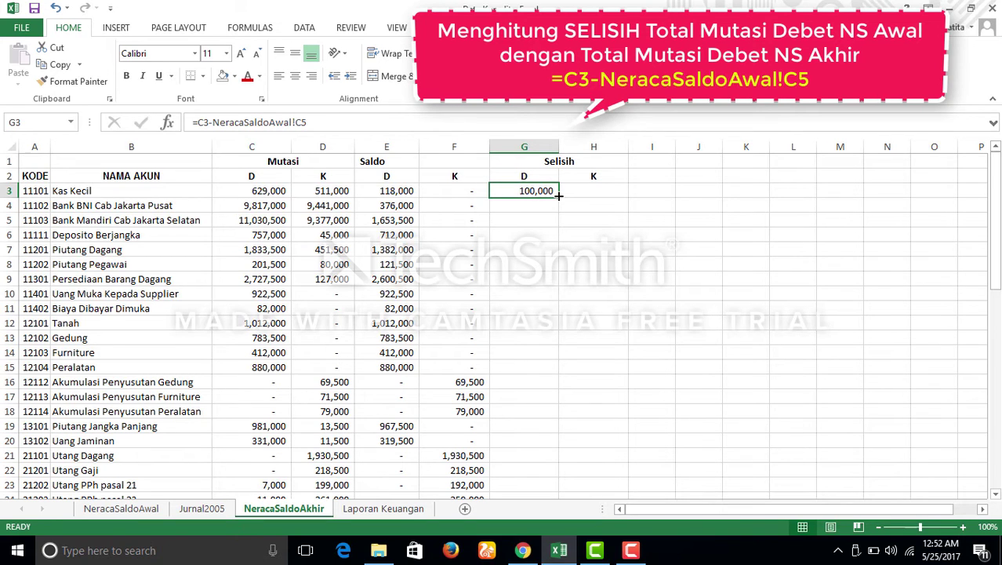
pyautogui.doubleClick(557, 197)
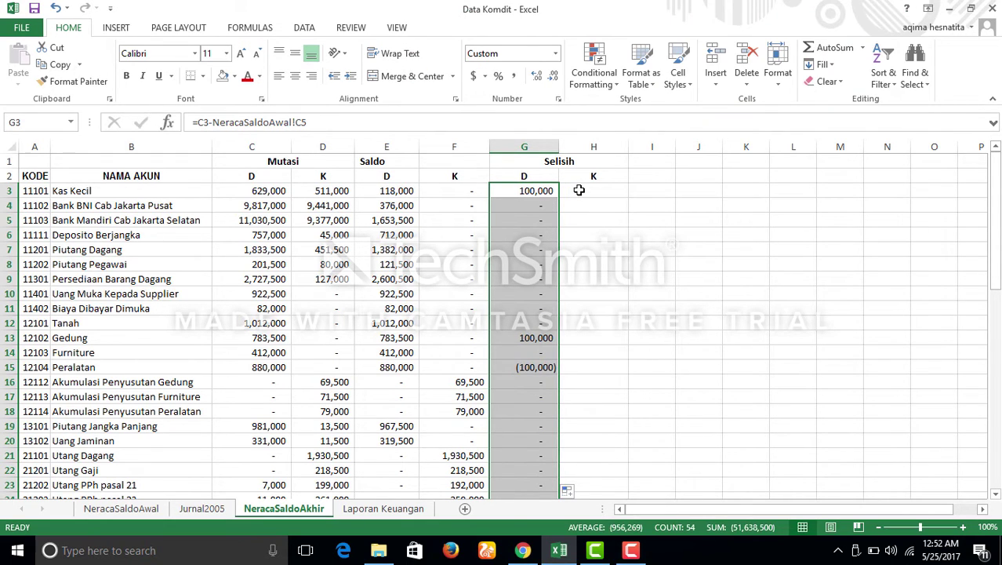
# Enter =D3-NeracaSaldoAwal!D5 in H3 for Kas Kecil's credit difference and fill it down the Selisih K column
pyautogui.click(579, 191)
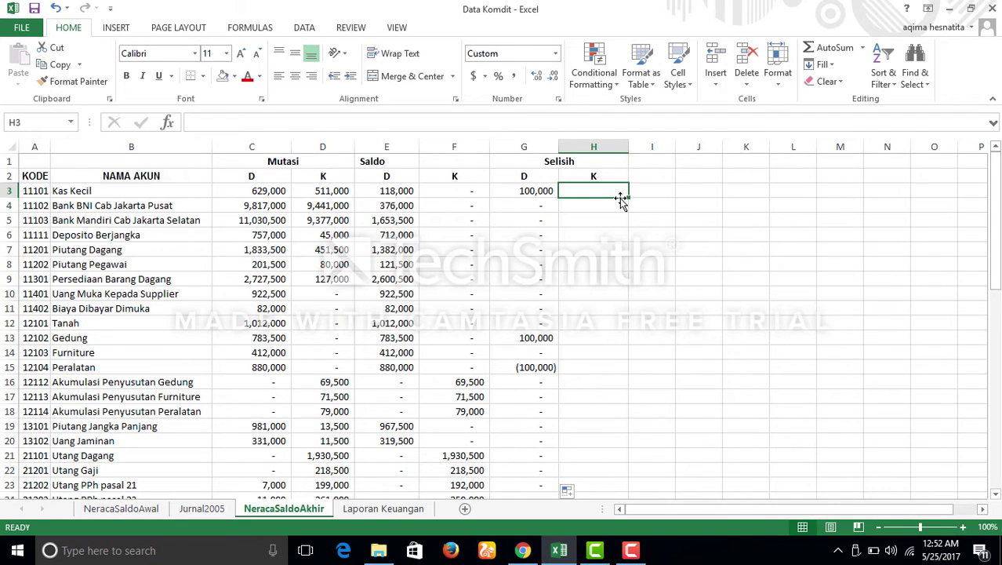
pyautogui.write('=')
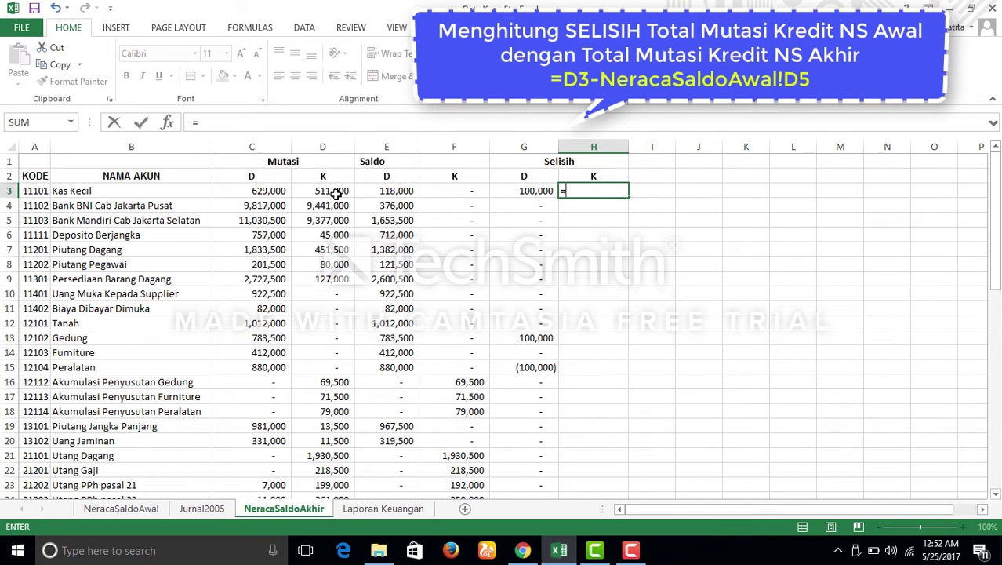
pyautogui.click(333, 192)
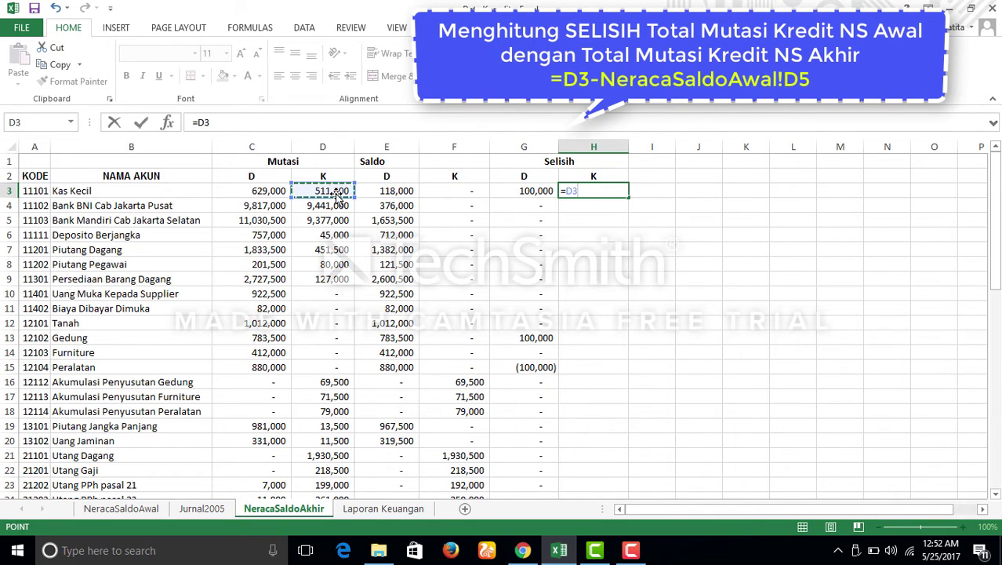
pyautogui.write('-')
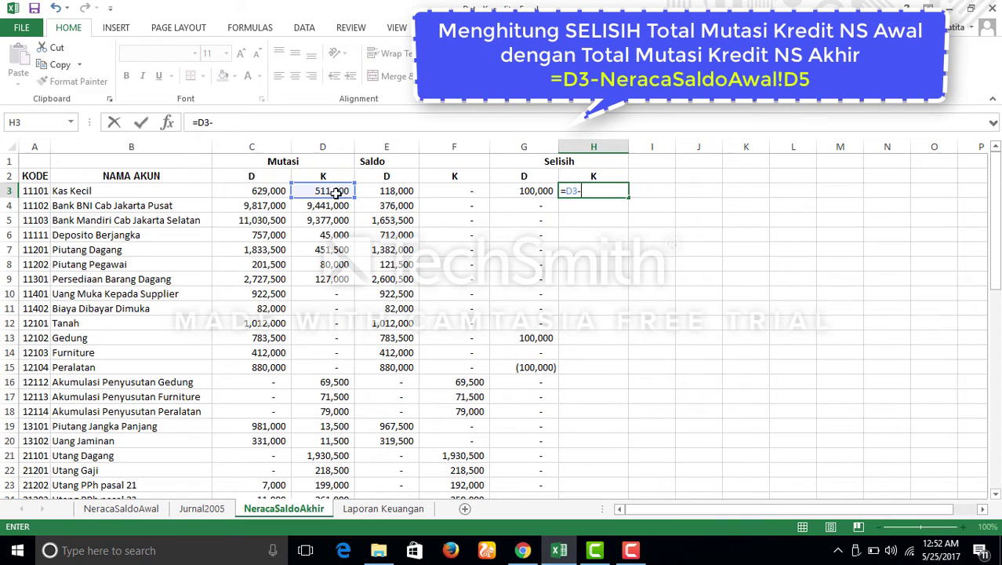
pyautogui.click(121, 508)
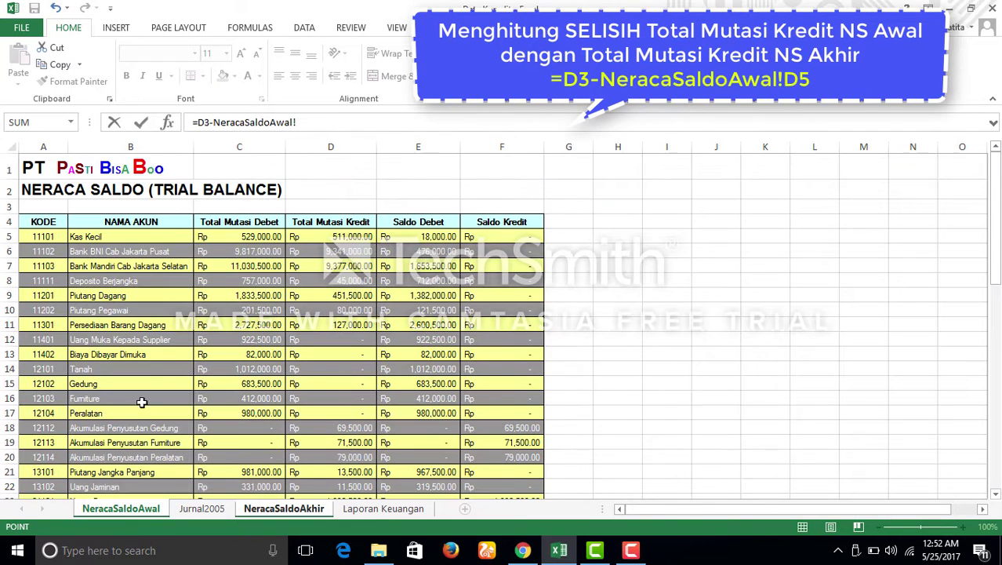
pyautogui.click(342, 236)
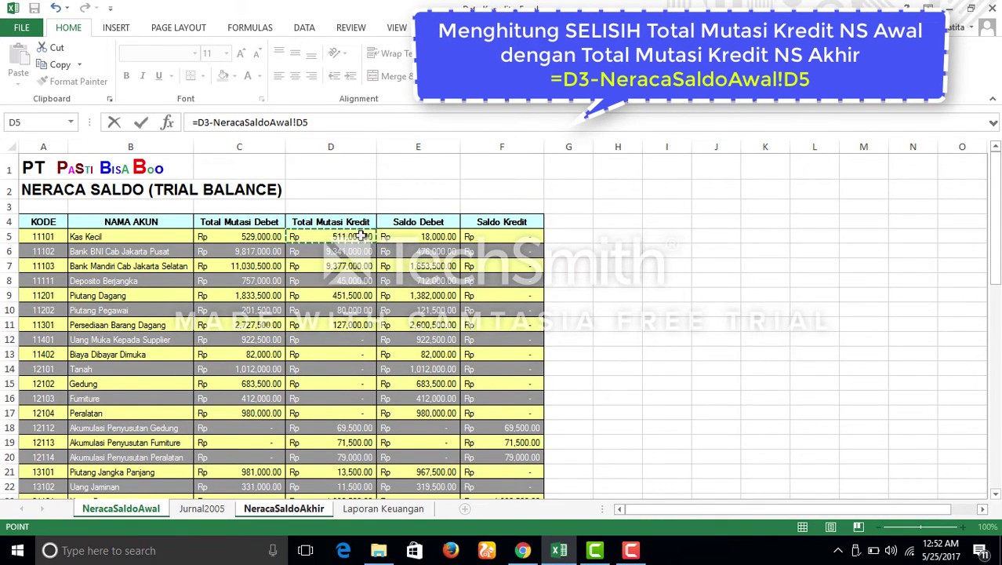
pyautogui.press('Return')
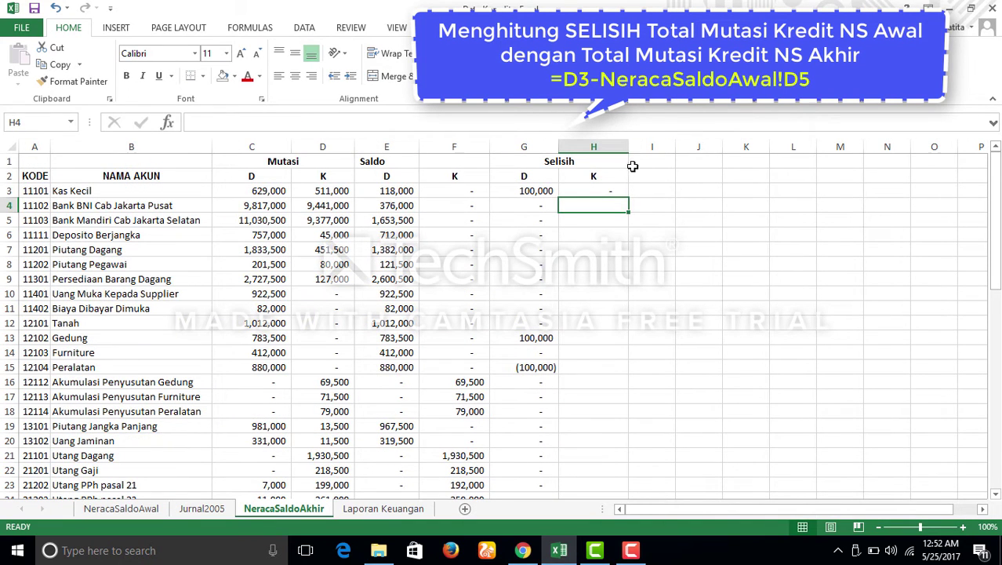
pyautogui.click(624, 181)
pyautogui.click(624, 200)
pyautogui.click(625, 193)
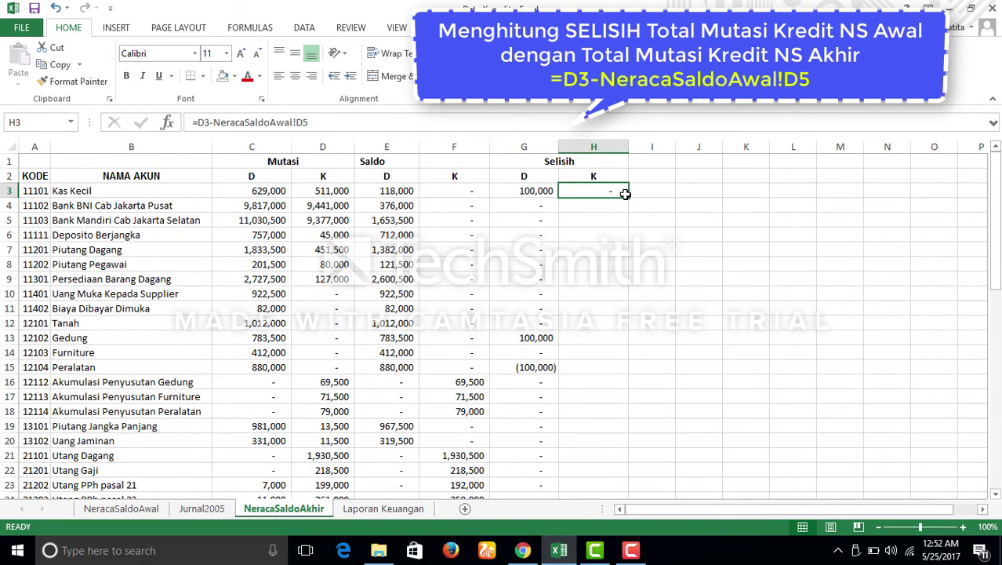
pyautogui.doubleClick(627, 195)
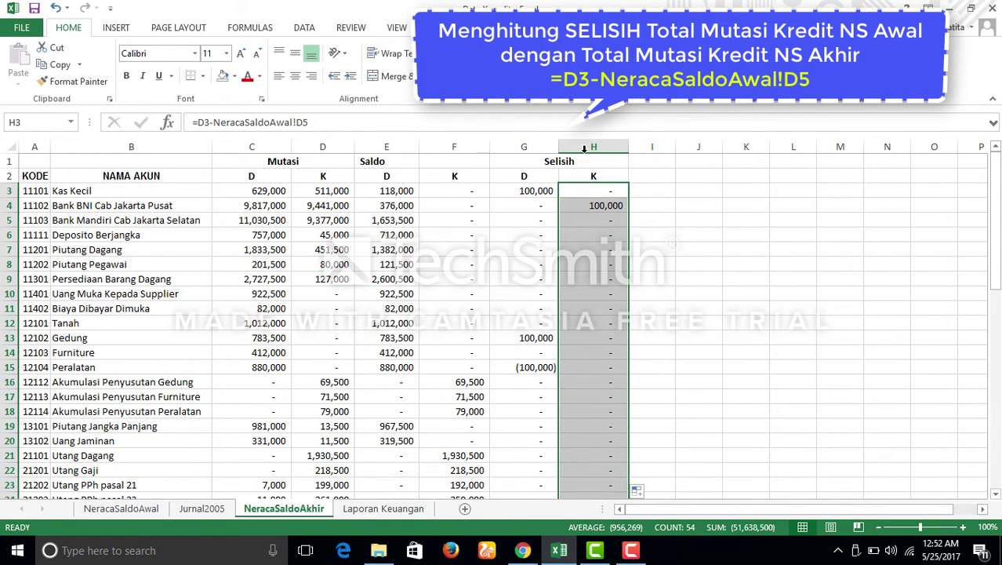
# Make the JUMLAH label in B56, below the last account, bold
pyautogui.scroll(-9, 616, 273)
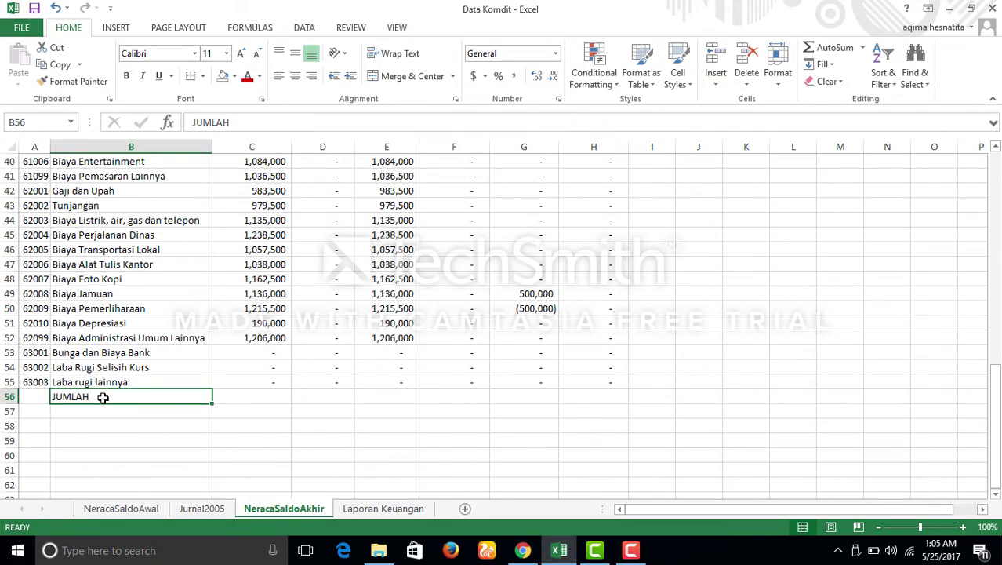
pyautogui.hotkey('ctrl', 'b')
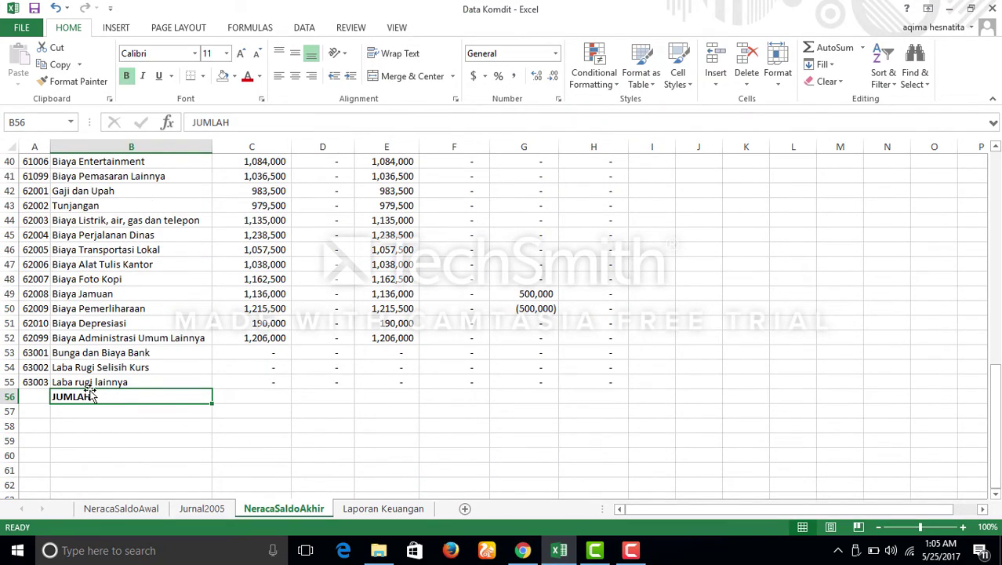
pyautogui.scroll(13, 266, 398)
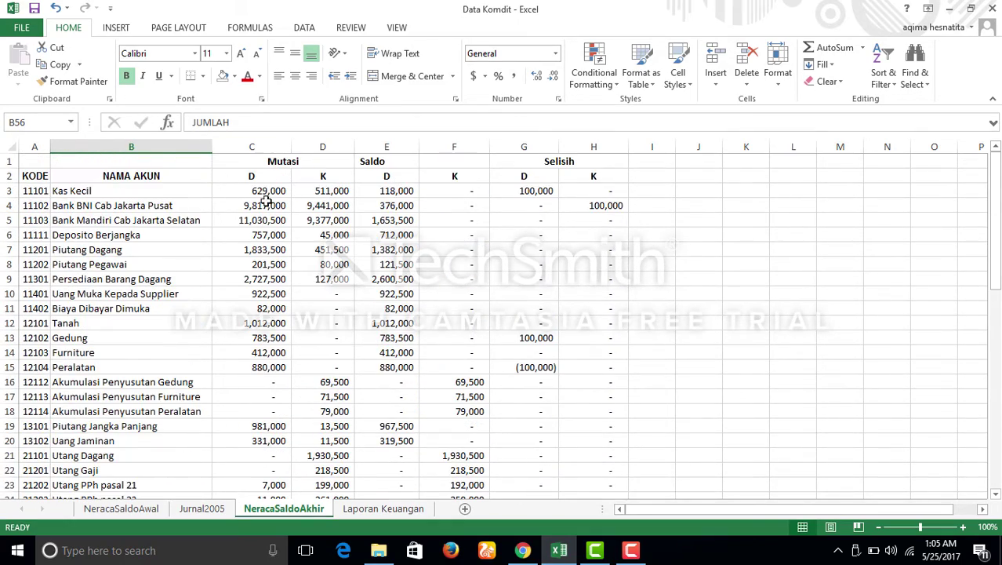
pyautogui.scroll(-1, 309, 294)
pyautogui.scroll(-12, 310, 294)
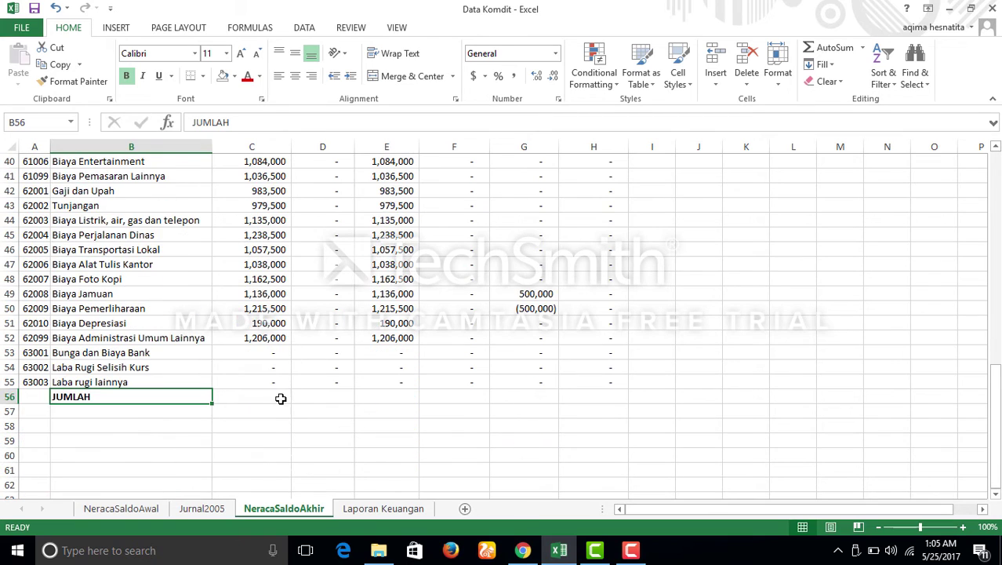
# Enter =SUM(C3:C55) in C56 of the JUMLAH row to total the Mutasi D column
pyautogui.click(272, 400)
pyautogui.write('=SUM')
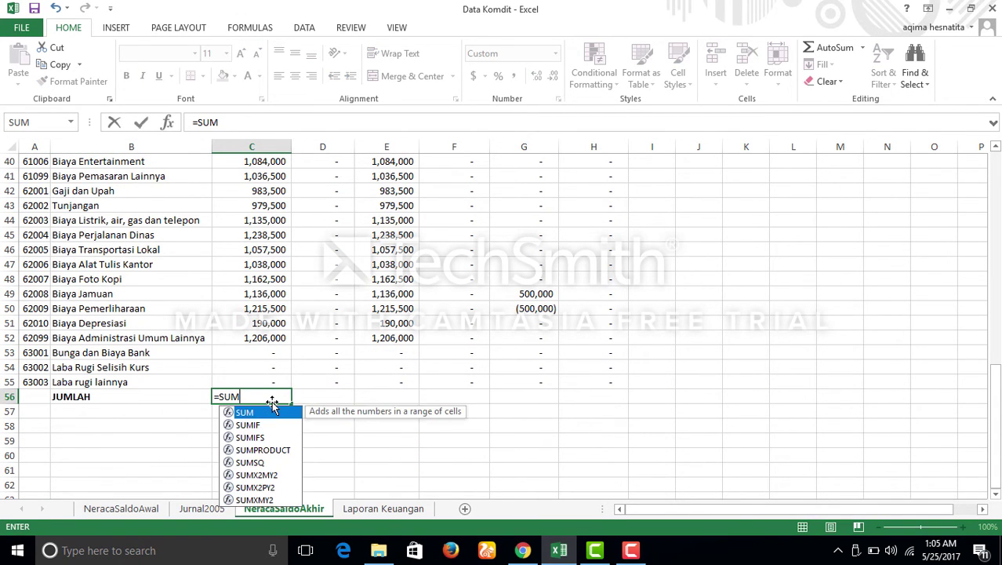
pyautogui.doubleClick(245, 412)
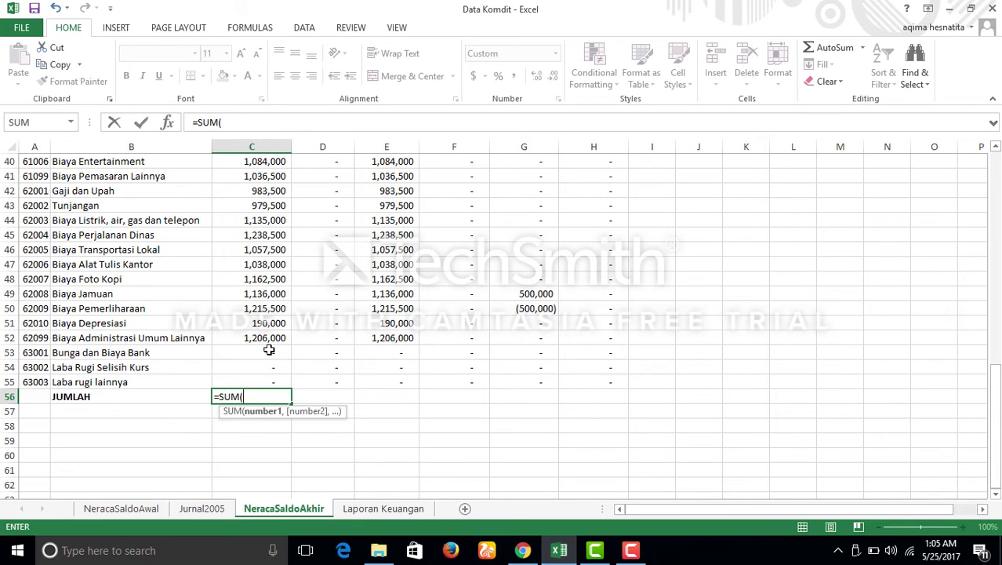
pyautogui.scroll(13, 270, 390)
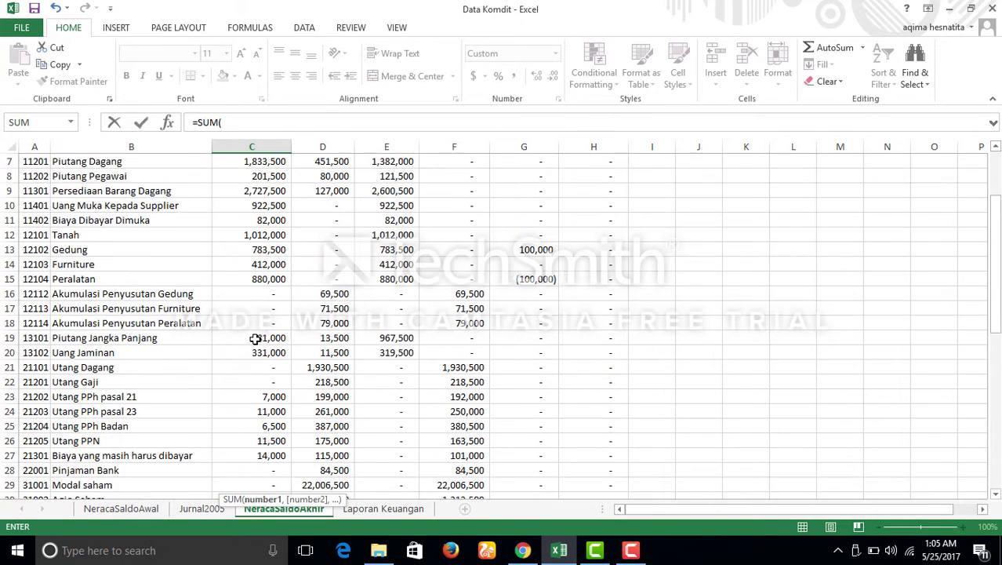
pyautogui.moveTo(236, 192); pyautogui.dragTo(247, 456)
pyautogui.write(')')
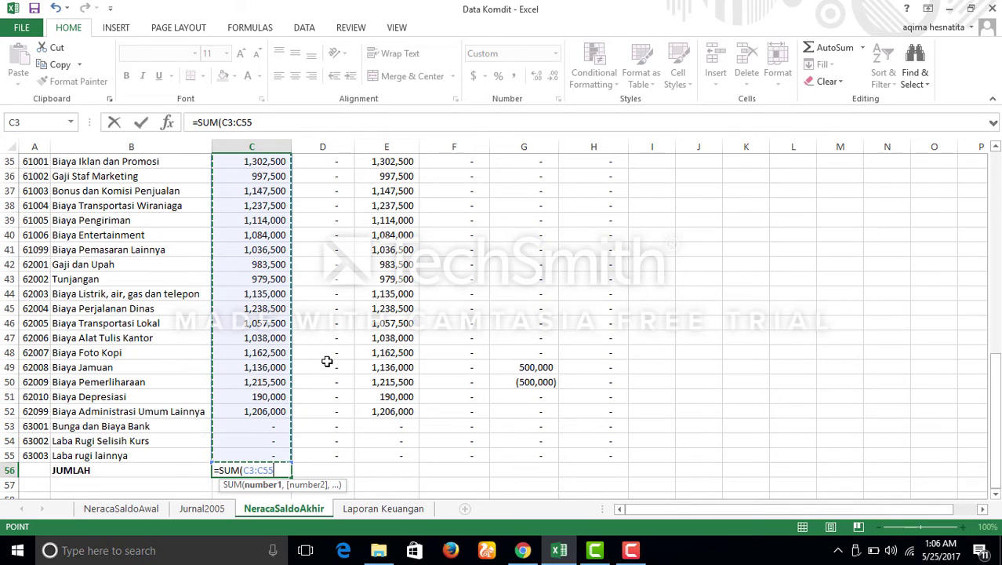
pyautogui.press('Return')
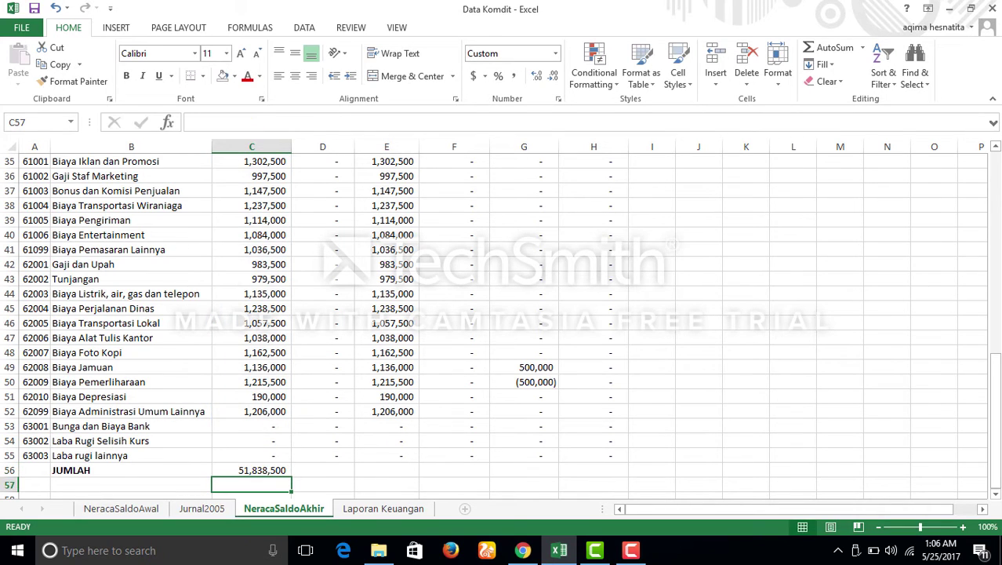
# Fill the JUMLAH total formula from C56 across to H56 for the remaining Mutasi, Saldo and Selisih columns
pyautogui.click(274, 469)
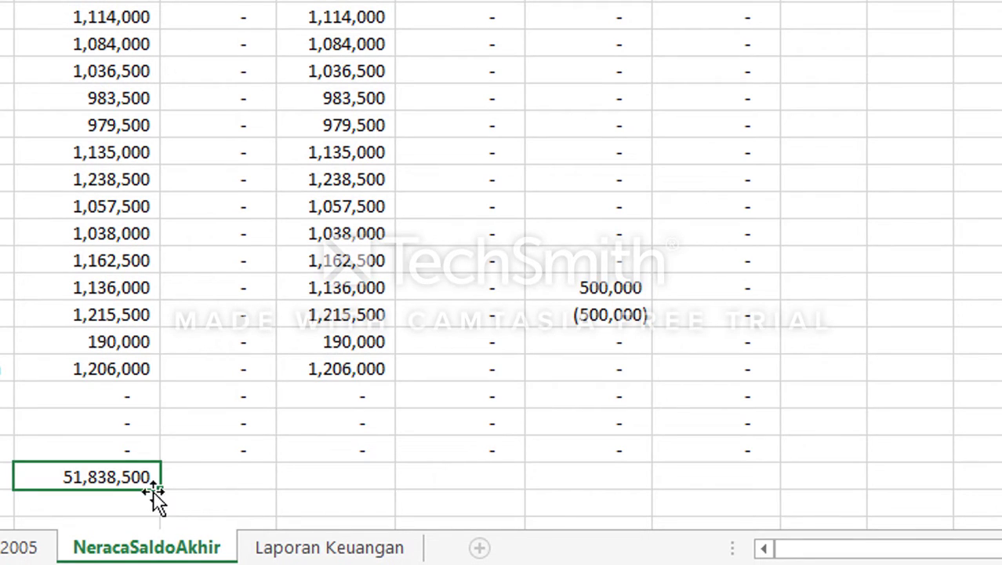
pyautogui.moveTo(158, 487); pyautogui.dragTo(737, 478)
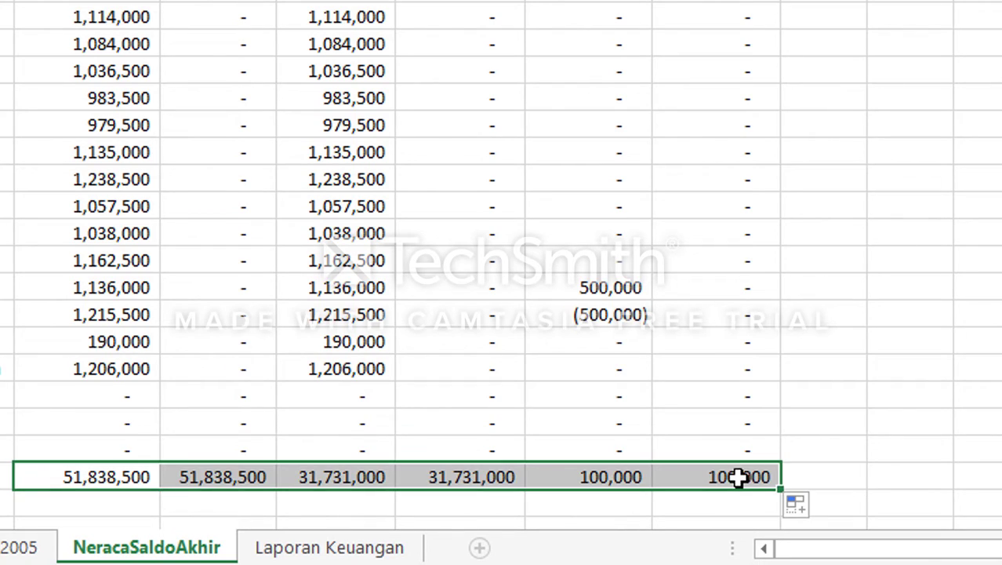
pyautogui.click(839, 466)
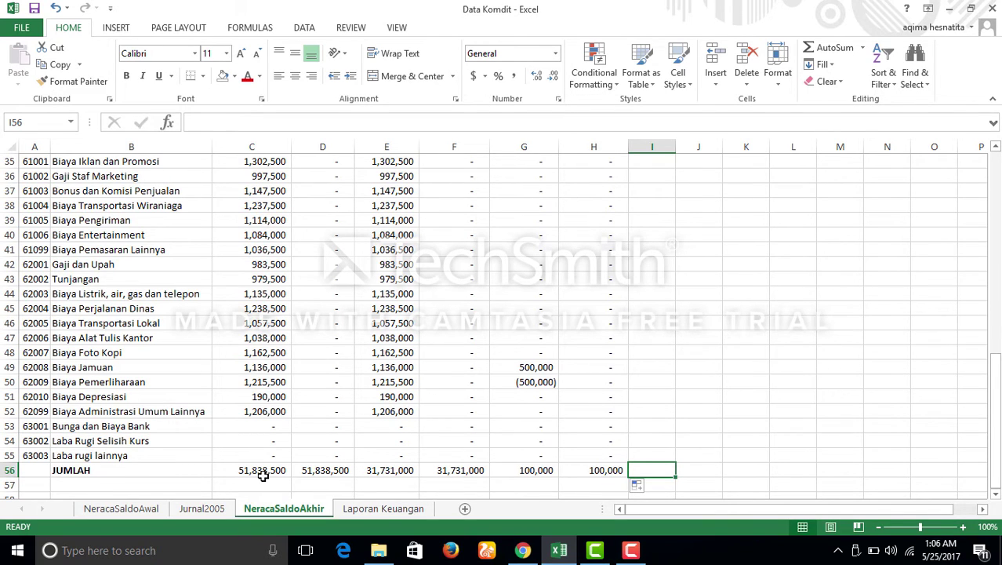
# Make all the JUMLAH row totals in C56:H56 bold
pyautogui.moveTo(265, 473); pyautogui.dragTo(307, 474)
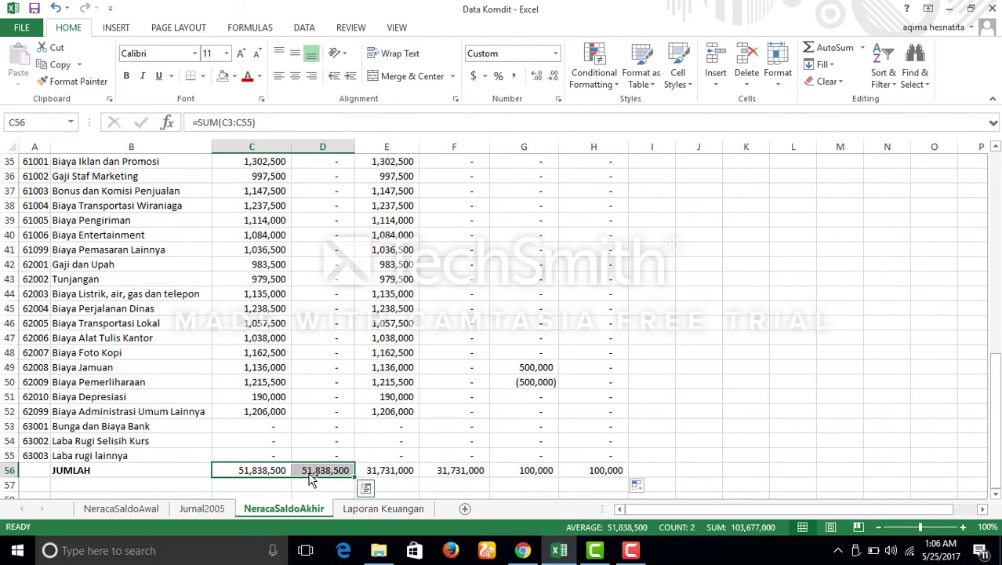
pyautogui.hotkey('ctrl', 'b')
pyautogui.click(383, 476)
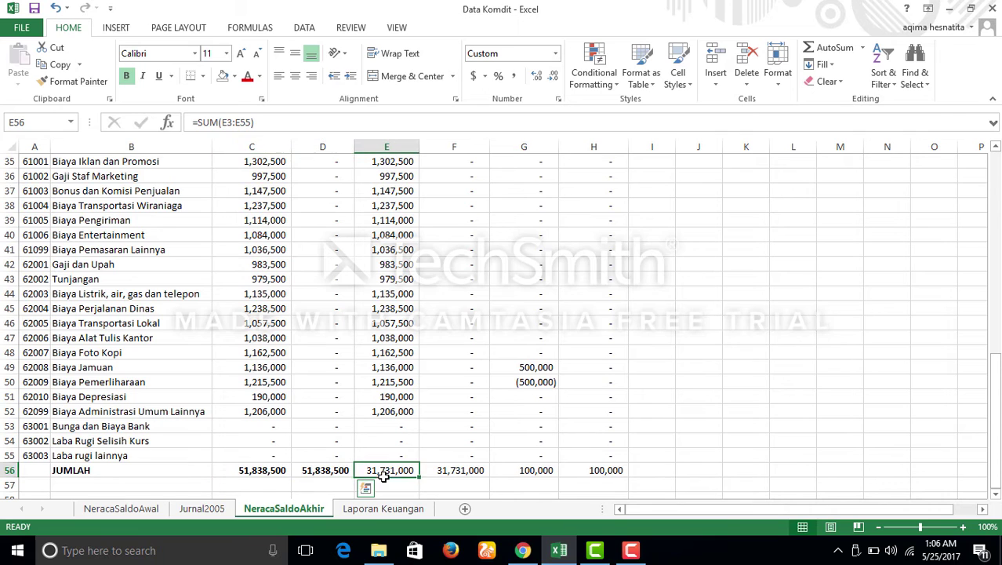
pyautogui.moveTo(384, 476); pyautogui.dragTo(447, 474)
pyautogui.hotkey('ctrl', 'b')
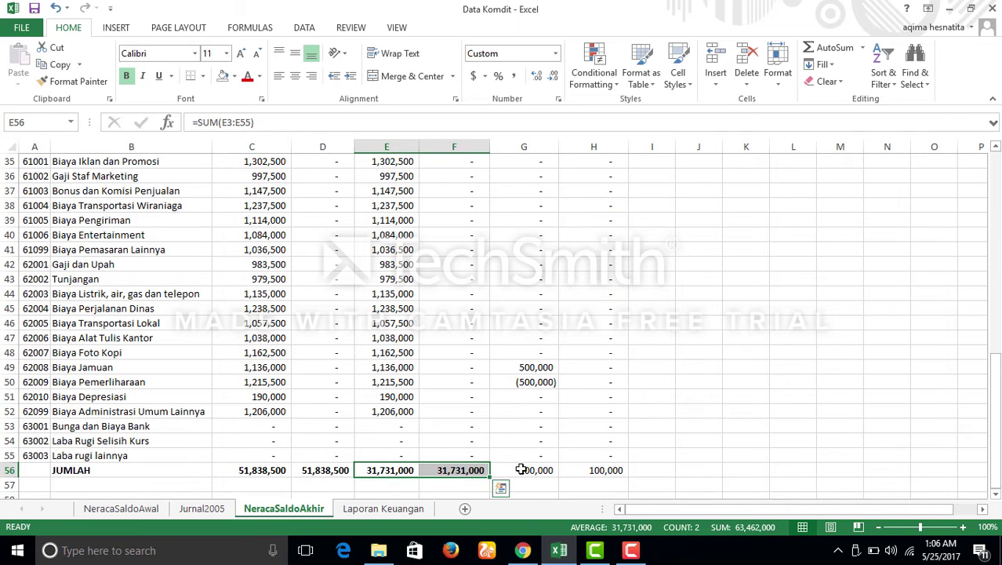
pyautogui.moveTo(521, 469); pyautogui.dragTo(577, 474)
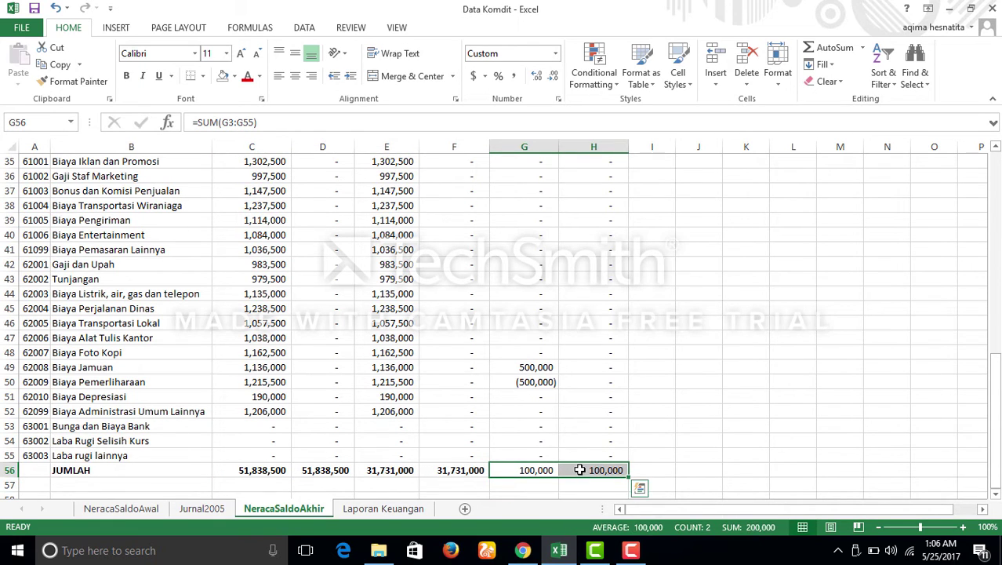
pyautogui.hotkey('ctrl', 'b')
pyautogui.click(475, 494)
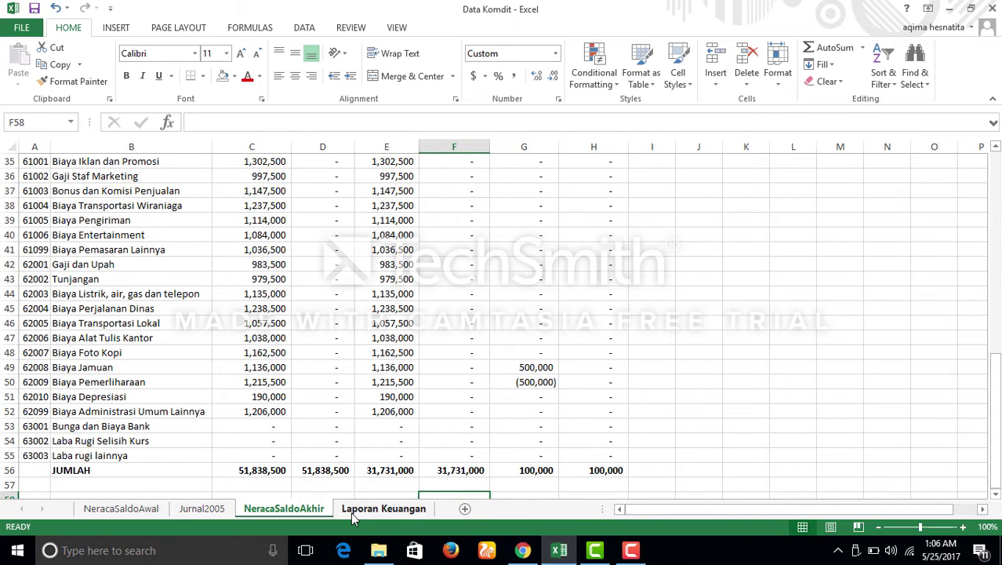
# On the Laporan Keuangan sheet, start a SUMIF formula in D5 for Kas Kecil with NeracaSaldoAkhir!$A:$A as its range
pyautogui.click(351, 512)
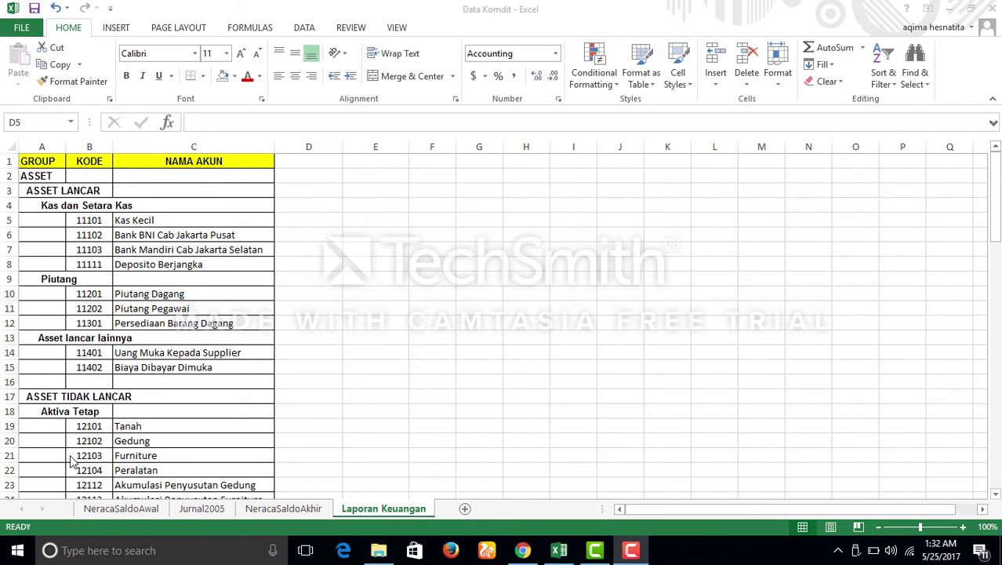
pyautogui.click(305, 225)
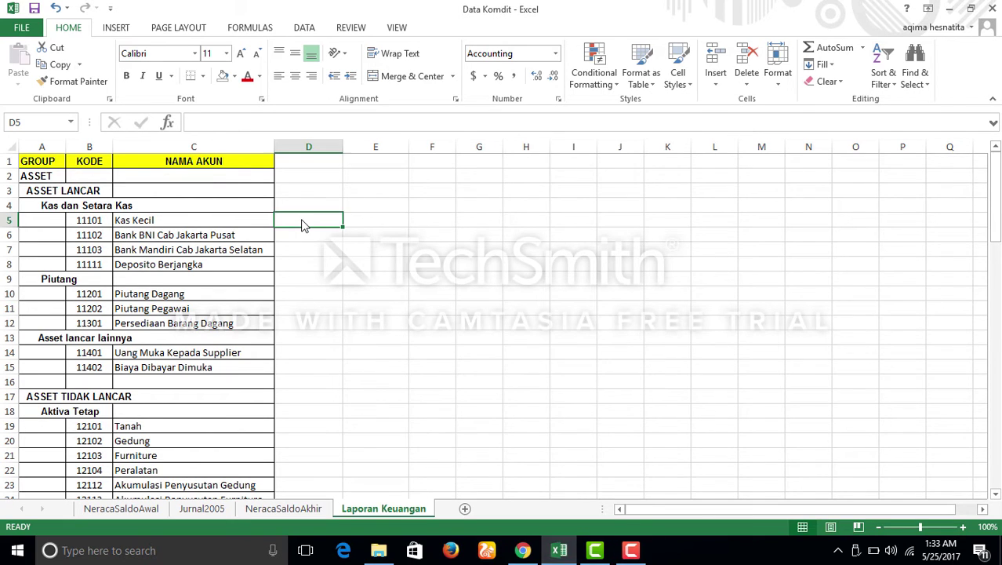
pyautogui.write('=SU')
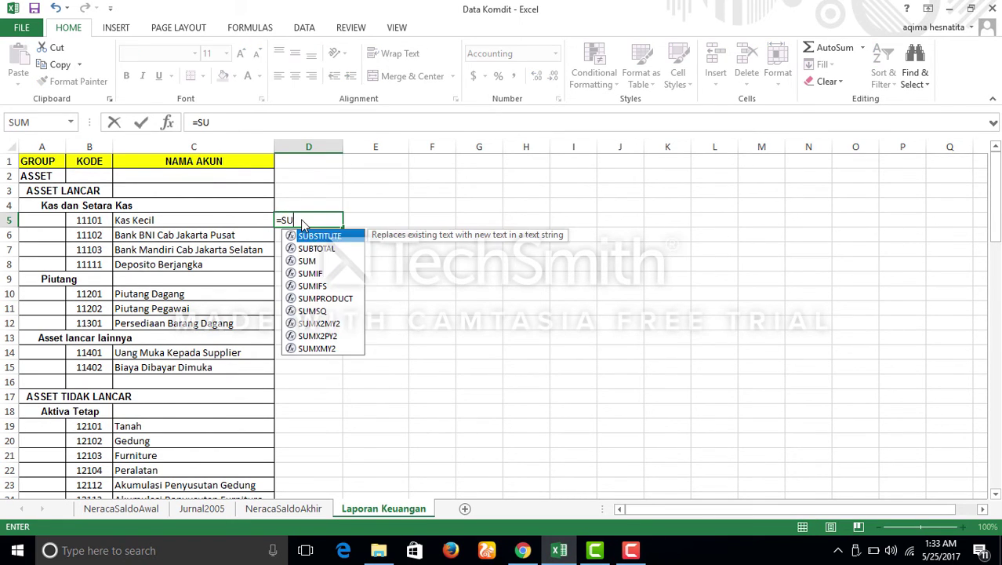
pyautogui.write('MIF')
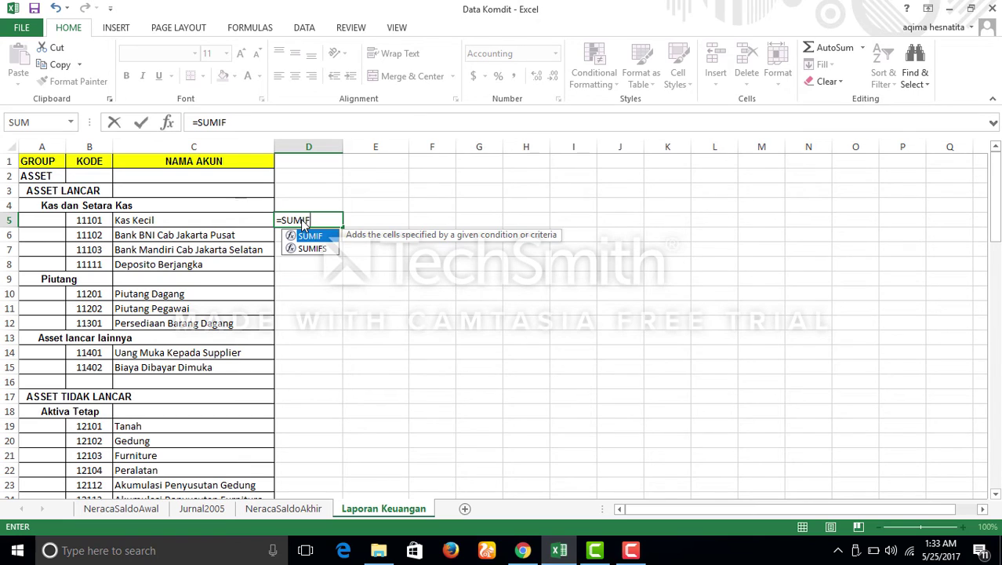
pyautogui.write('(')
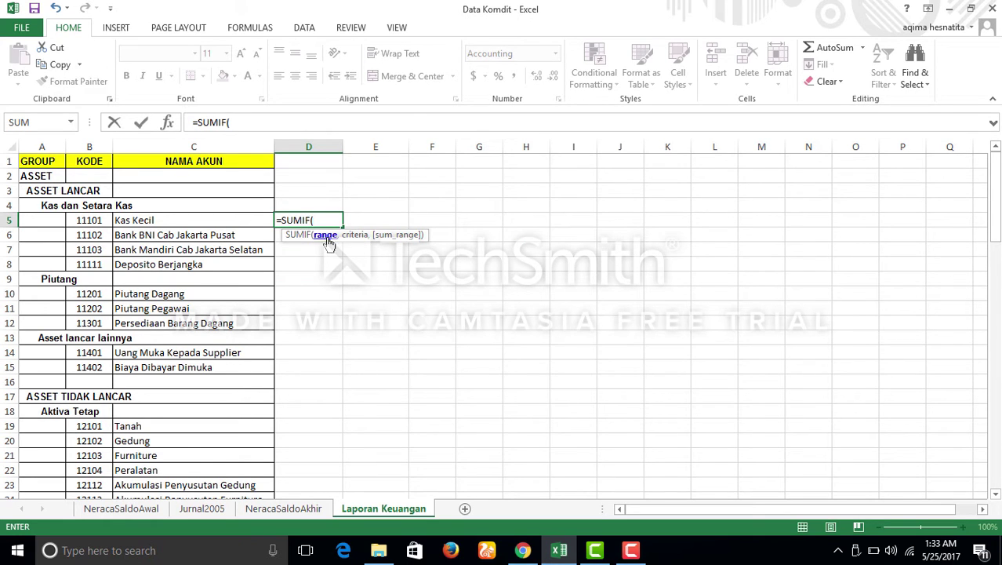
pyautogui.click(279, 512)
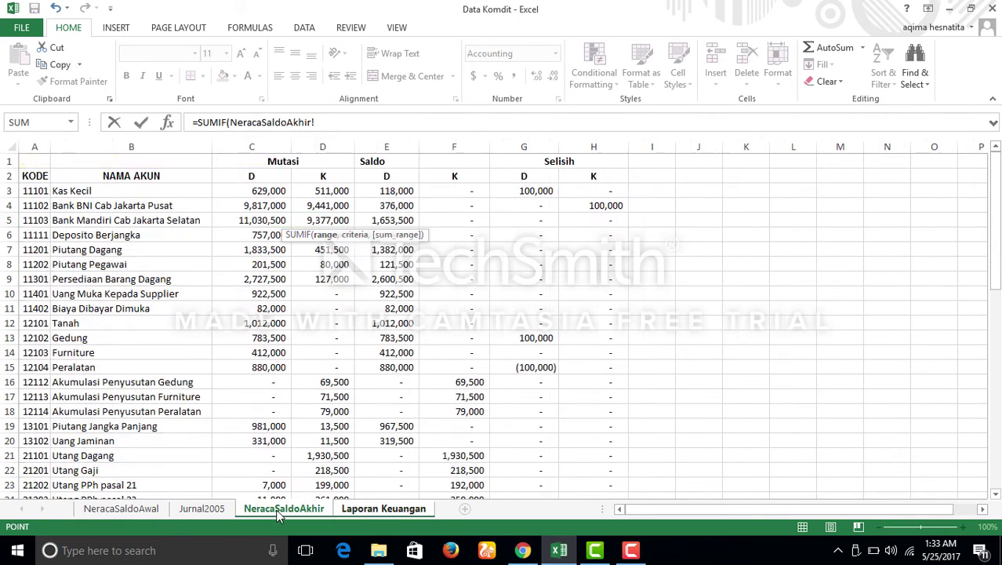
pyautogui.click(34, 140)
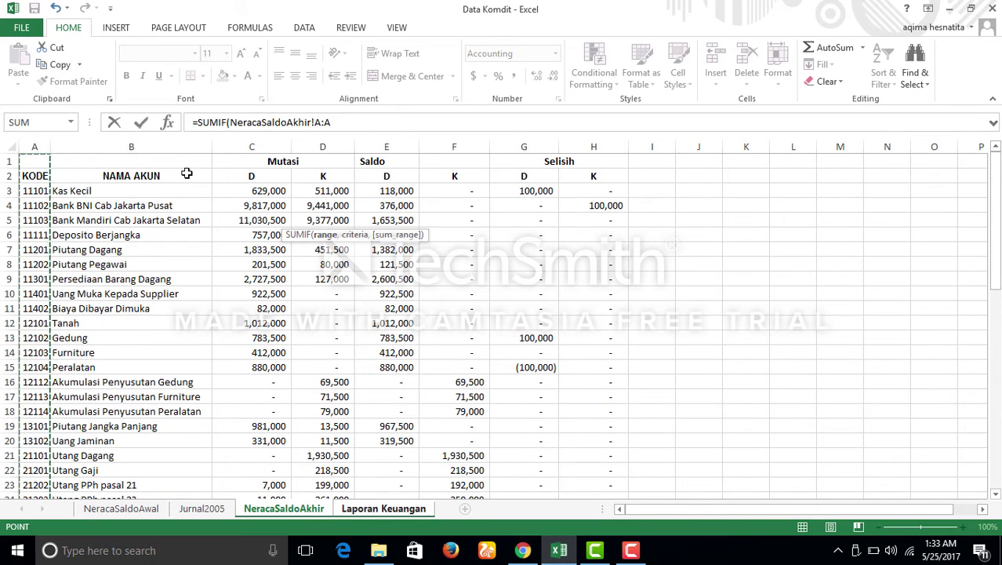
pyautogui.press('F4')
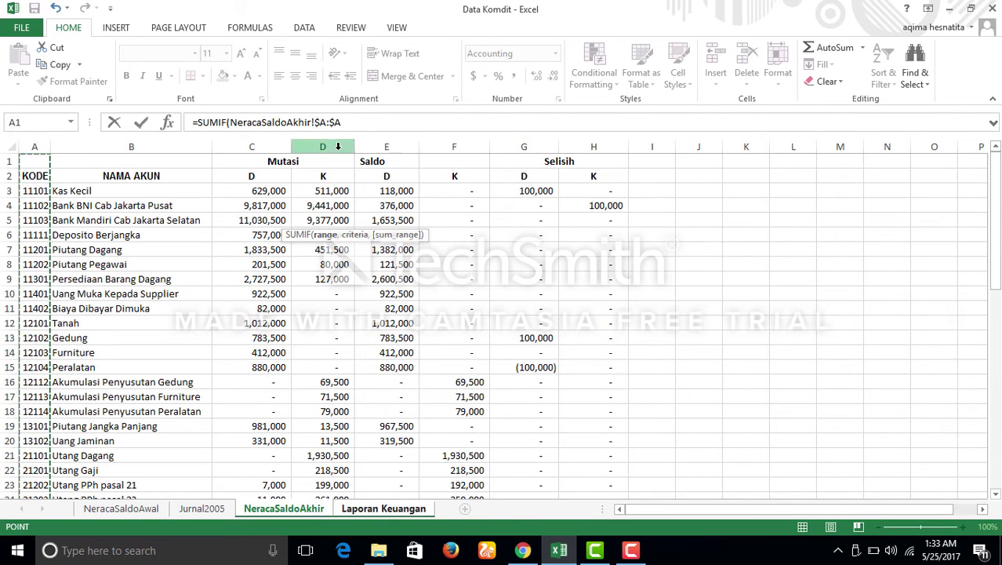
pyautogui.write(',')
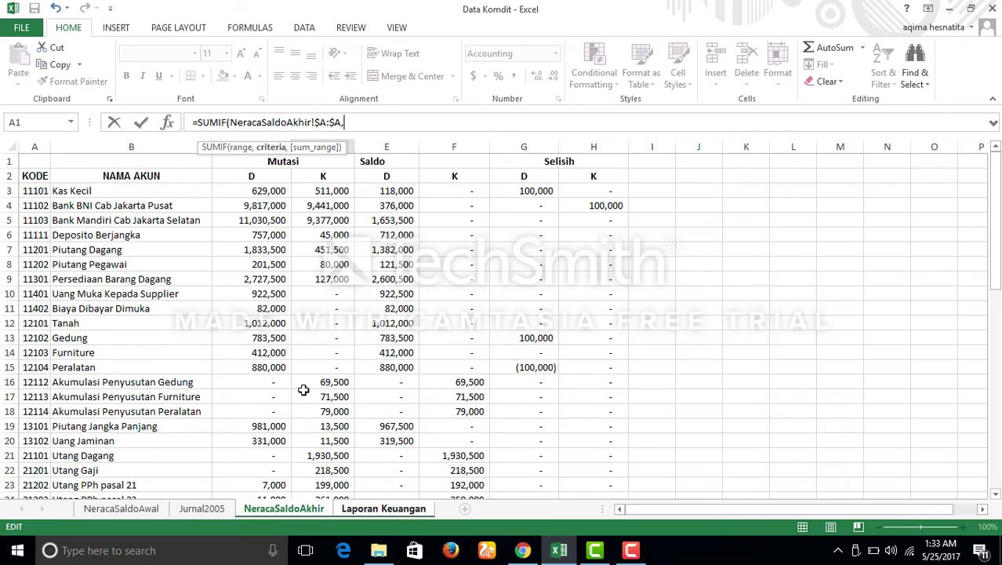
# Complete the D5 SUMIF with 'Laporan Keuangan'!B5 as criteria and NeracaSaldoAkhir!$E:$E as sum range
pyautogui.click(383, 508)
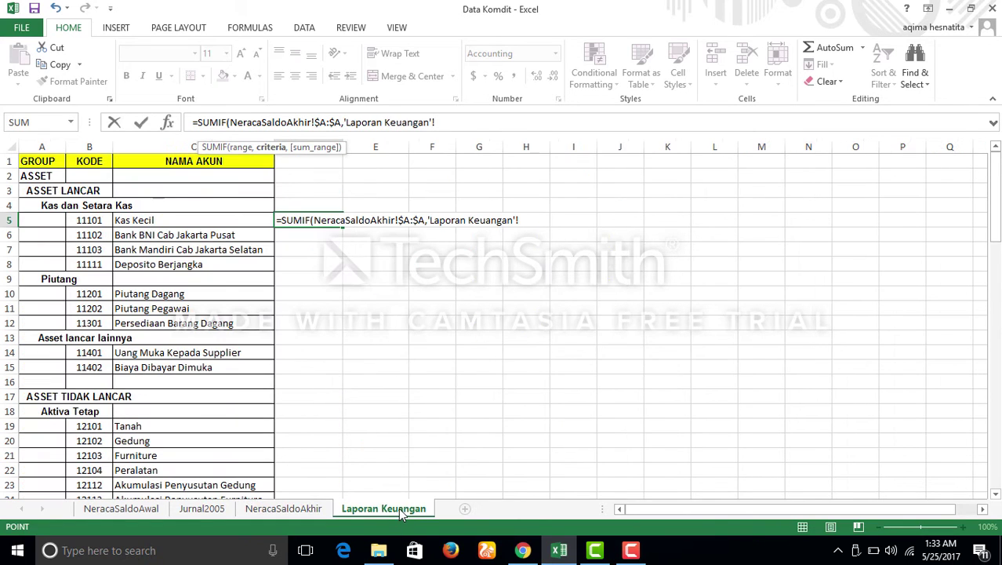
pyautogui.click(96, 220)
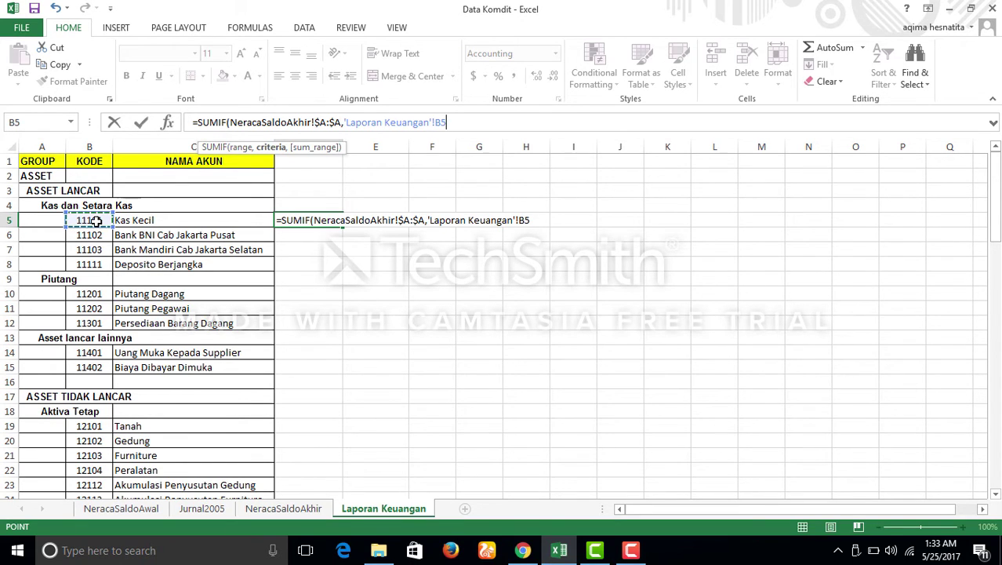
pyautogui.write(',')
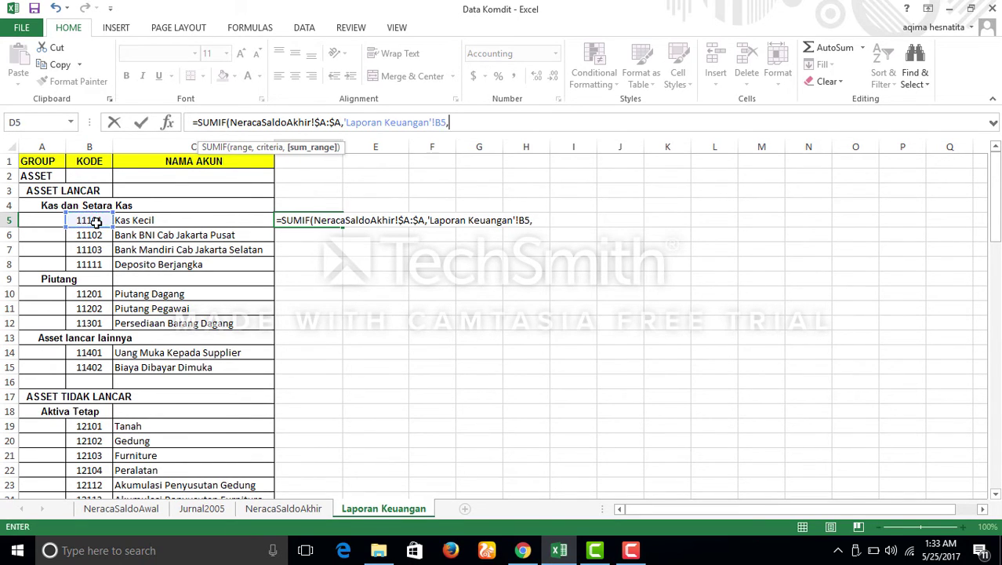
pyautogui.click(291, 509)
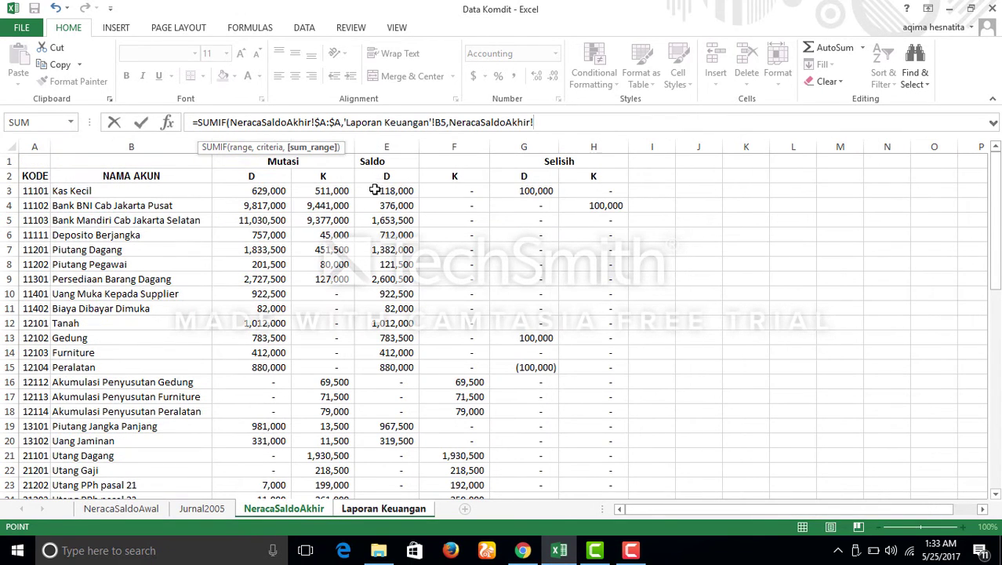
pyautogui.click(391, 144)
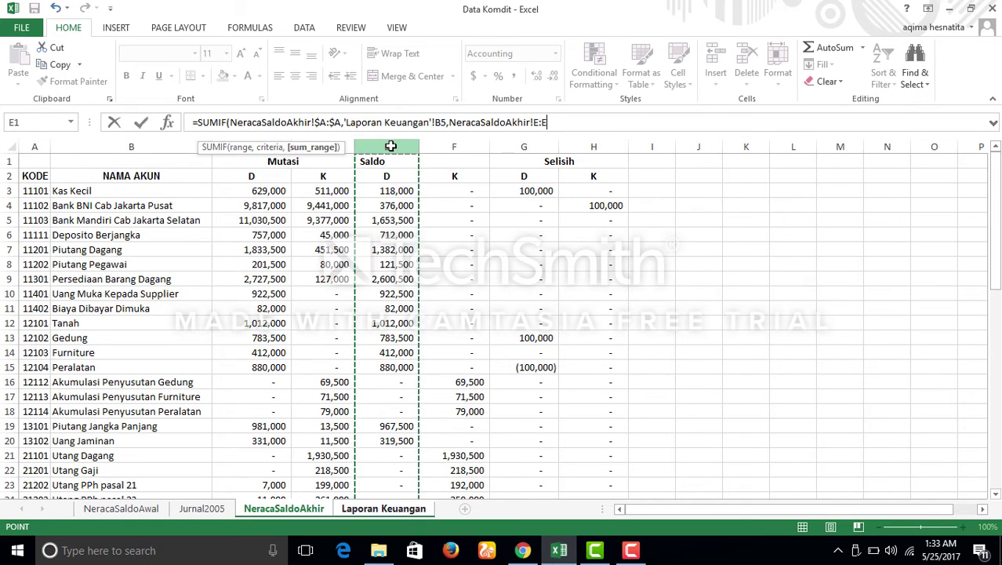
pyautogui.press('F4')
pyautogui.press('Return')
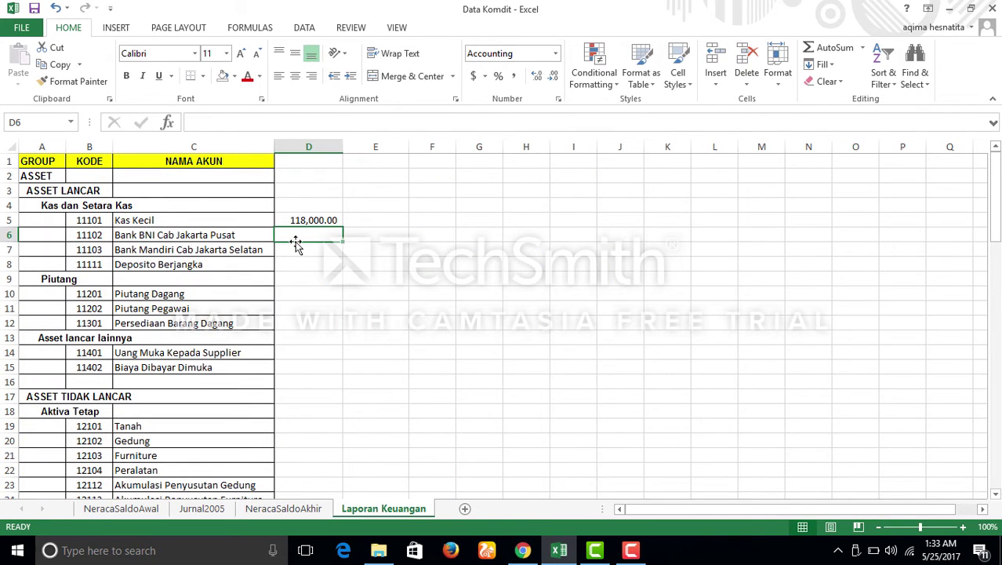
# Fill the D5 SUMIF formula down column D to row 83, the Laba rugi lainnya account
pyautogui.click(321, 221)
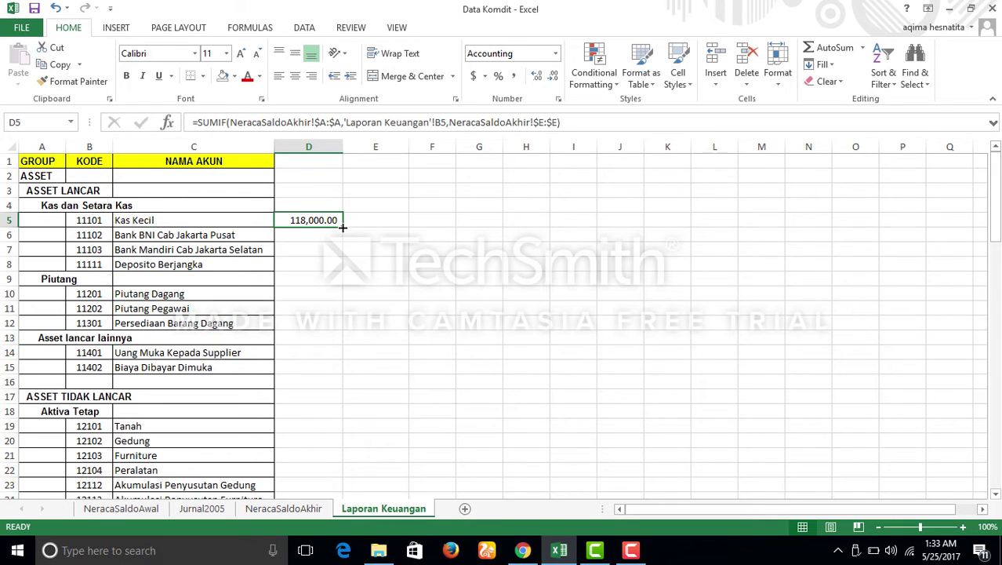
pyautogui.moveTo(342, 225); pyautogui.dragTo(306, 448)
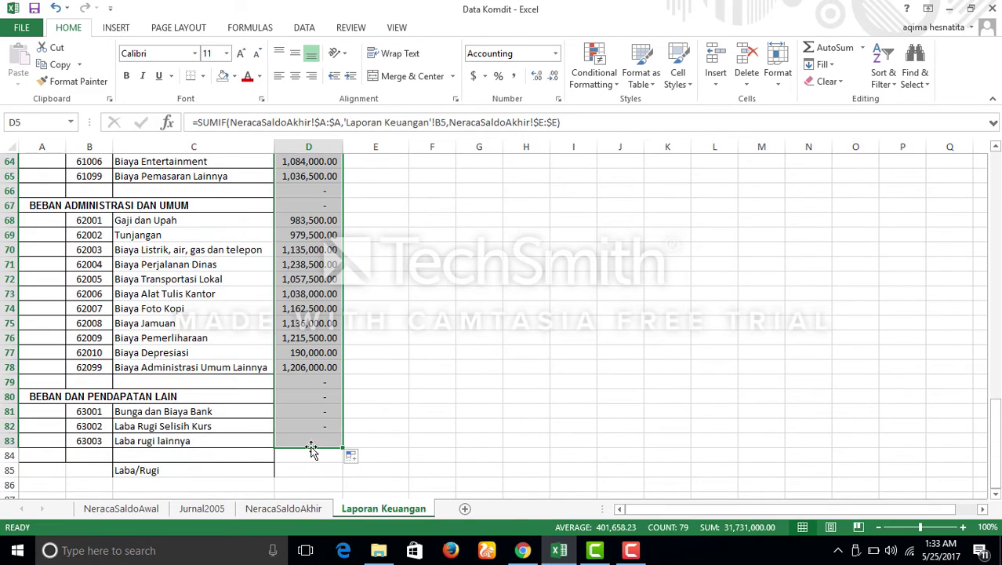
pyautogui.scroll(18, 320, 324)
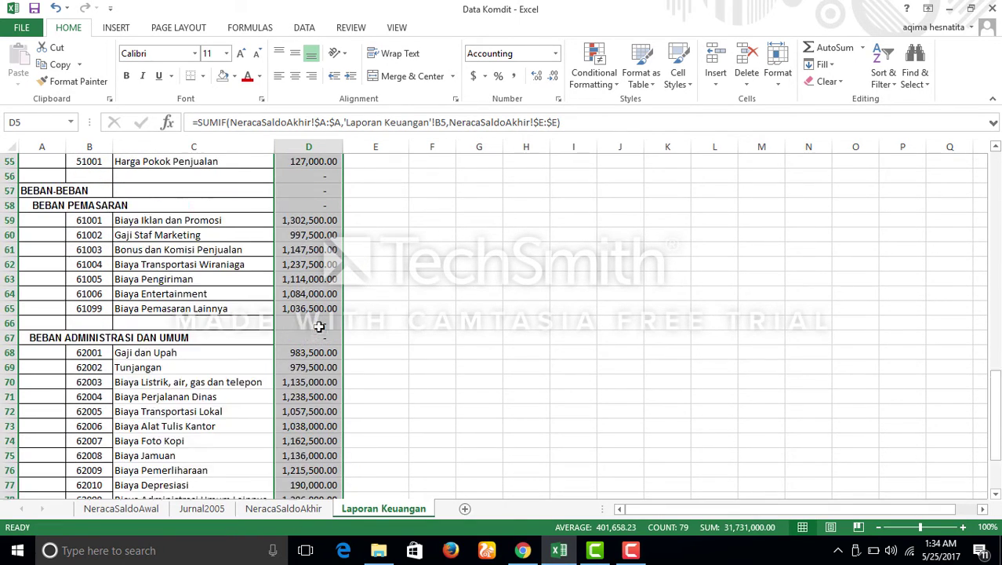
pyautogui.scroll(3, 320, 324)
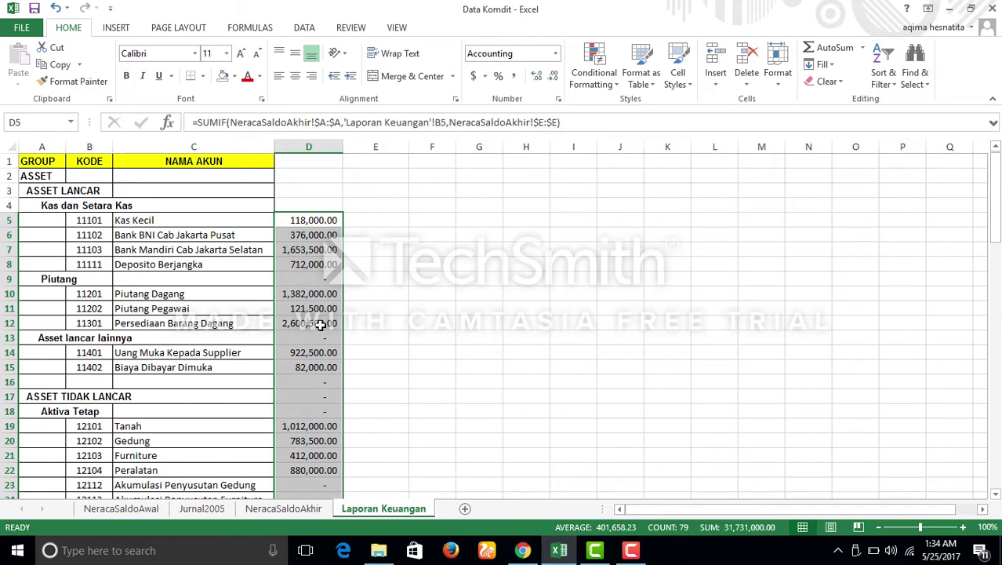
# Start a SUMIF formula in E5 for Kas Kecil with NeracaSaldoAkhir!$A:$A as its range
pyautogui.click(367, 219)
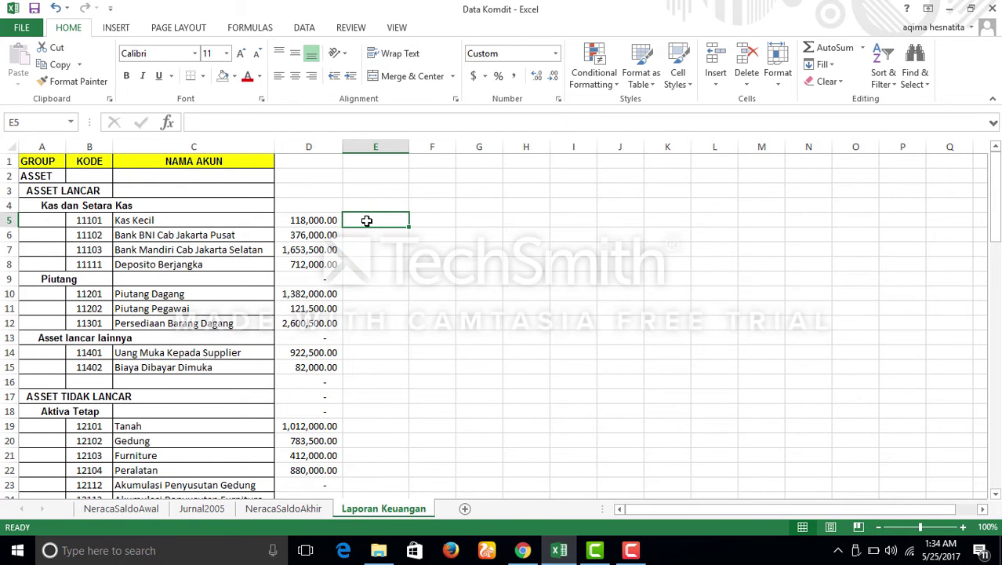
pyautogui.write('=')
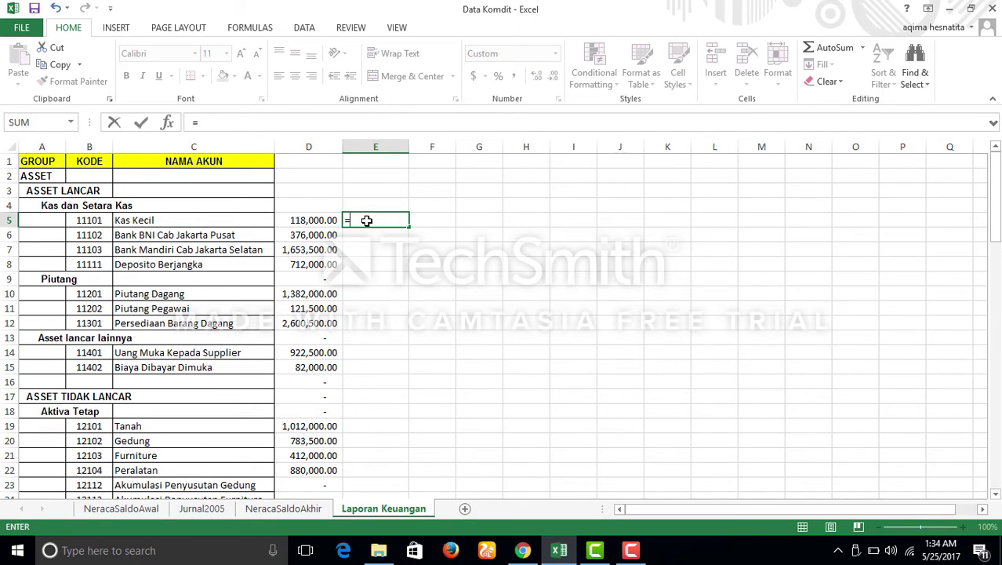
pyautogui.write('SUMIF(')
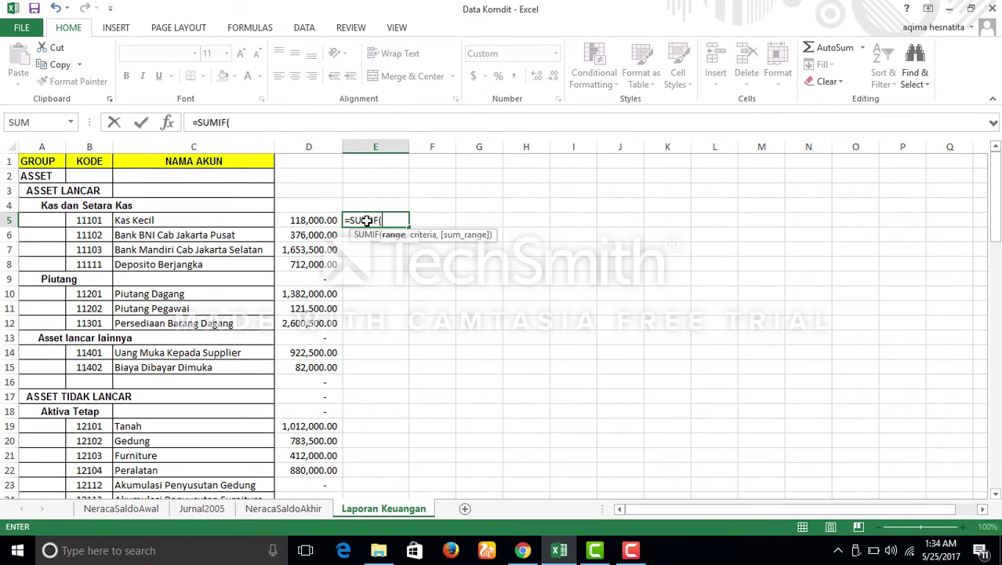
pyautogui.click(284, 509)
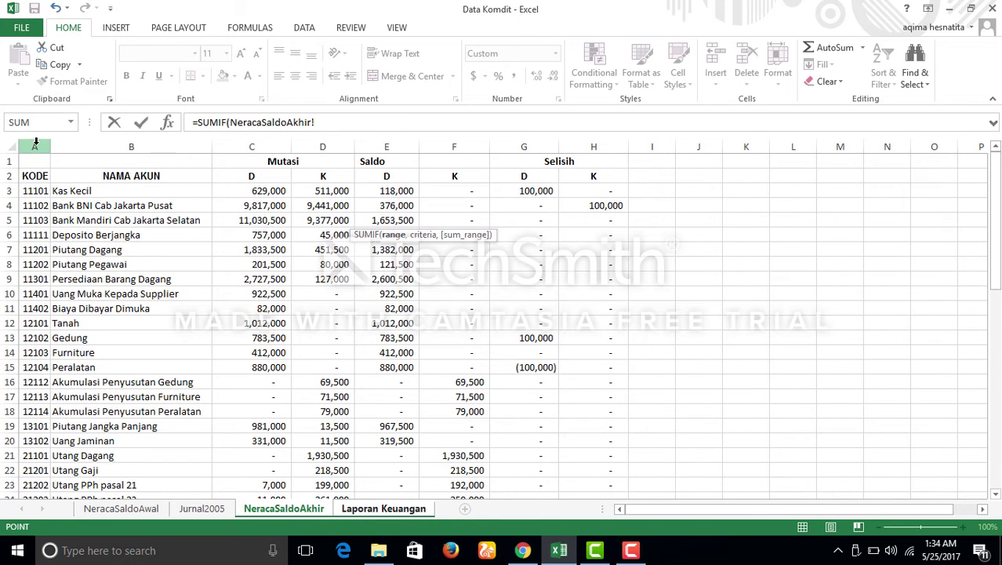
pyautogui.click(35, 142)
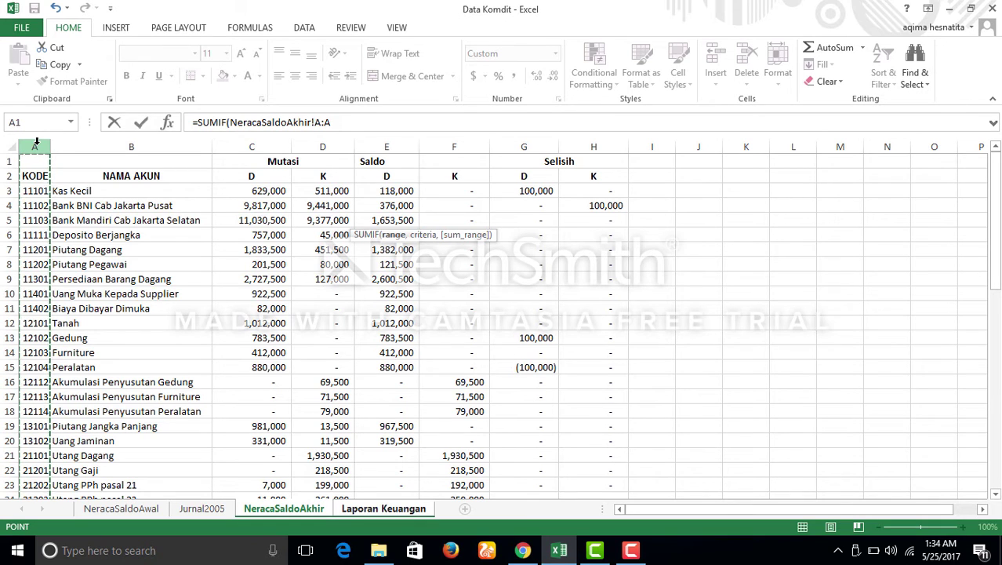
pyautogui.press('F4')
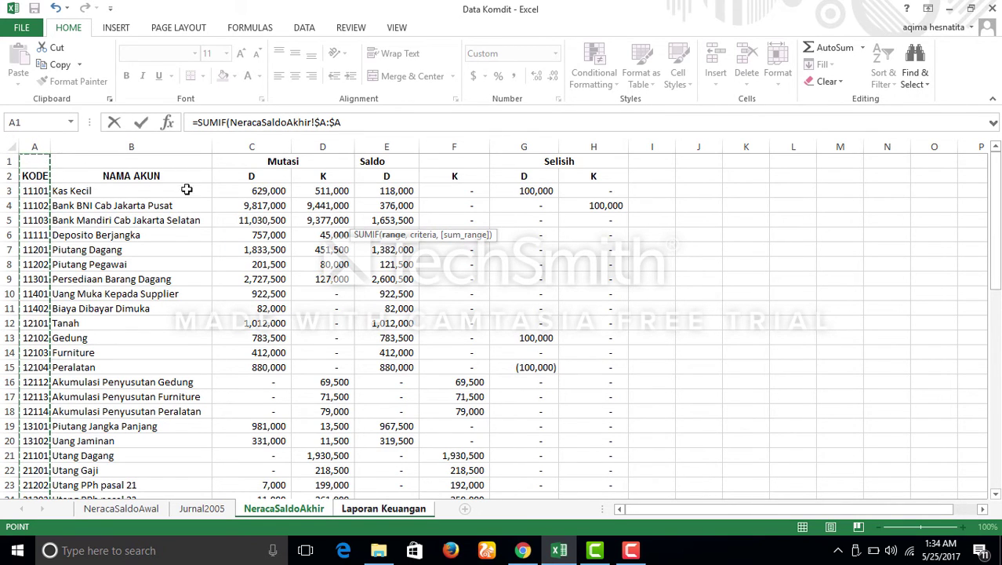
pyautogui.write(',')
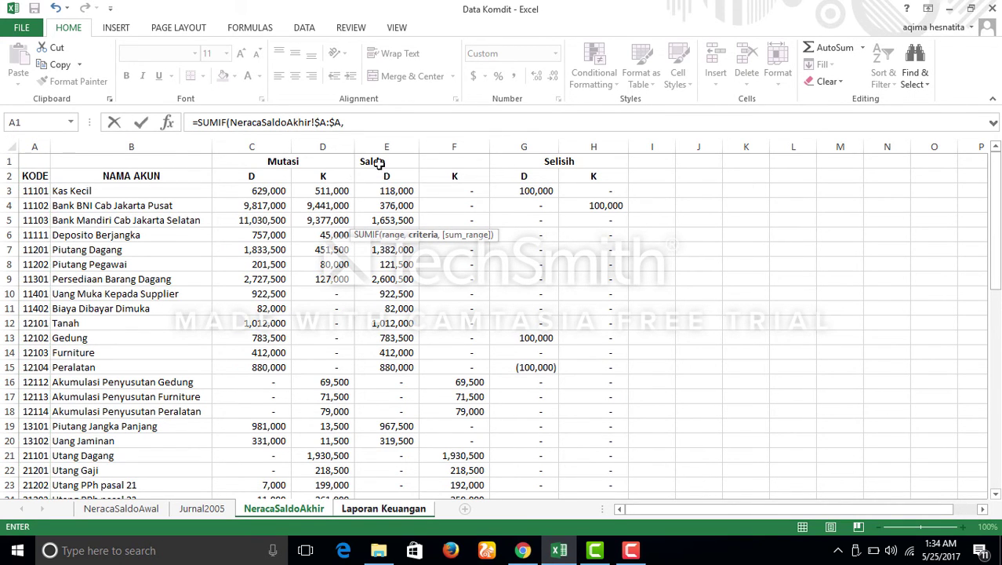
# Complete the E5 SUMIF with 'Laporan Keuangan'!B5 as criteria and NeracaSaldoAkhir!$F:$F as sum range
pyautogui.click(421, 509)
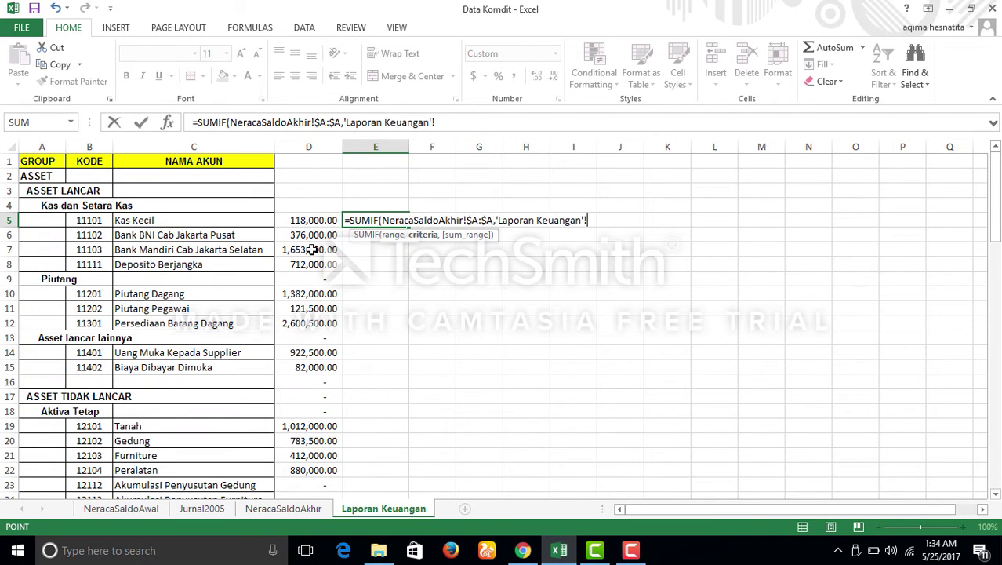
pyautogui.click(90, 221)
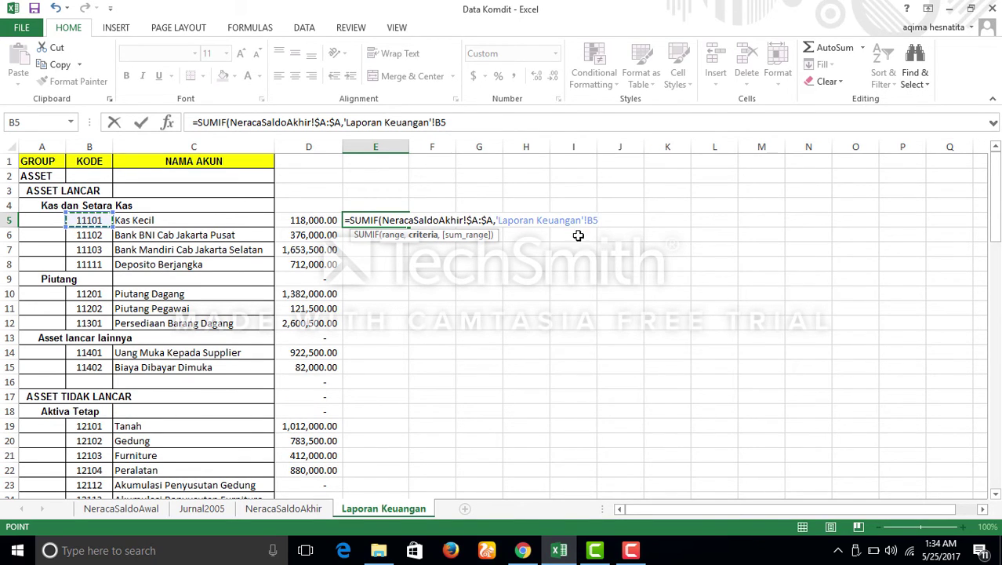
pyautogui.write(',')
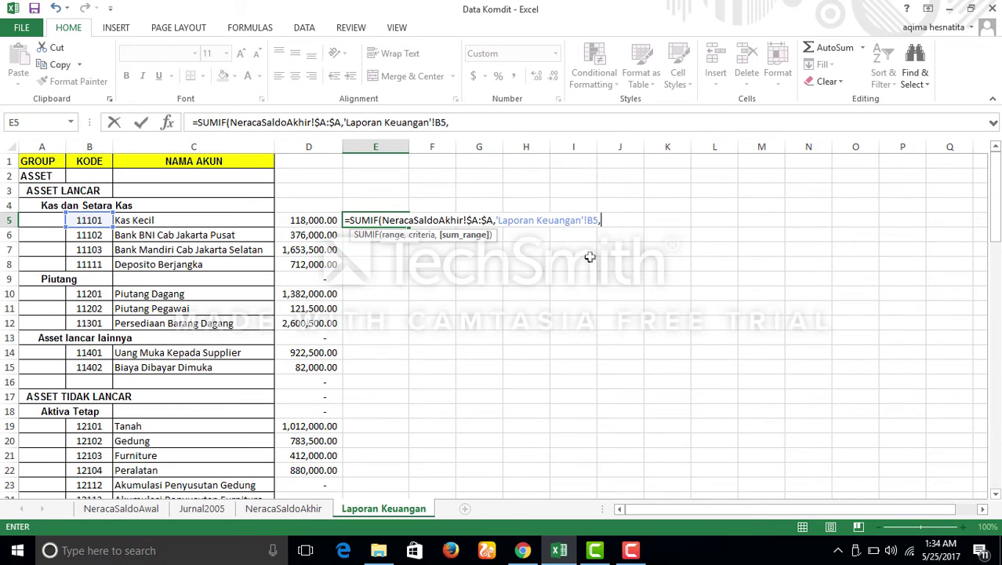
pyautogui.click(295, 510)
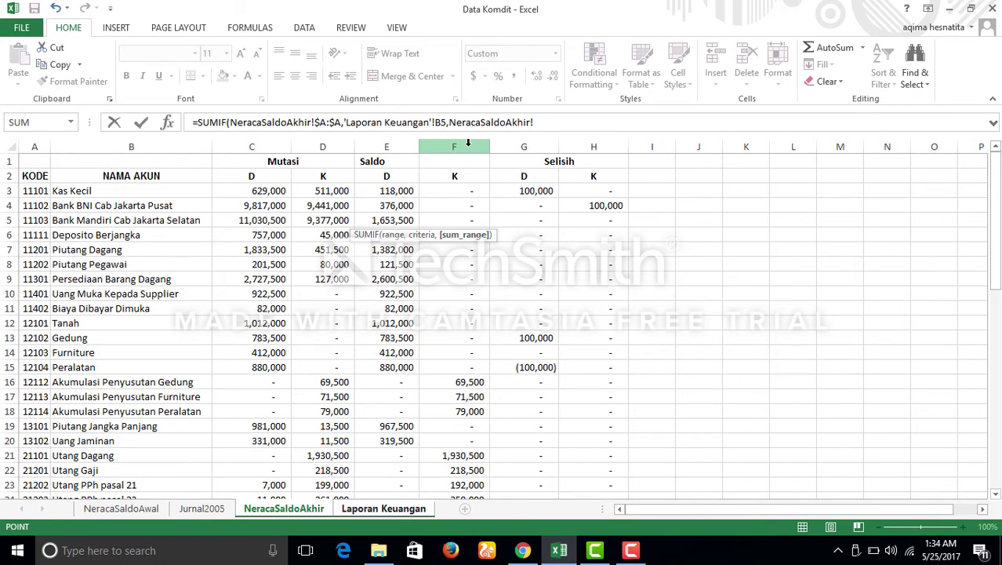
pyautogui.click(461, 141)
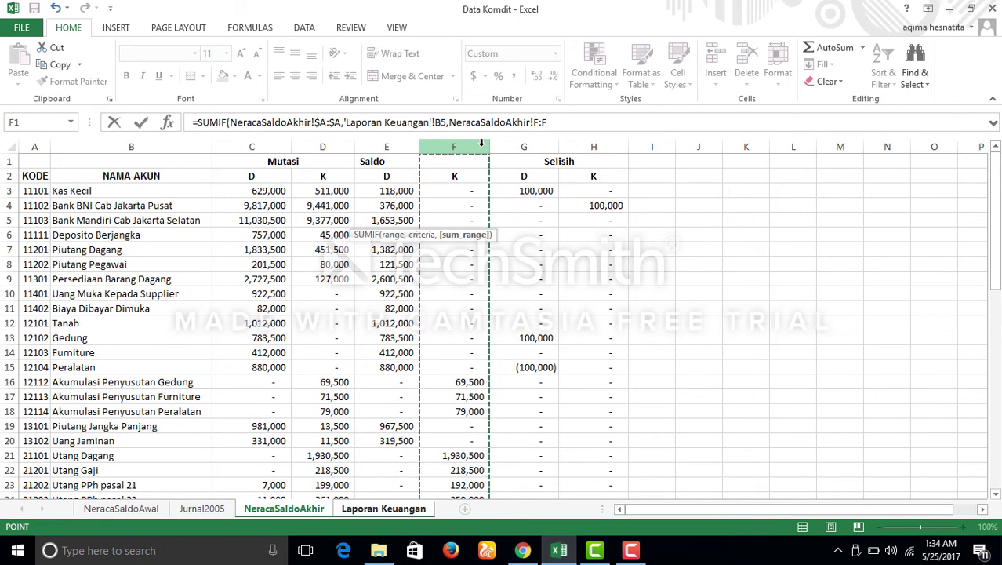
pyautogui.press('F4')
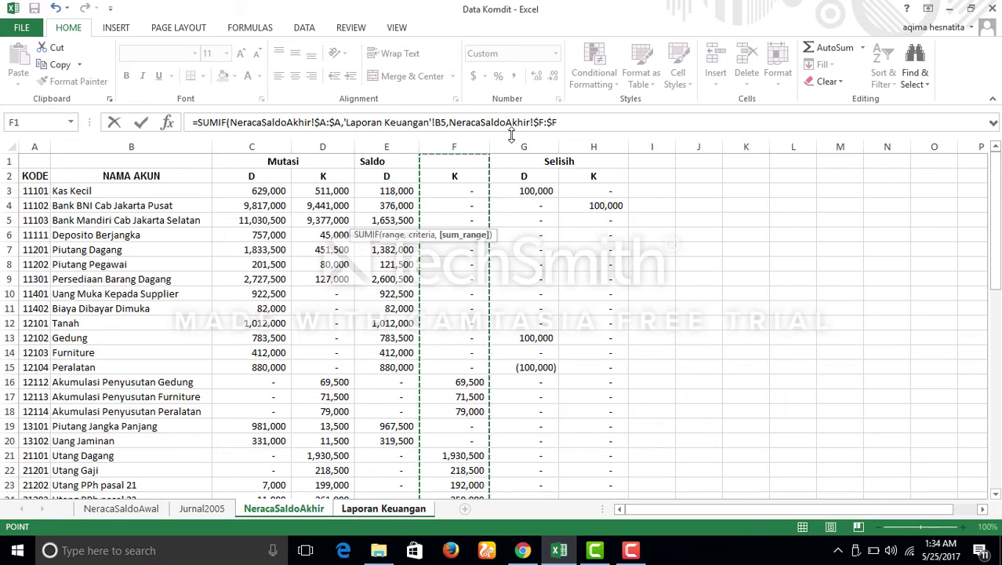
pyautogui.write(')')
pyautogui.press('Return')
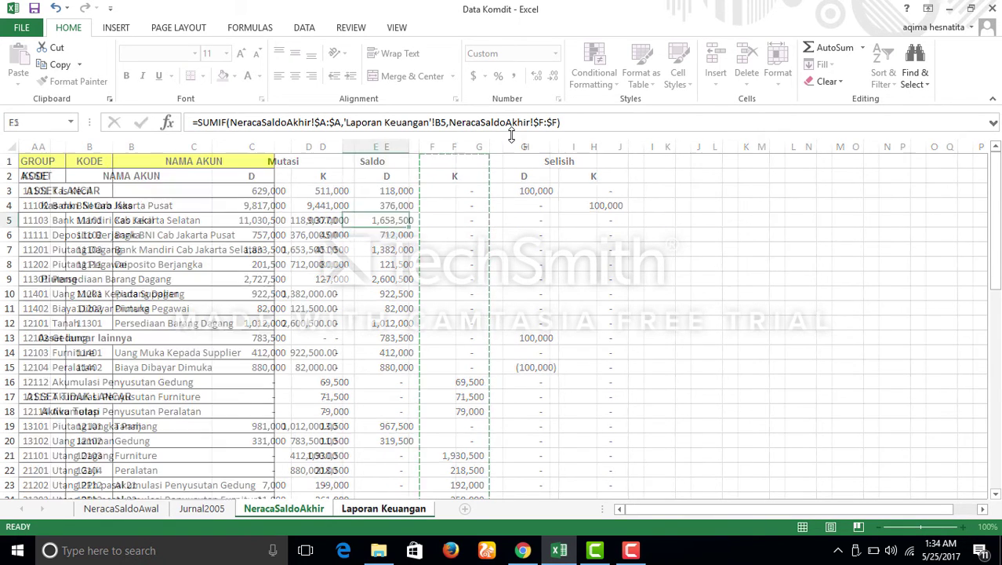
# Fill the E5 SUMIF formula down column E to row 83
pyautogui.click(389, 221)
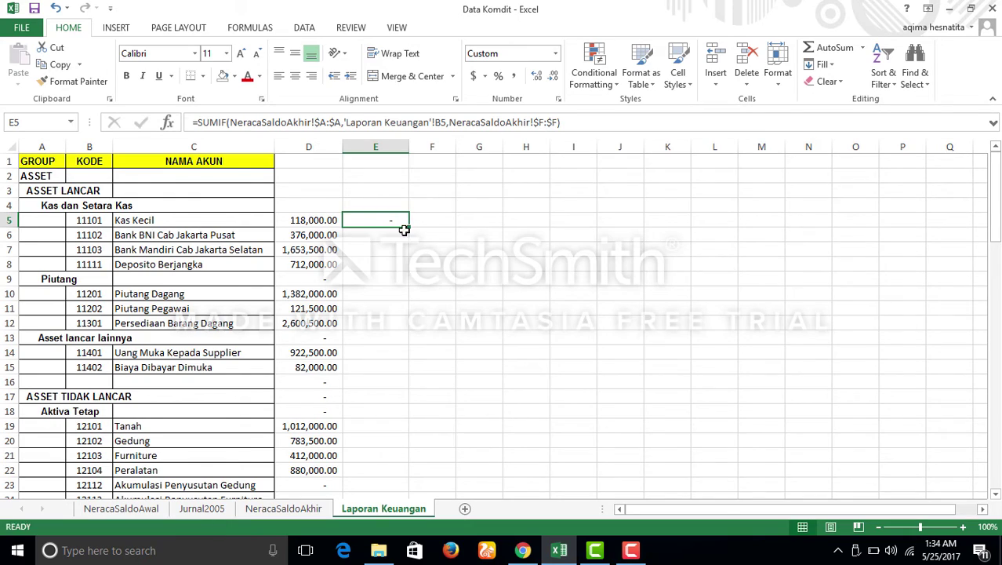
pyautogui.moveTo(404, 226); pyautogui.dragTo(370, 442)
pyautogui.scroll(12, 433, 350)
pyautogui.scroll(9, 432, 350)
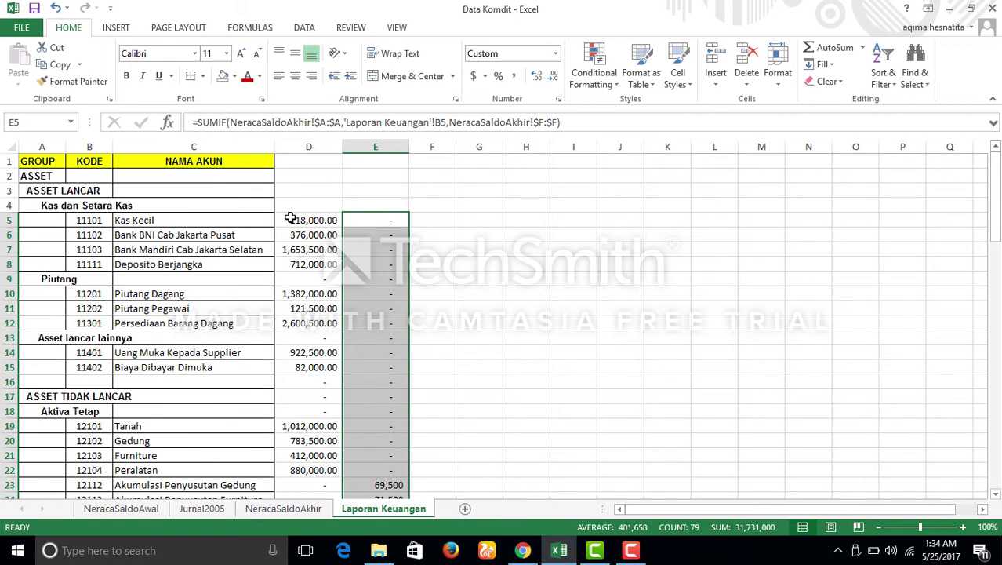
# Total ASSET LANCAR in D3 with a SUM of D5:D15, from Kas Kecil to Biaya Dibayar Dimuka
pyautogui.click(308, 192)
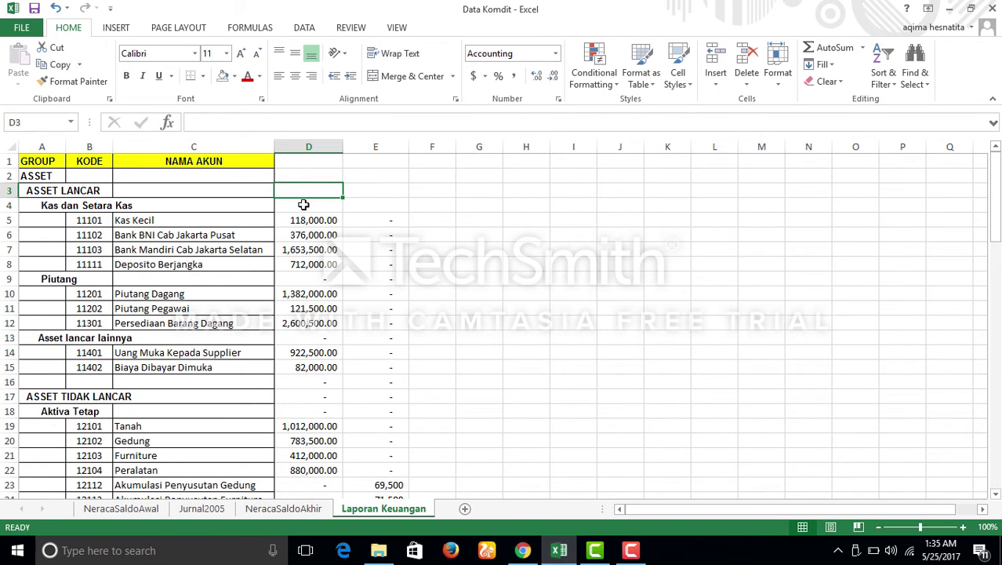
pyautogui.write('=')
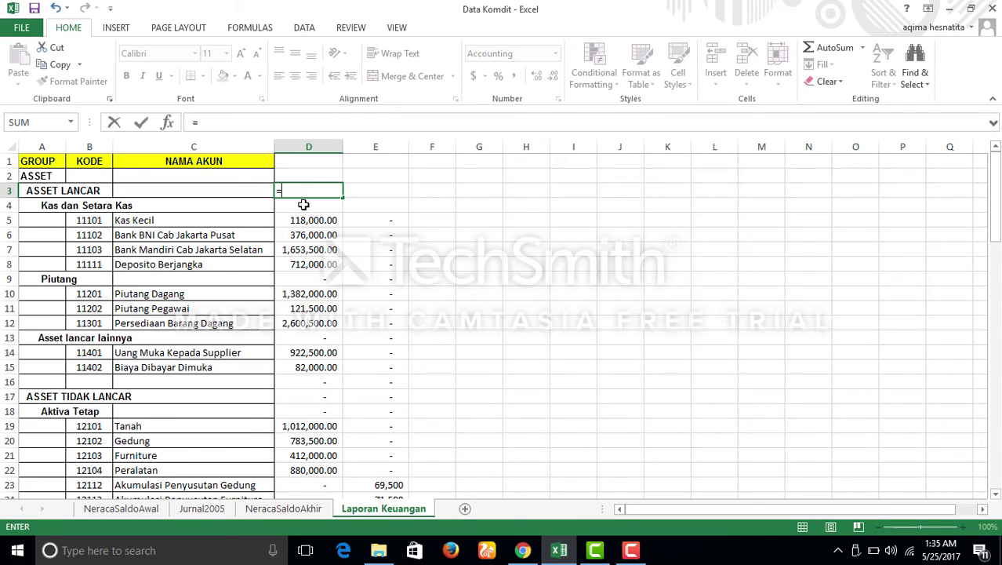
pyautogui.write('SUM')
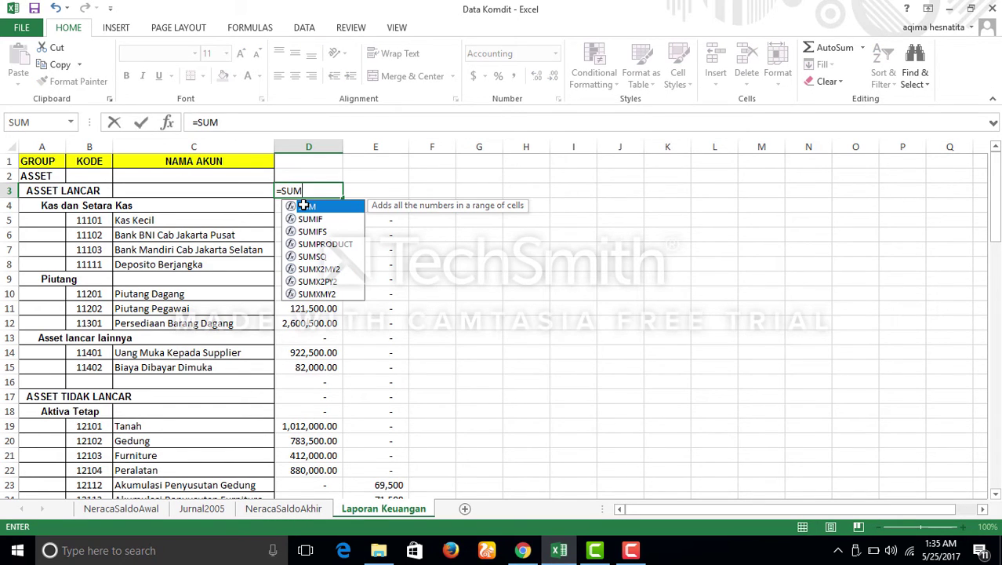
pyautogui.doubleClick(303, 206)
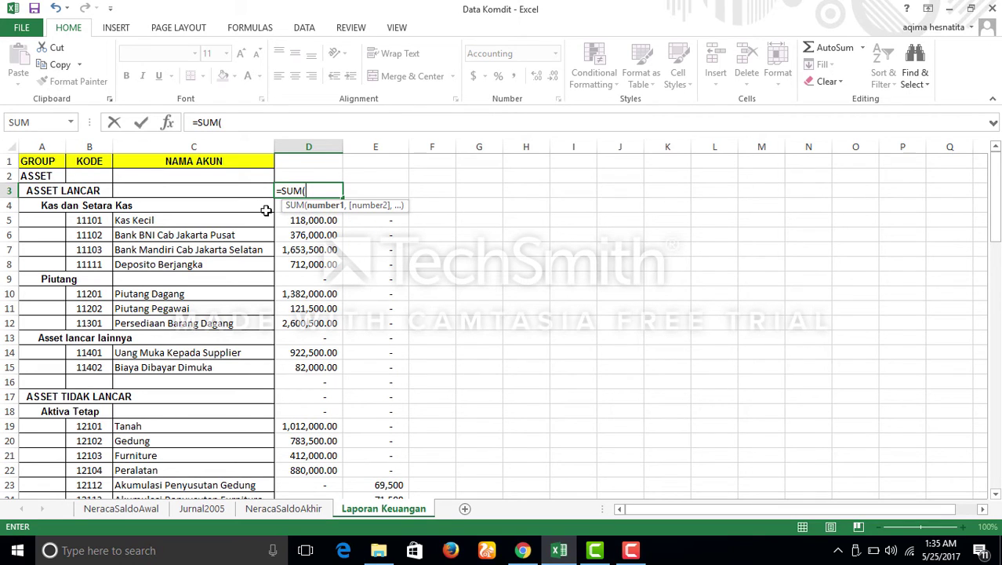
pyautogui.moveTo(288, 222); pyautogui.dragTo(295, 370)
pyautogui.press('Return')
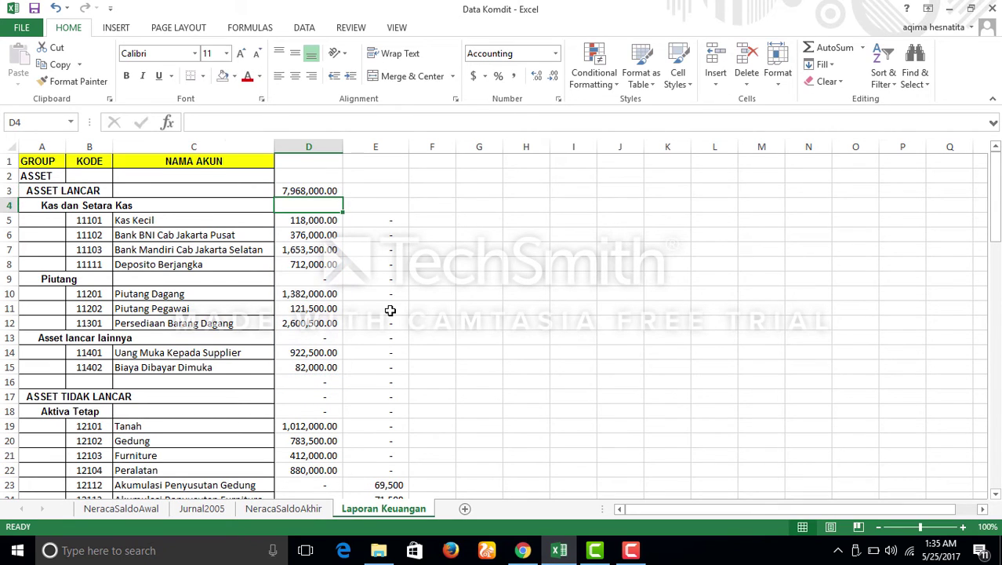
# Calculate net Aktiva Tetap in D18 with =SUM(D19:D22)-SUM(E23:E25), subtracting the accumulated depreciation accounts from the fixed assets
pyautogui.click(311, 407)
pyautogui.write('=')
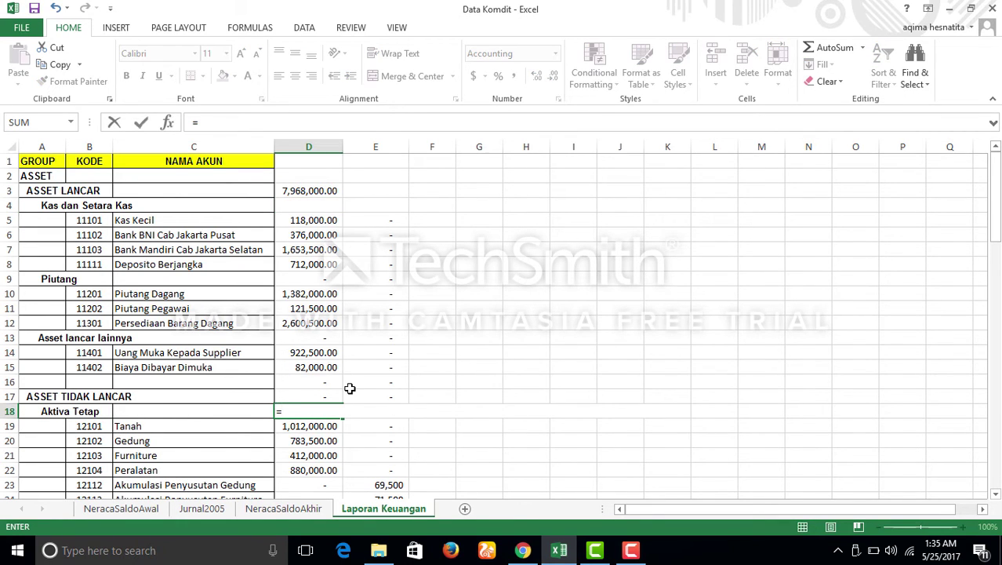
pyautogui.write('SUM(')
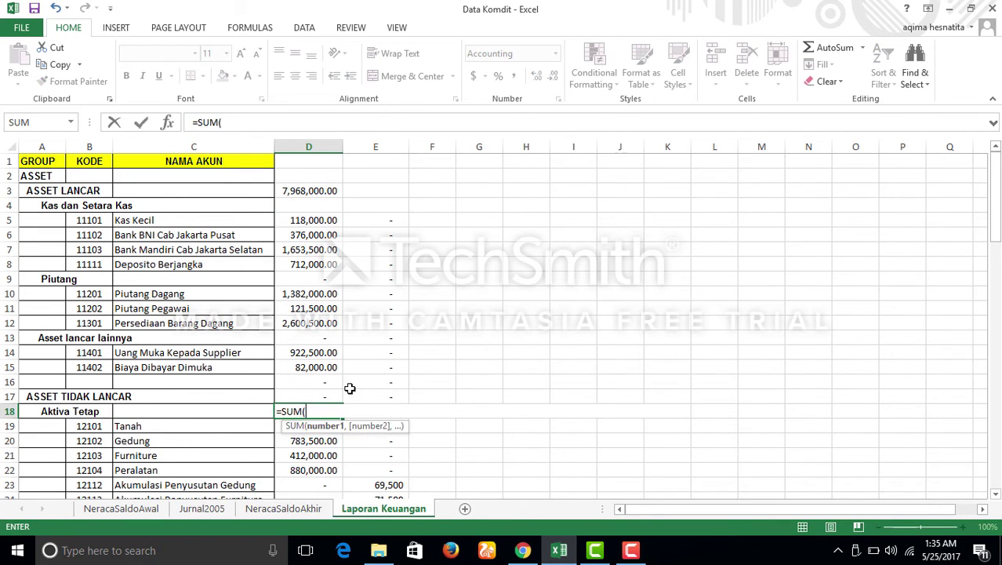
pyautogui.moveTo(277, 428); pyautogui.dragTo(287, 469)
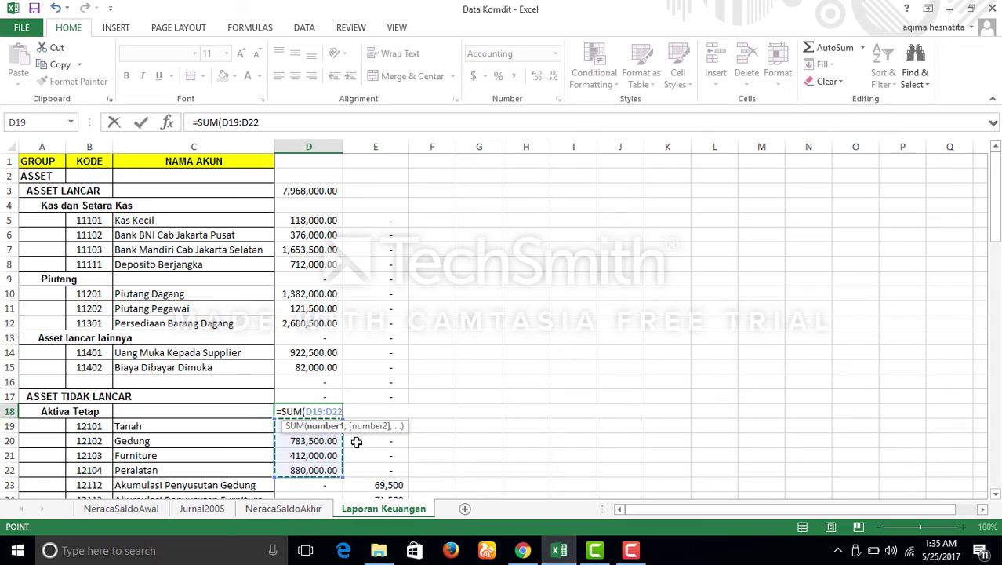
pyautogui.write(')-')
pyautogui.write('SUM')
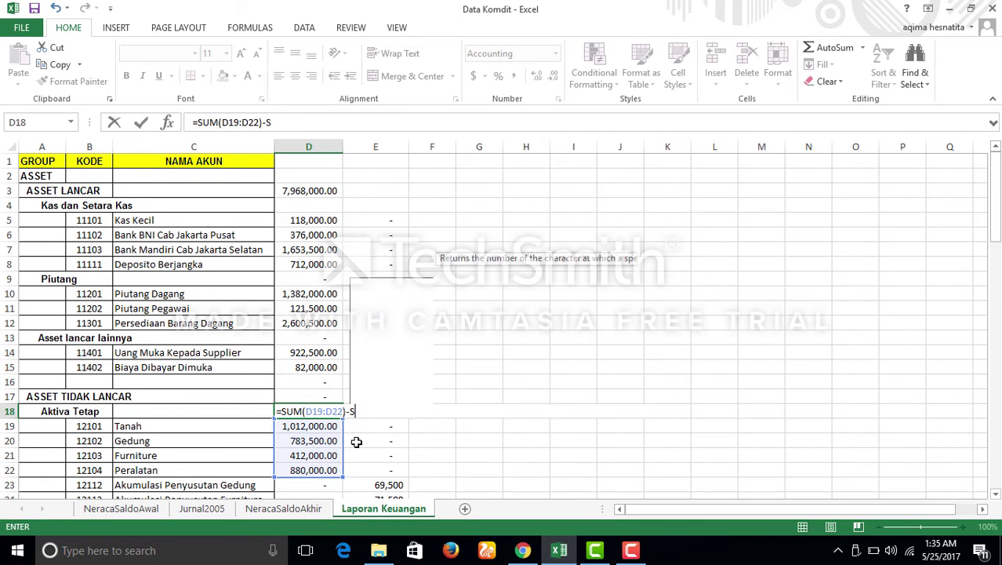
pyautogui.write('(')
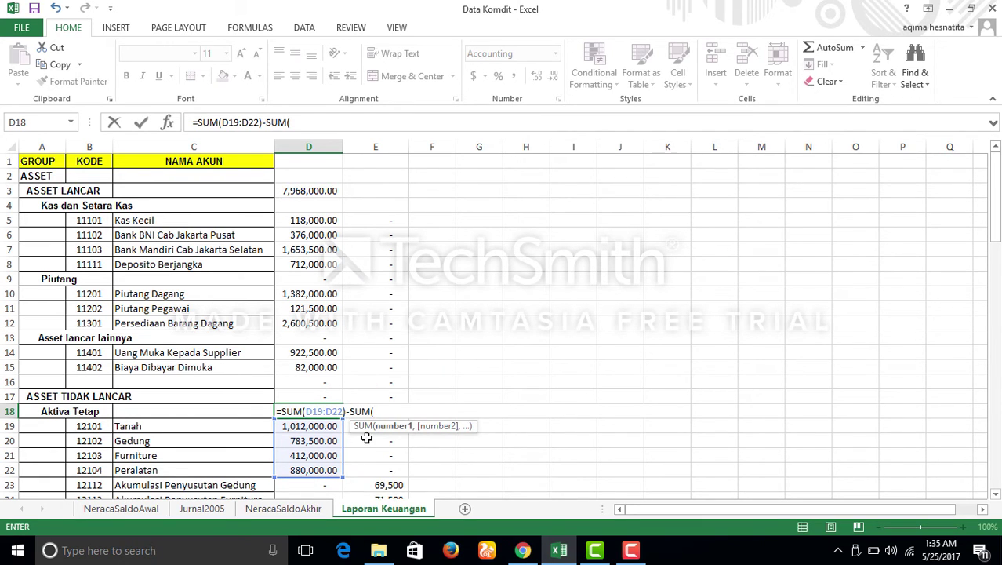
pyautogui.scroll(-2, 356, 441)
pyautogui.moveTo(358, 396); pyautogui.dragTo(356, 423)
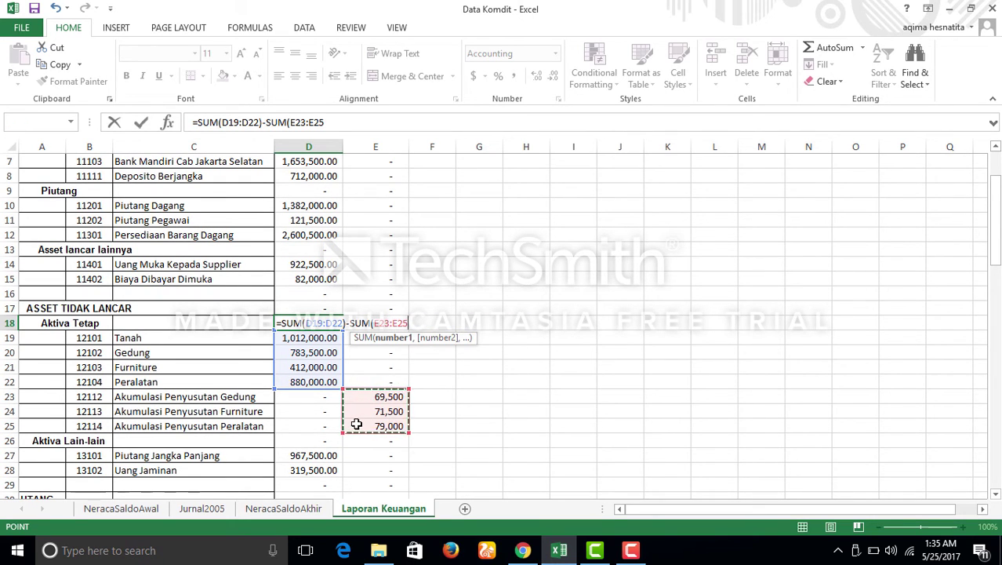
pyautogui.press('Return')
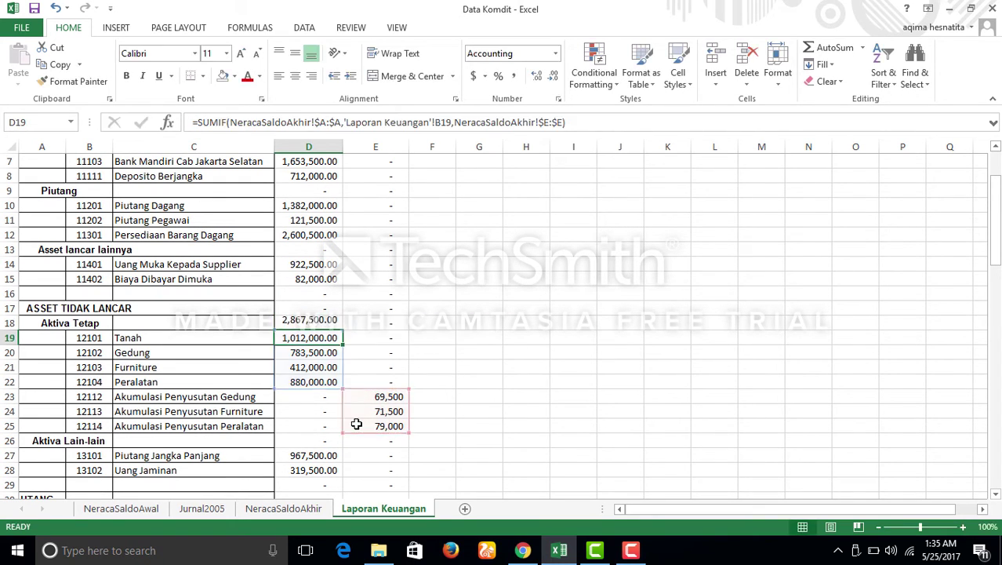
pyautogui.click(313, 324)
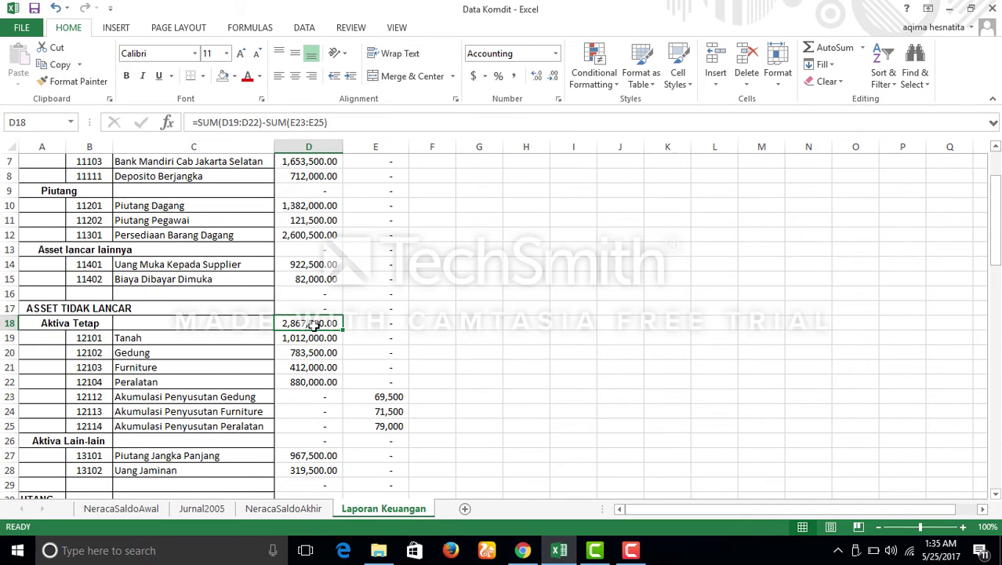
# Replace the Aktiva Lain-lain formula in D26 with =SUM(D27:D28)
pyautogui.click(316, 440)
pyautogui.write('=SUM')
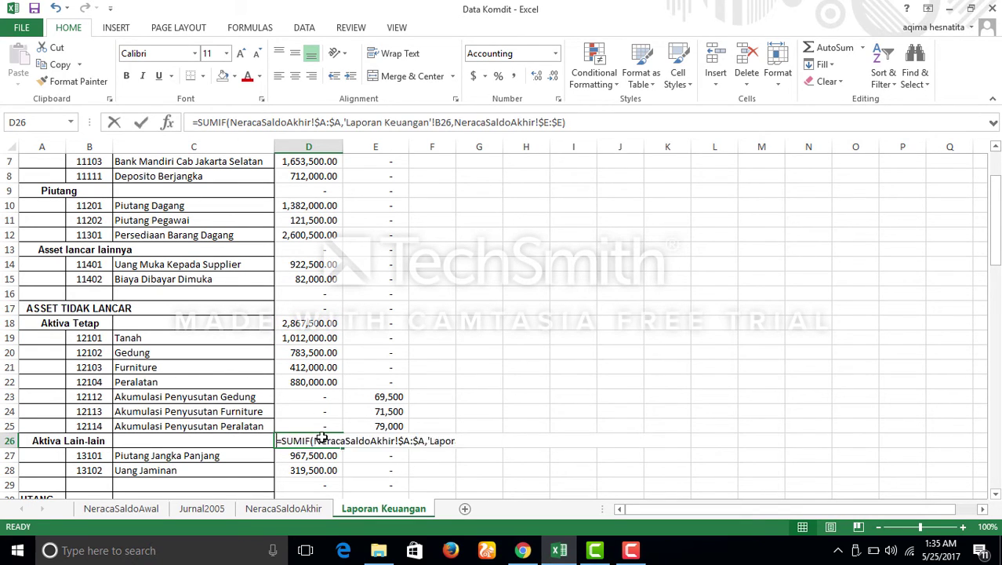
pyautogui.write('(')
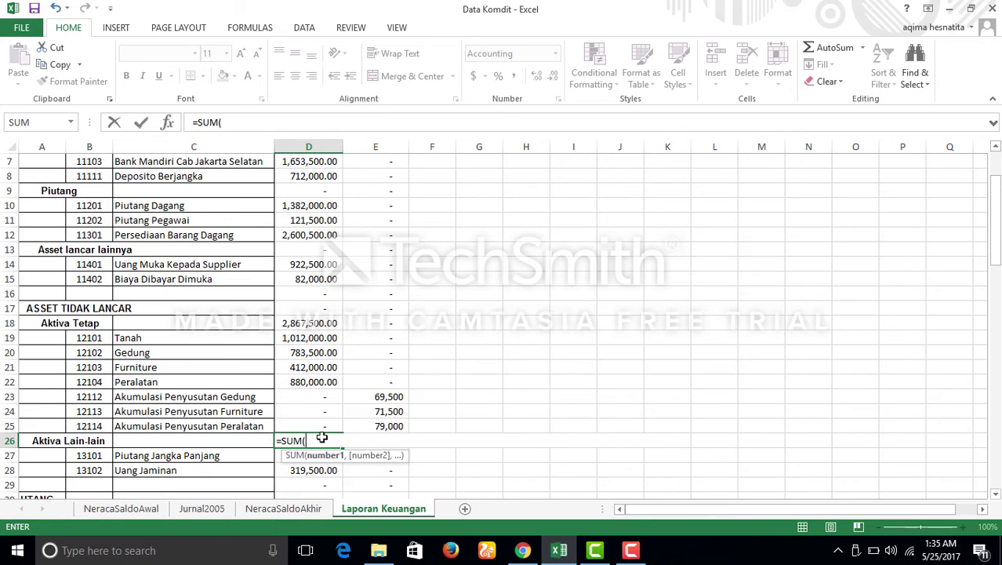
pyautogui.moveTo(277, 458); pyautogui.dragTo(277, 471)
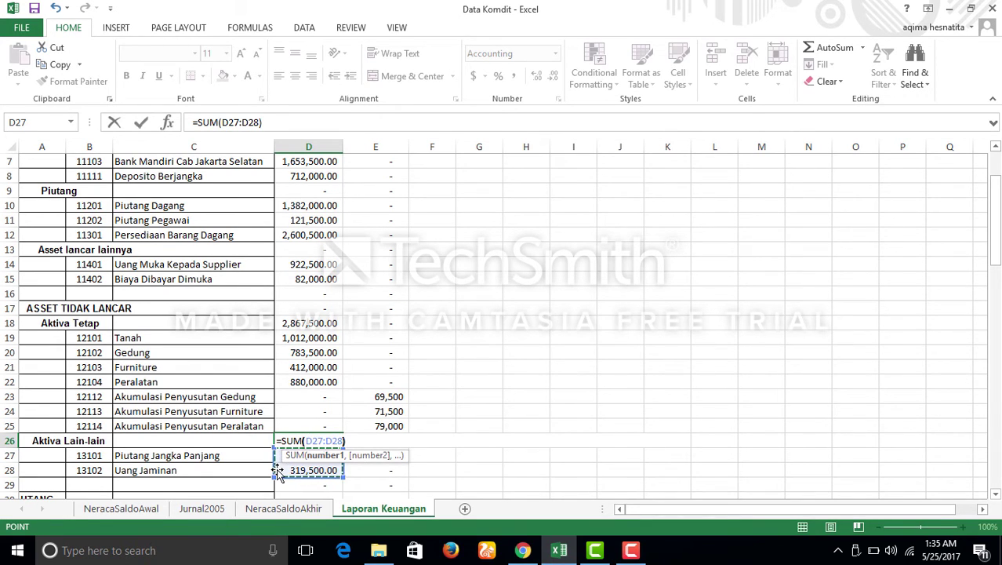
pyautogui.press('Return')
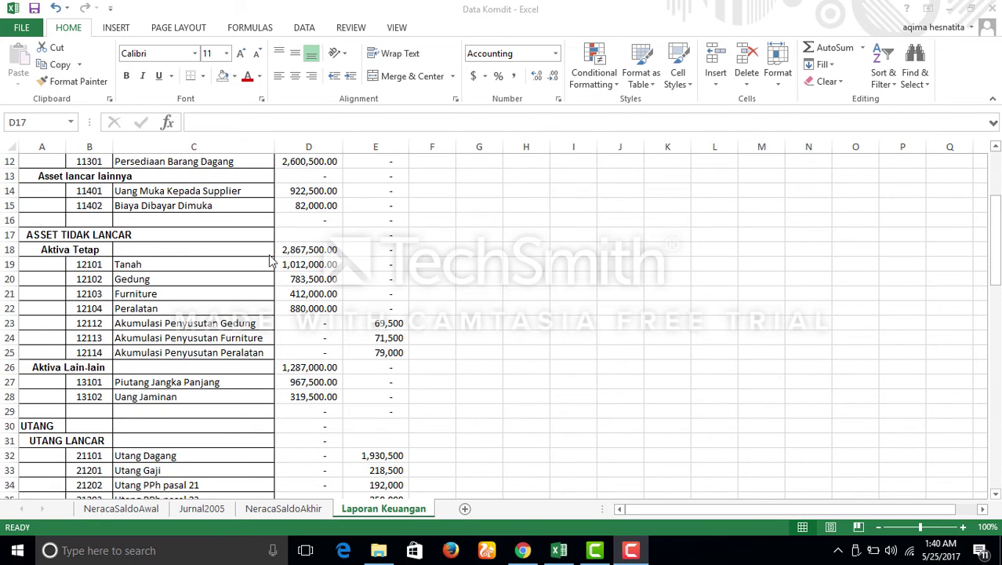
# Total ASSET TIDAK LANCAR in D17 with =D18+D26, adding Aktiva Tetap and Aktiva Lain-lain
pyautogui.click(322, 235)
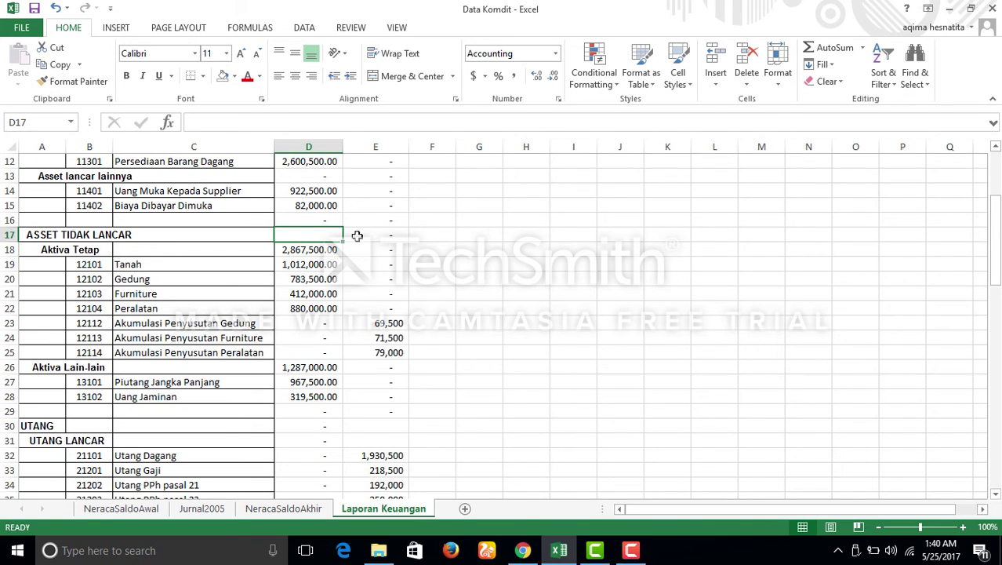
pyautogui.write('=')
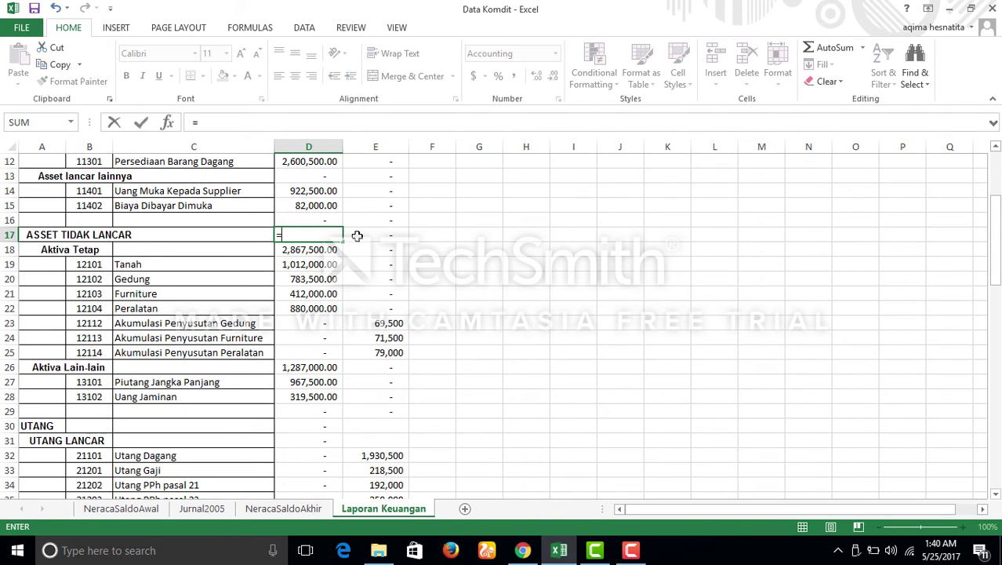
pyautogui.click(299, 254)
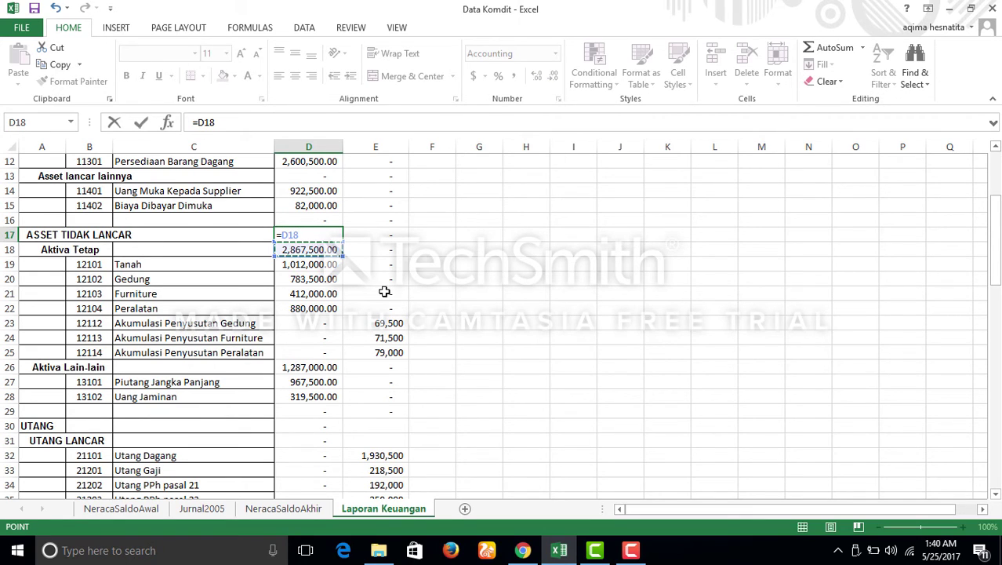
pyautogui.write('+')
pyautogui.click(305, 368)
pyautogui.press('Return')
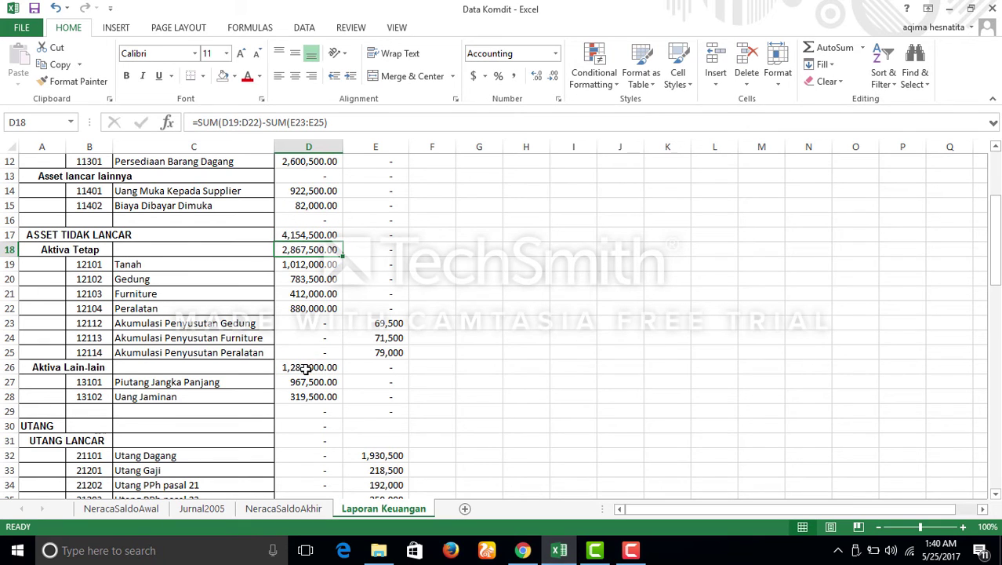
# Total UTANG LANCAR in E31 with =SUM(E32:E38), from Utang Dagang to Biaya yang masih harus dibayar
pyautogui.scroll(-2, 305, 281)
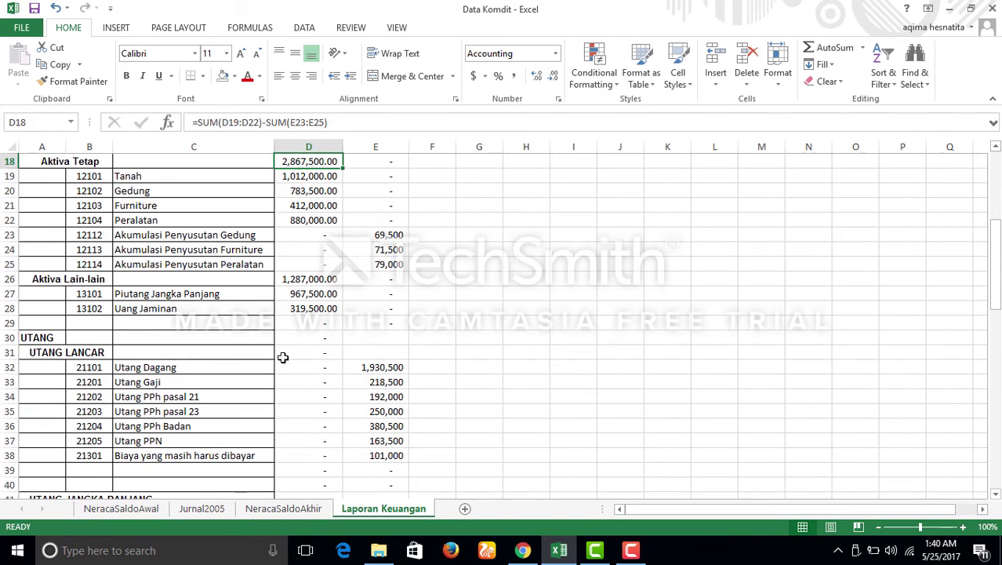
pyautogui.click(393, 353)
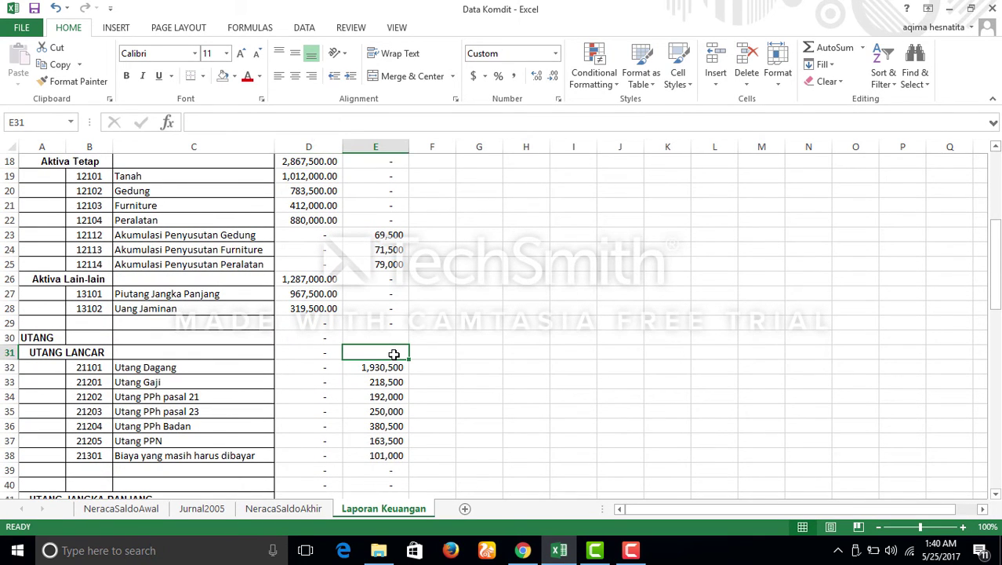
pyautogui.write('=S')
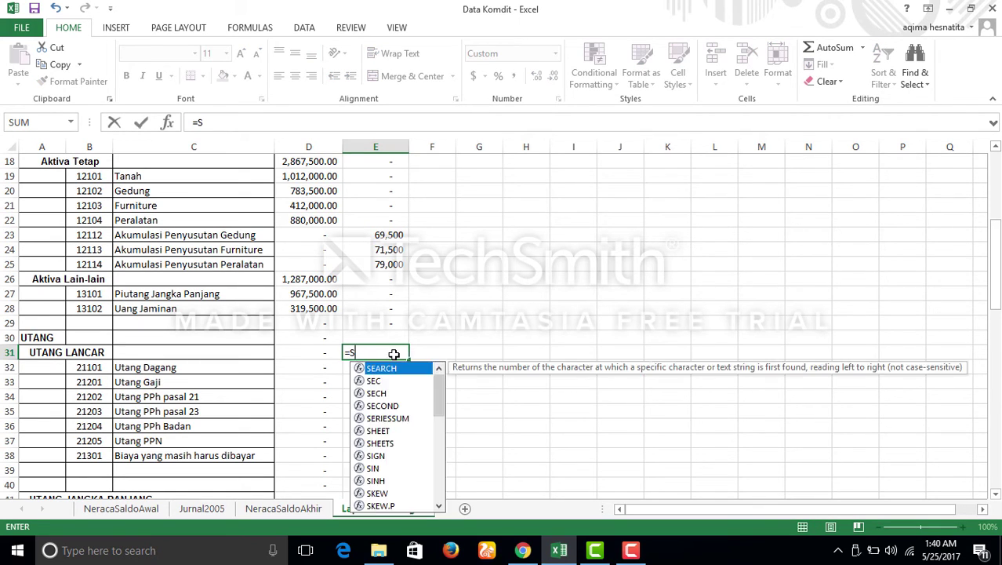
pyautogui.write('UM(')
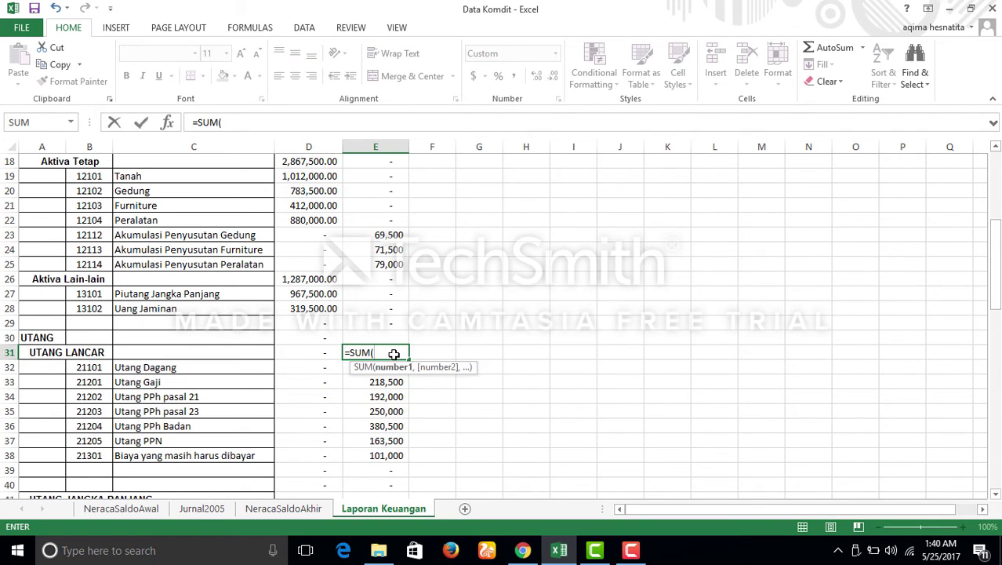
pyautogui.click(348, 367)
pyautogui.moveTo(348, 367); pyautogui.dragTo(357, 455)
pyautogui.press('Return')
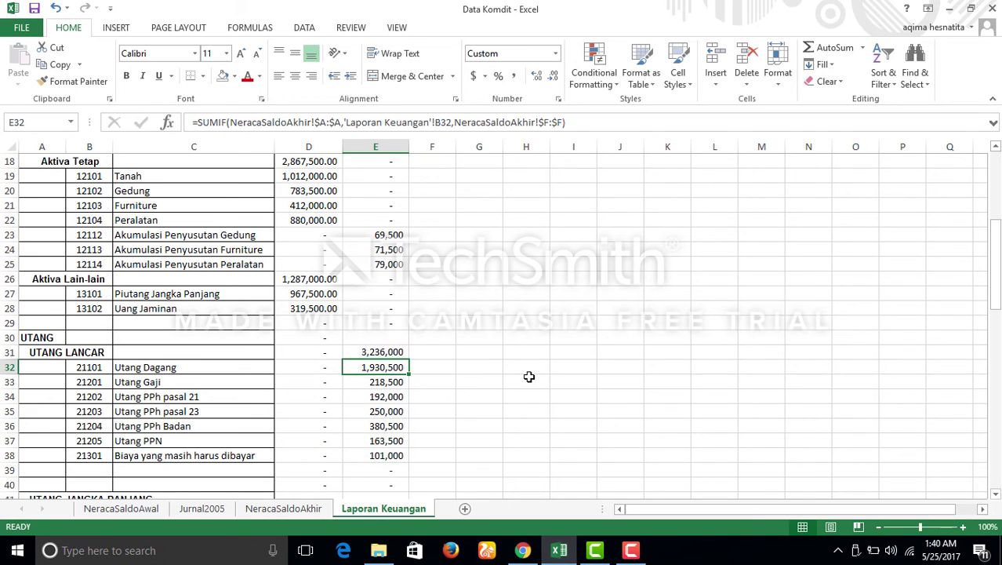
# Total UTANG in E30 with =E31+E42, adding UTANG LANCAR and Pinjaman Bank
pyautogui.click(380, 338)
pyautogui.scroll(-2, 379, 338)
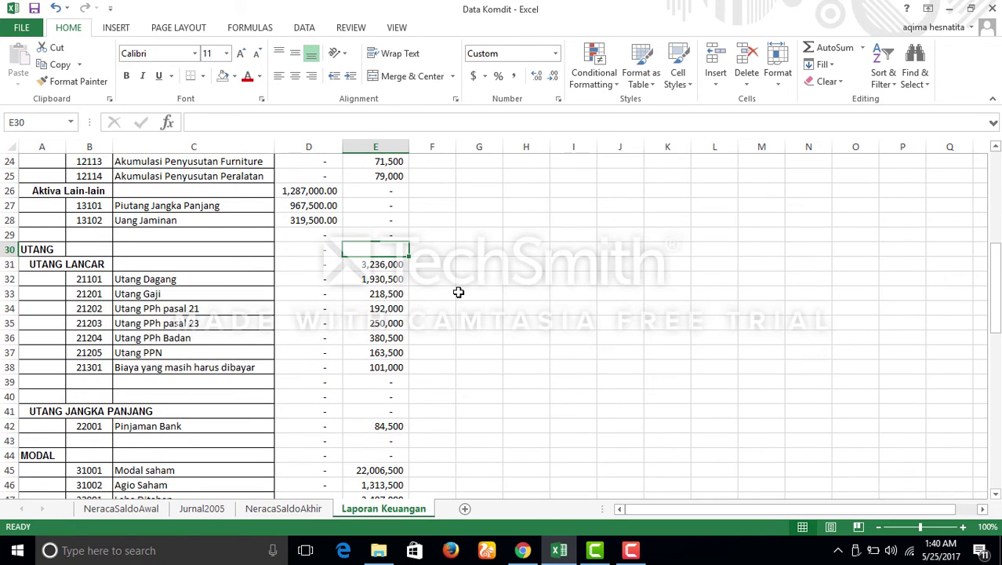
pyautogui.write('=')
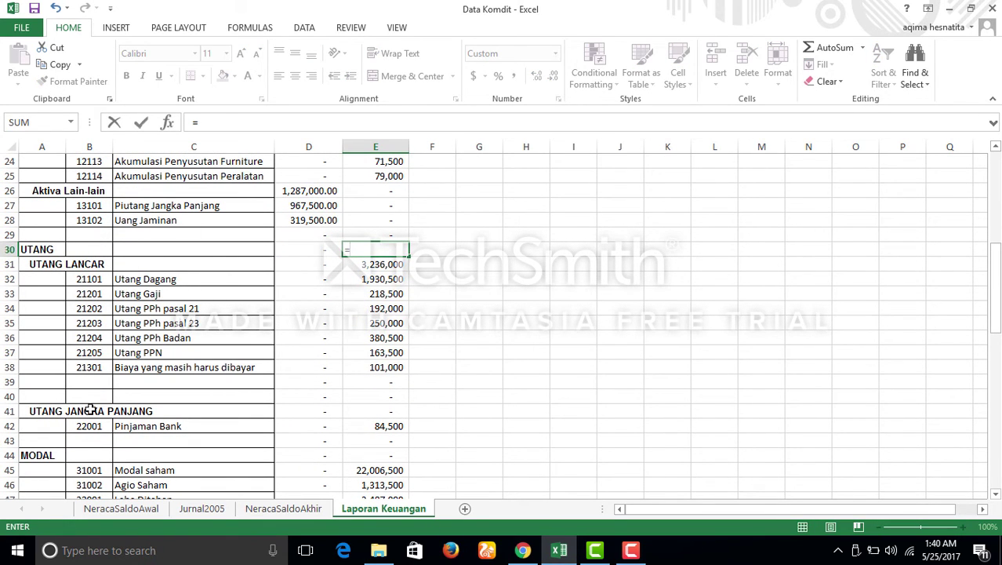
pyautogui.click(387, 267)
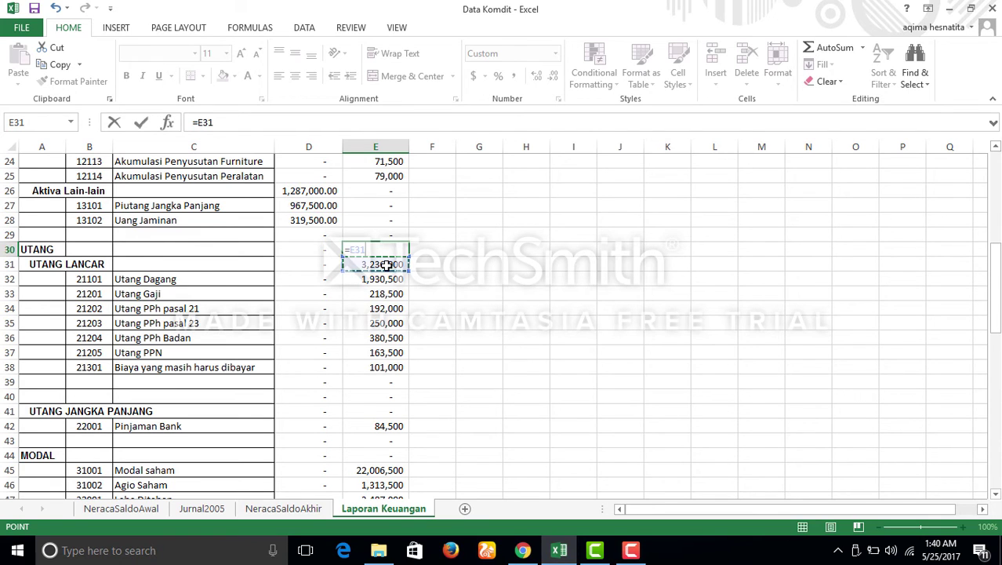
pyautogui.write('+')
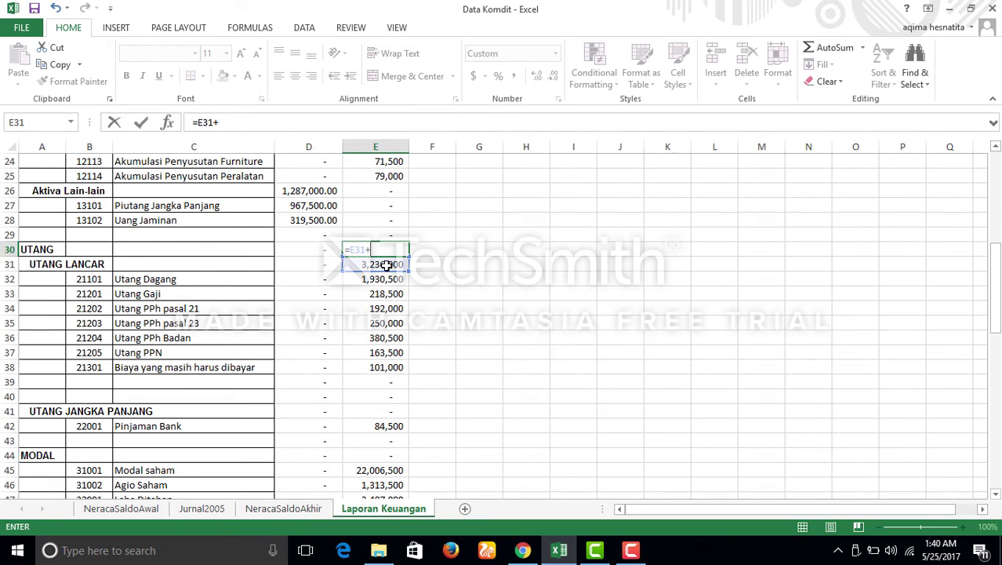
pyautogui.click(372, 428)
pyautogui.press('Return')
# Replace the MODAL formula in E44 with a SUM of E45:E47, from Modal saham to Laba Ditahan
pyautogui.scroll(-1, 374, 417)
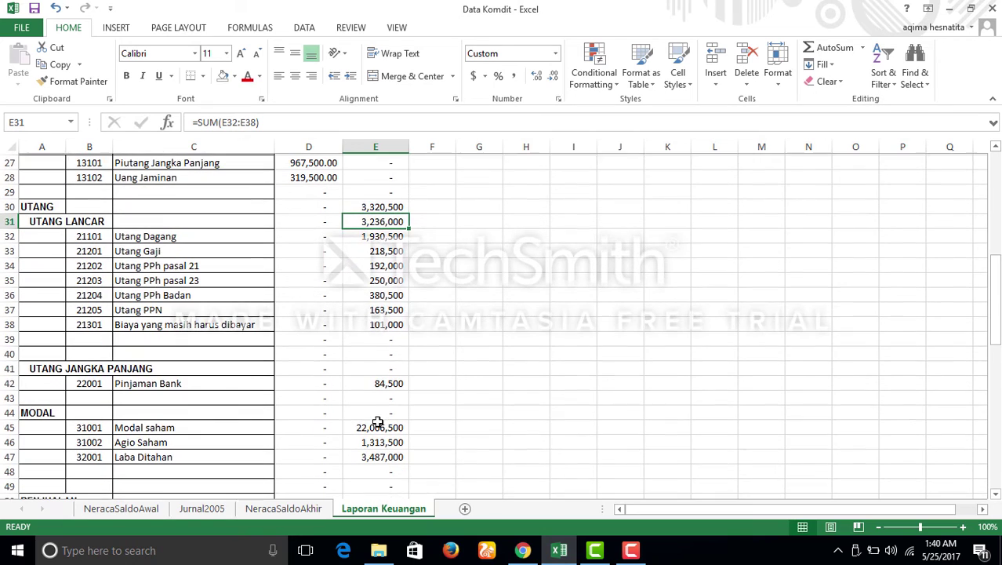
pyautogui.click(390, 411)
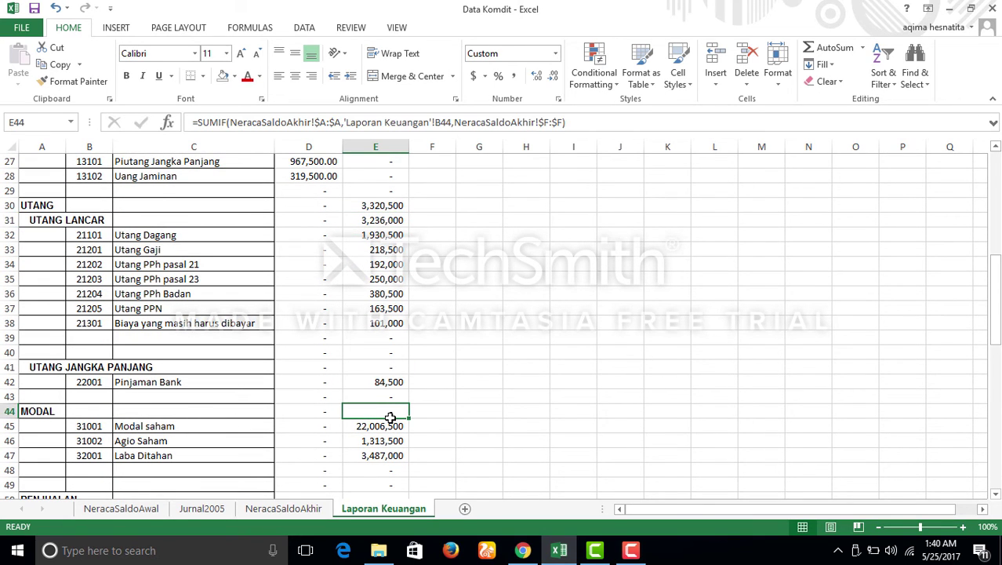
pyautogui.write('=SUM')
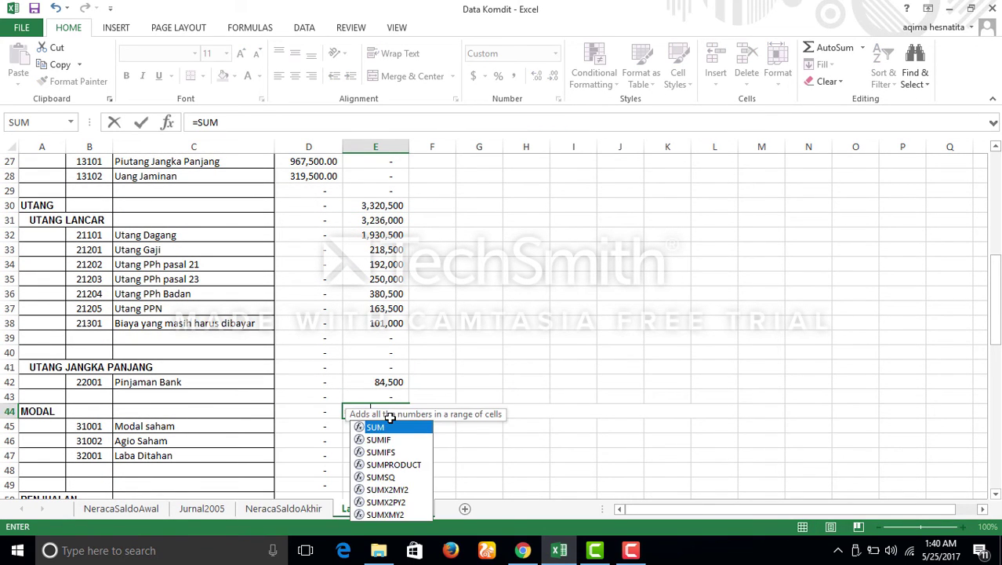
pyautogui.write('(')
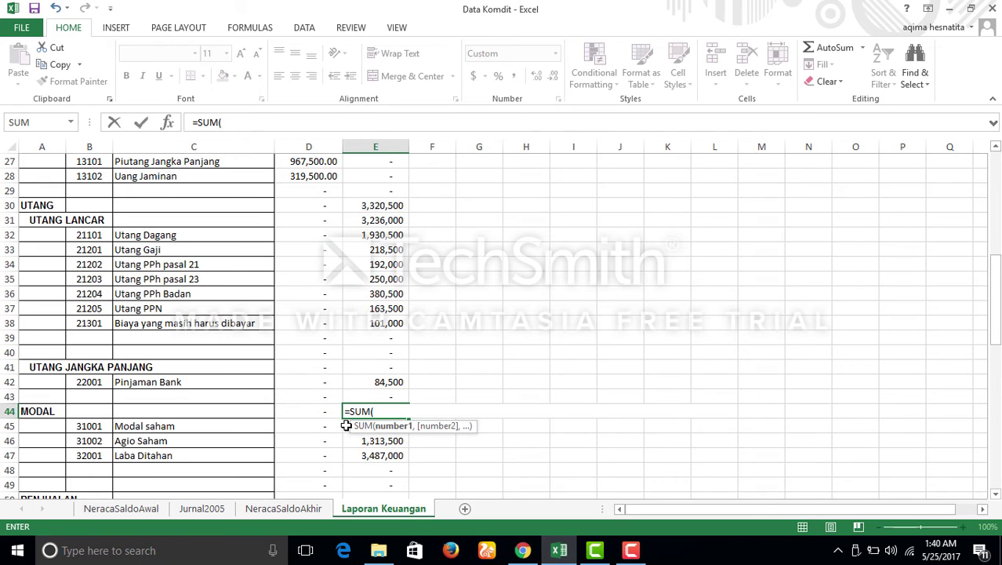
pyautogui.moveTo(347, 426); pyautogui.dragTo(358, 453)
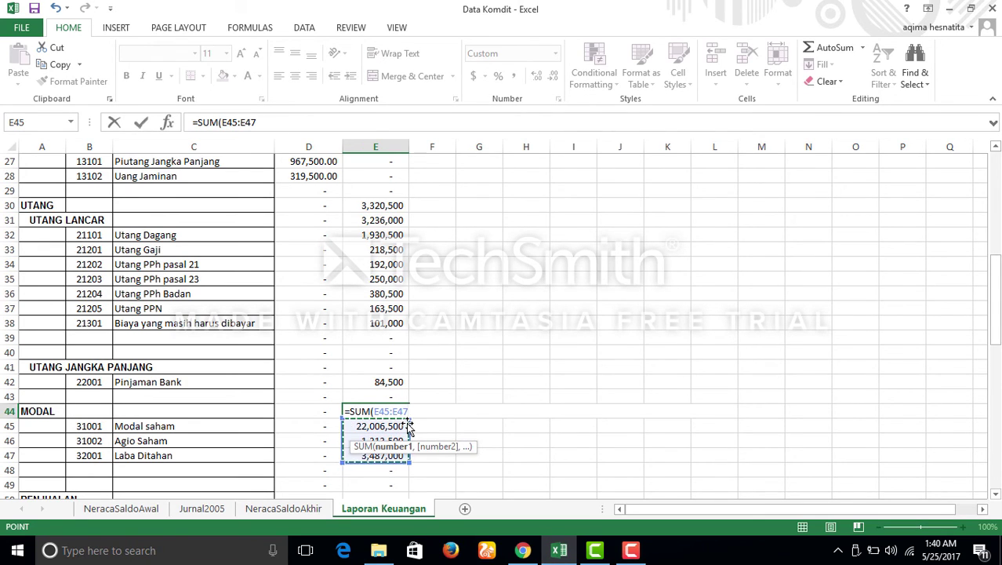
pyautogui.press('Return')
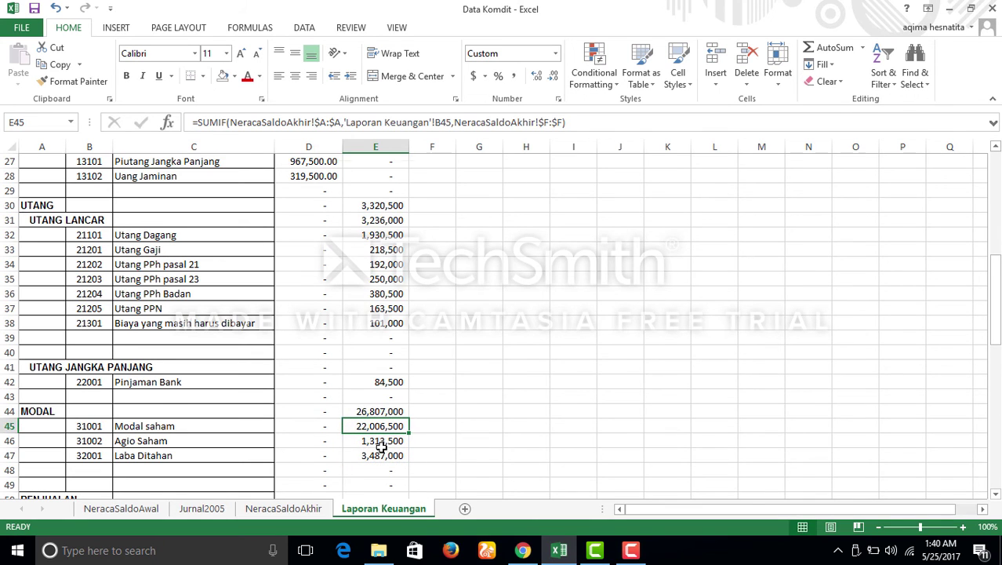
# Total BEBAN PEMASARAN in D58 with a SUM of D59:D65, from Biaya Iklan dan Promosi to Biaya Pemasaran Lainnya
pyautogui.scroll(-4, 382, 445)
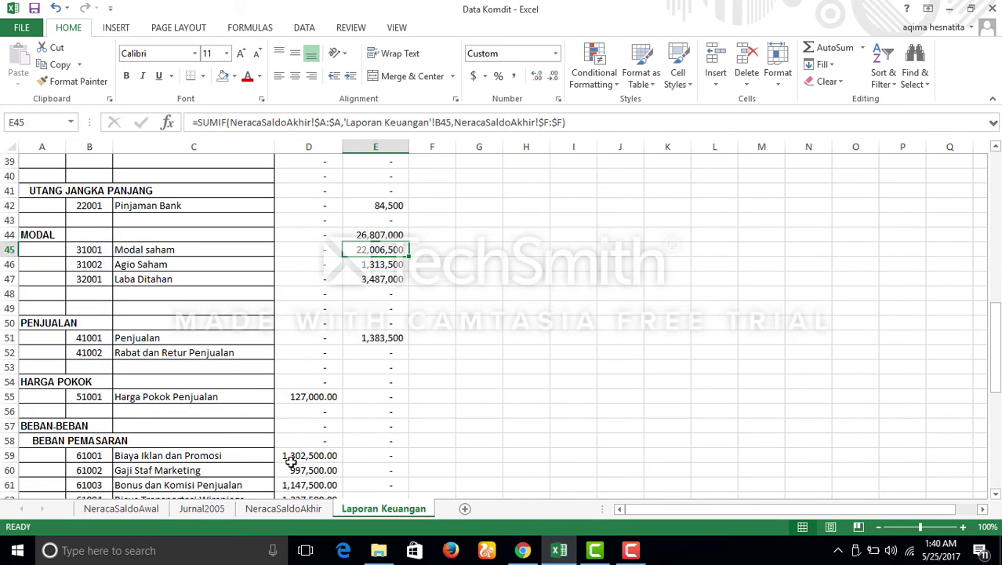
pyautogui.click(310, 441)
pyautogui.write('=')
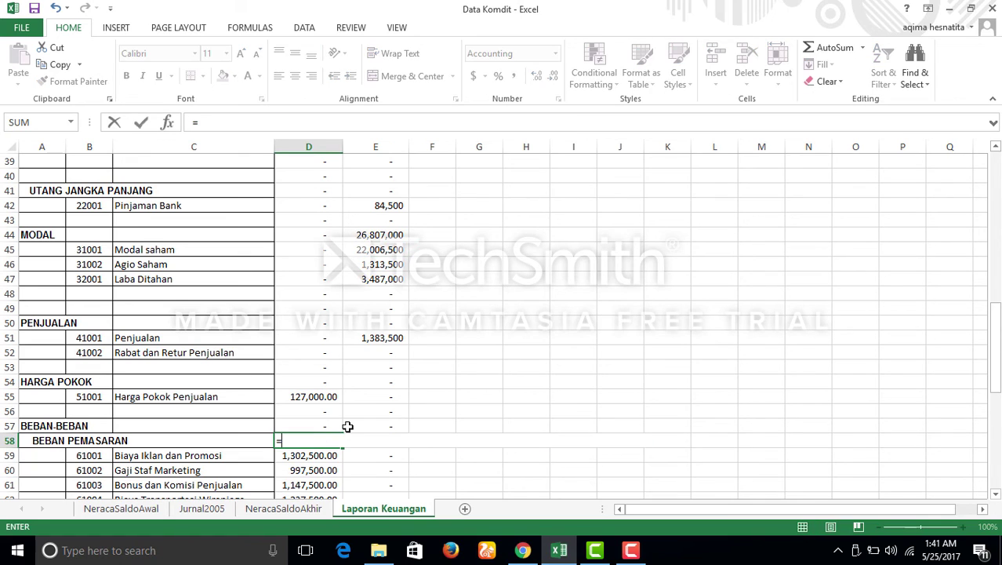
pyautogui.write('SUM')
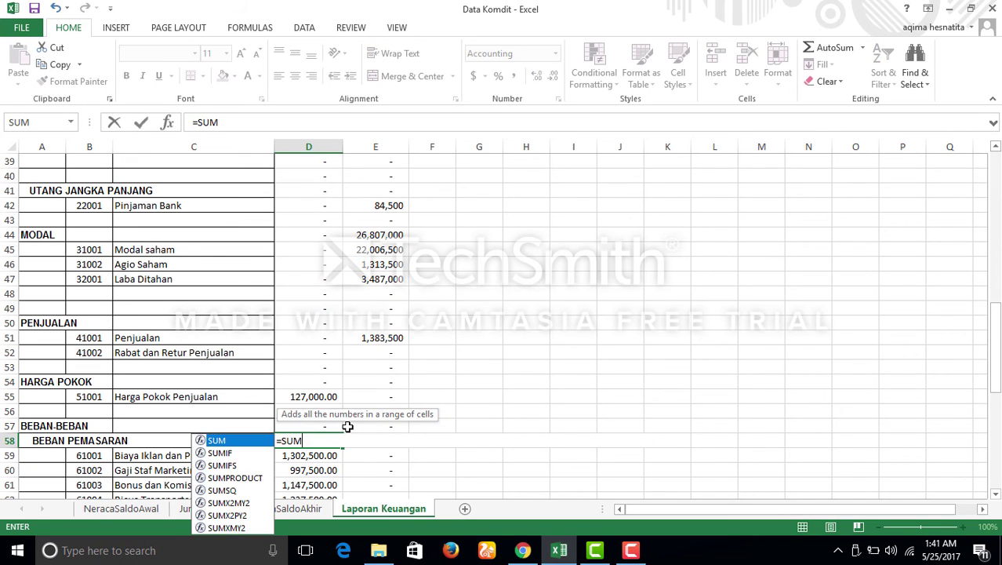
pyautogui.scroll(-5, 347, 425)
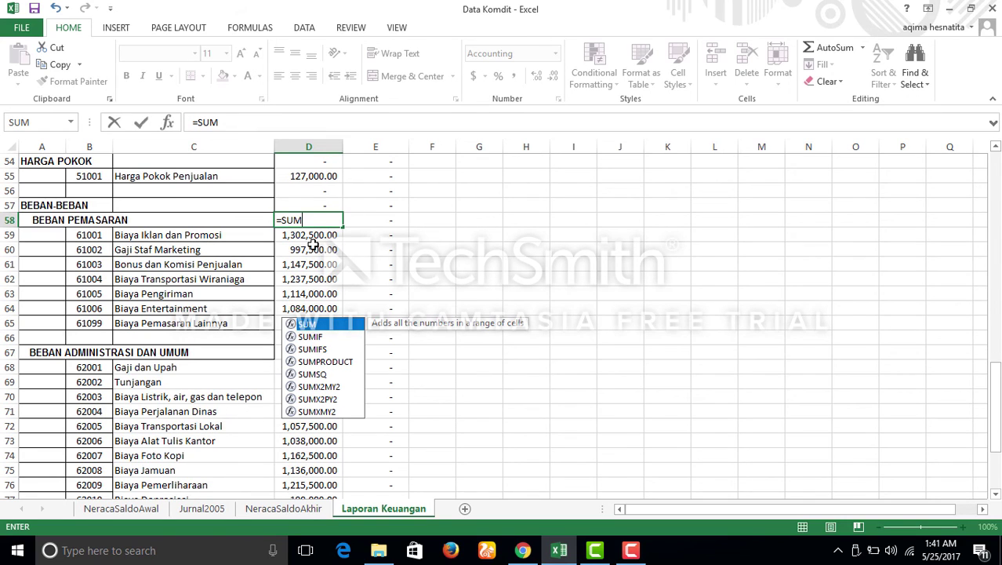
pyautogui.write('(')
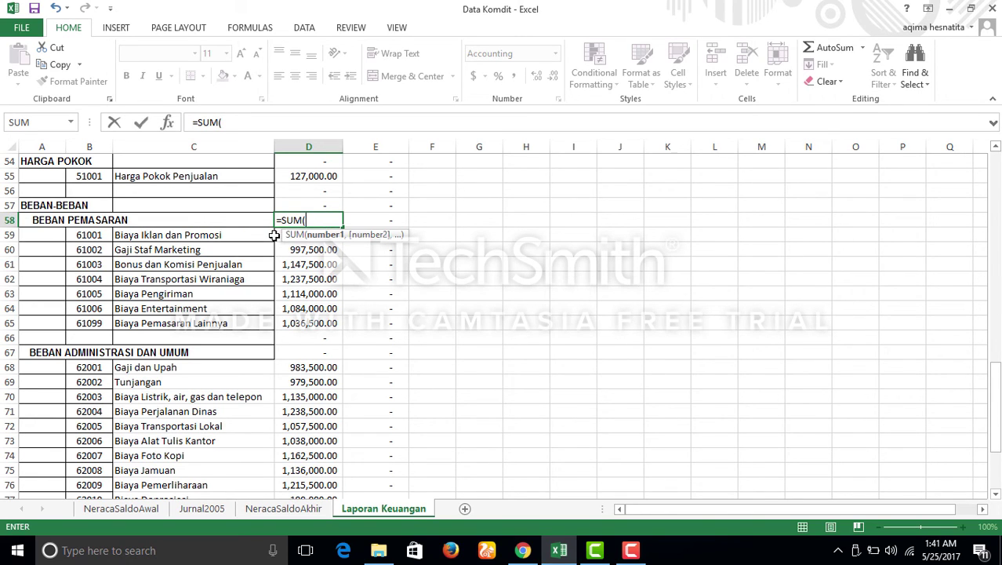
pyautogui.moveTo(279, 238); pyautogui.dragTo(323, 325)
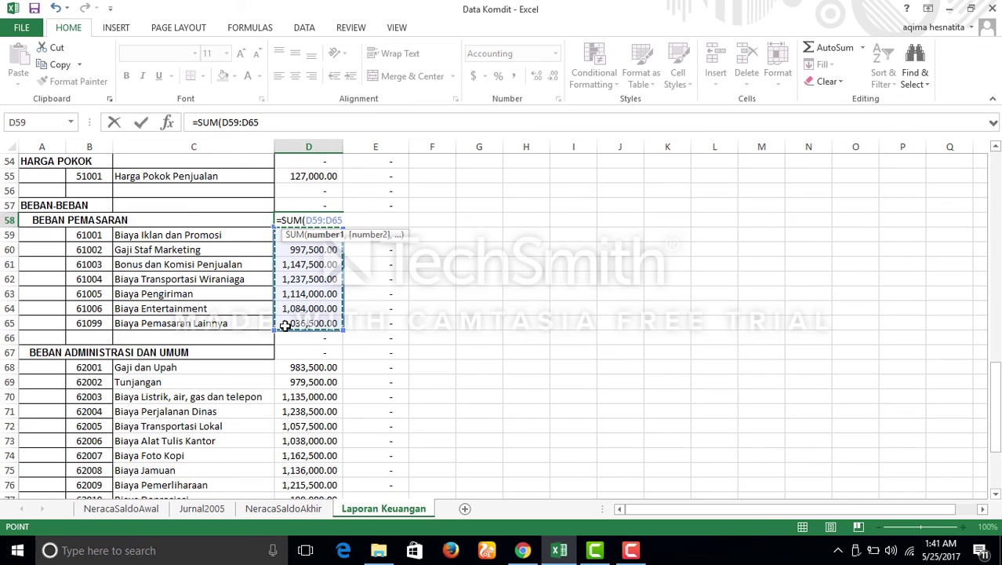
pyautogui.press('Return')
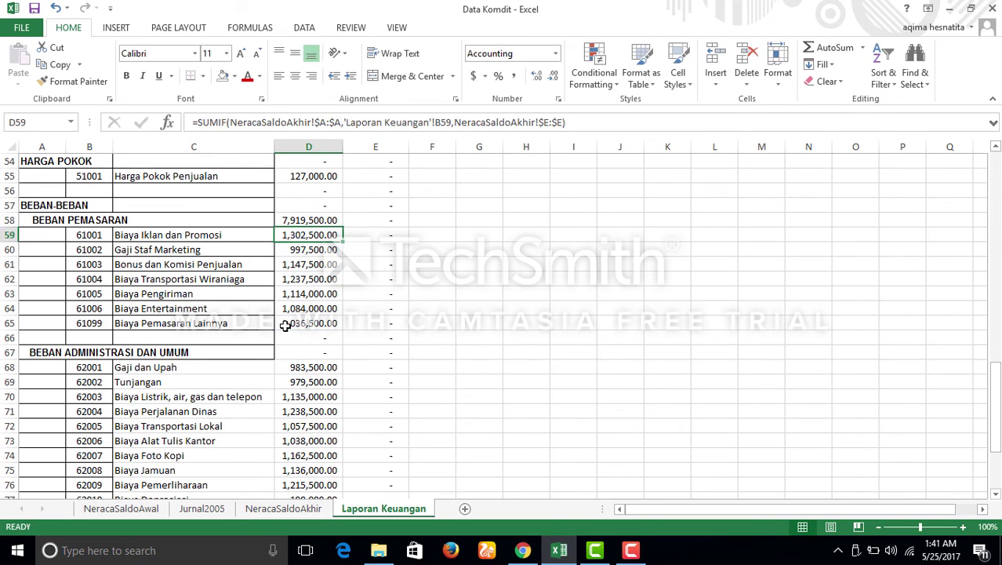
# Total BEBAN ADMINISTRASI DAN UMUM in D67 with a SUM of its expense accounts, starting from Gaji dan Upah in D68
pyautogui.click(298, 352)
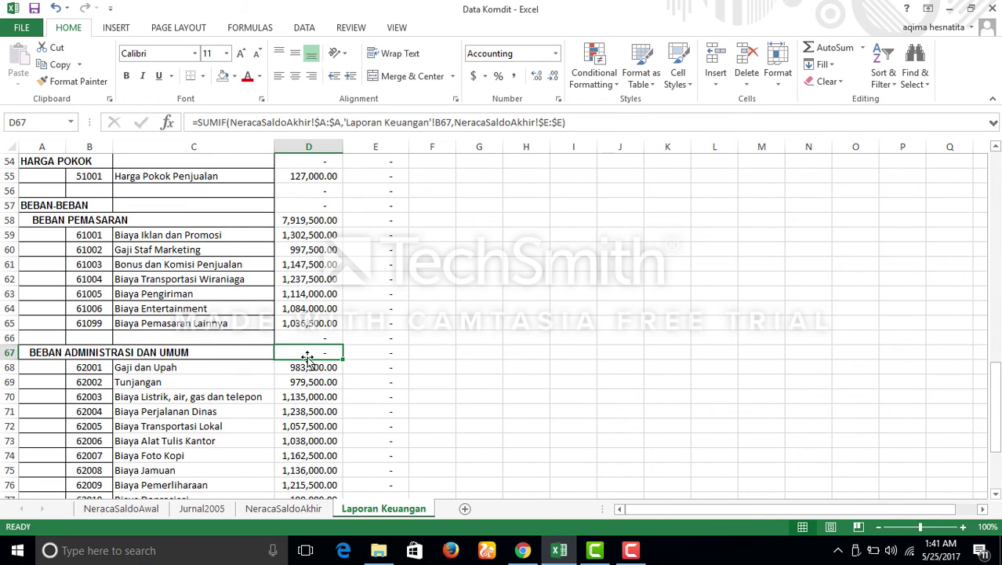
pyautogui.write('=sum')
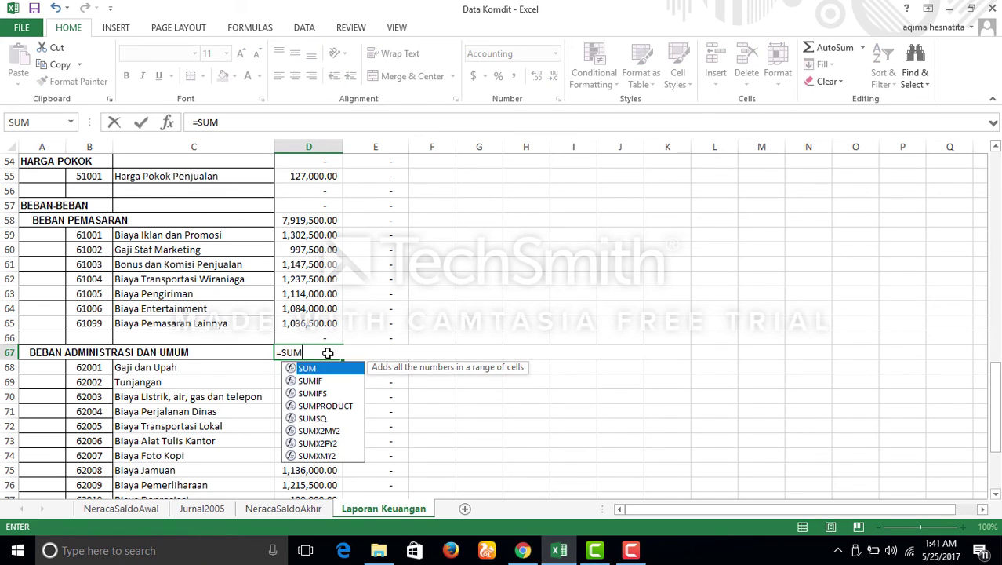
pyautogui.press('Tab')
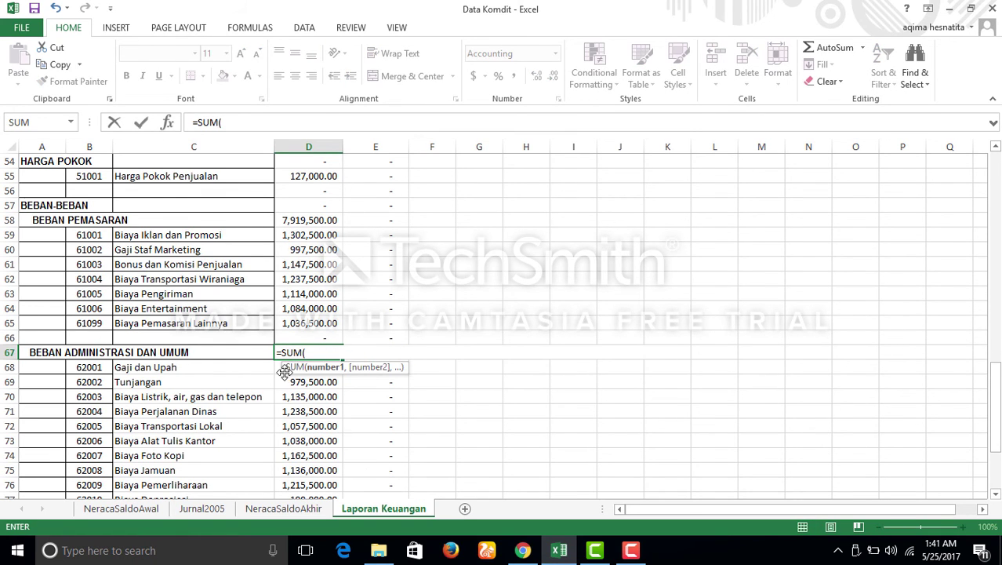
pyautogui.moveTo(278, 367); pyautogui.dragTo(288, 426)
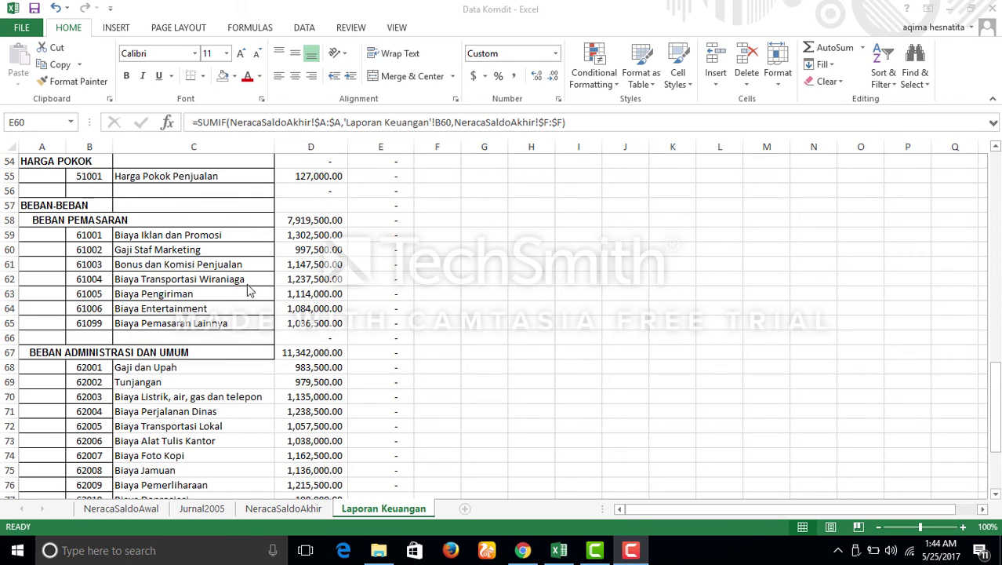
# Total BEBAN-BEBAN in D57 with =D58+D67, adding the marketing and the administrative and general expenses
pyautogui.click(321, 206)
pyautogui.write('=')
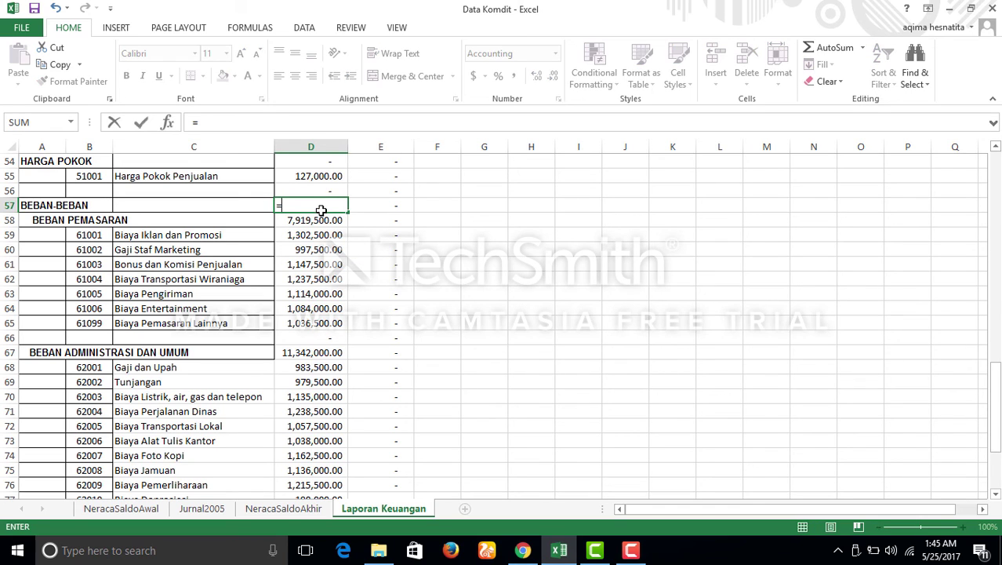
pyautogui.click(295, 222)
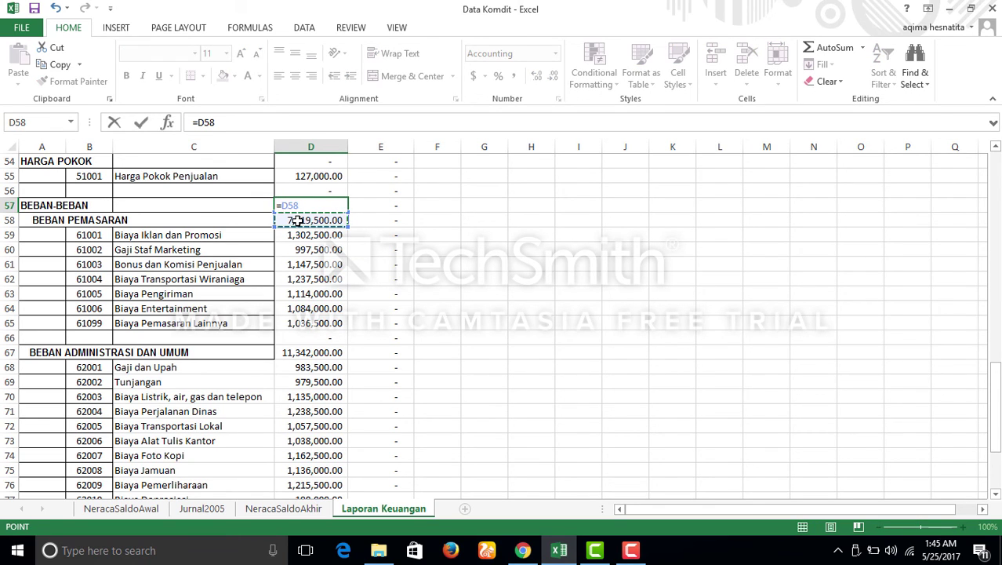
pyautogui.write('+')
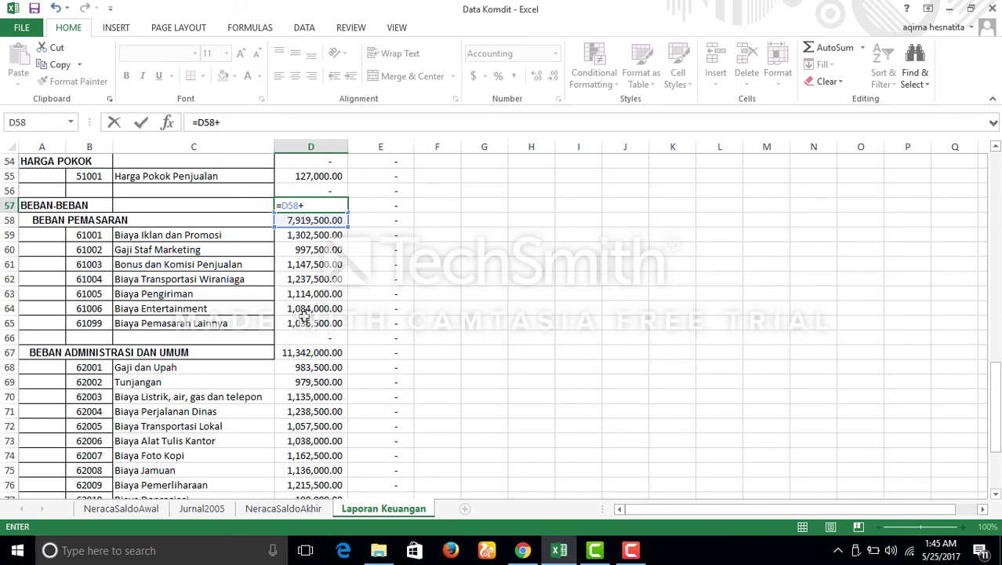
pyautogui.click(312, 352)
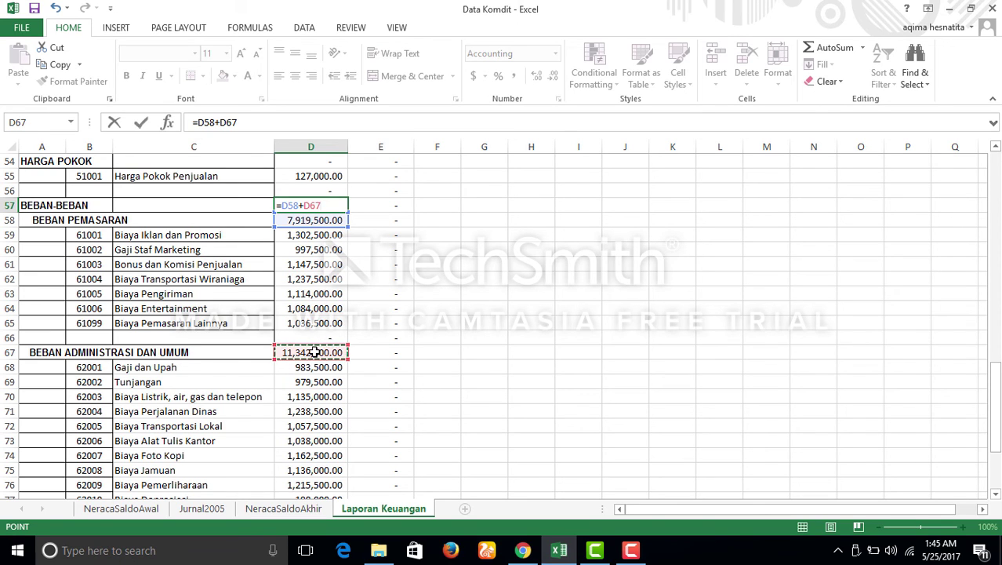
pyautogui.press('Return')
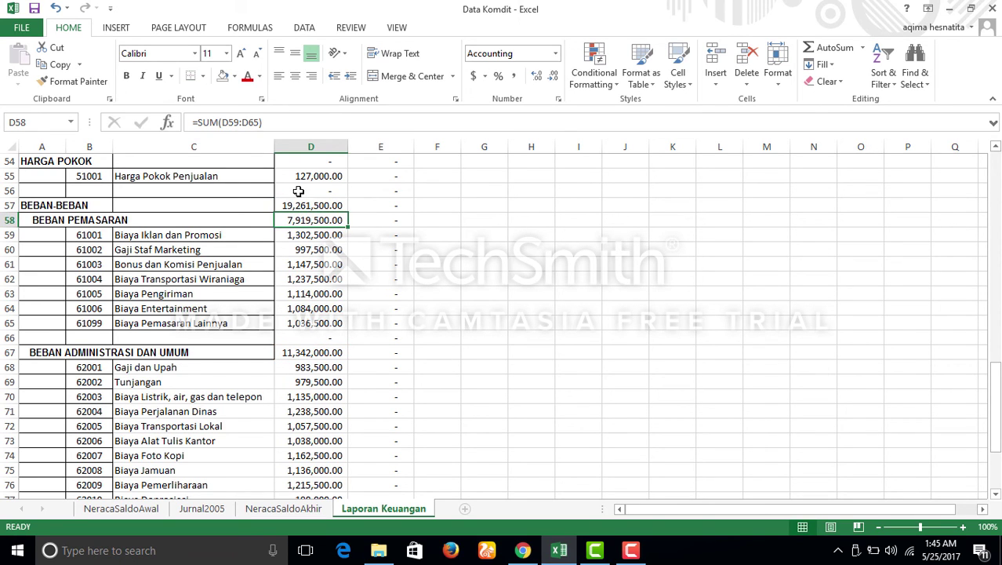
# Calculate Laba/Rugi in E85 with =E51-D55-D57, subtracting Harga Pokok Penjualan and total BEBAN-BEBAN from Penjualan
pyautogui.scroll(-1, 349, 226)
pyautogui.scroll(1, 356, 215)
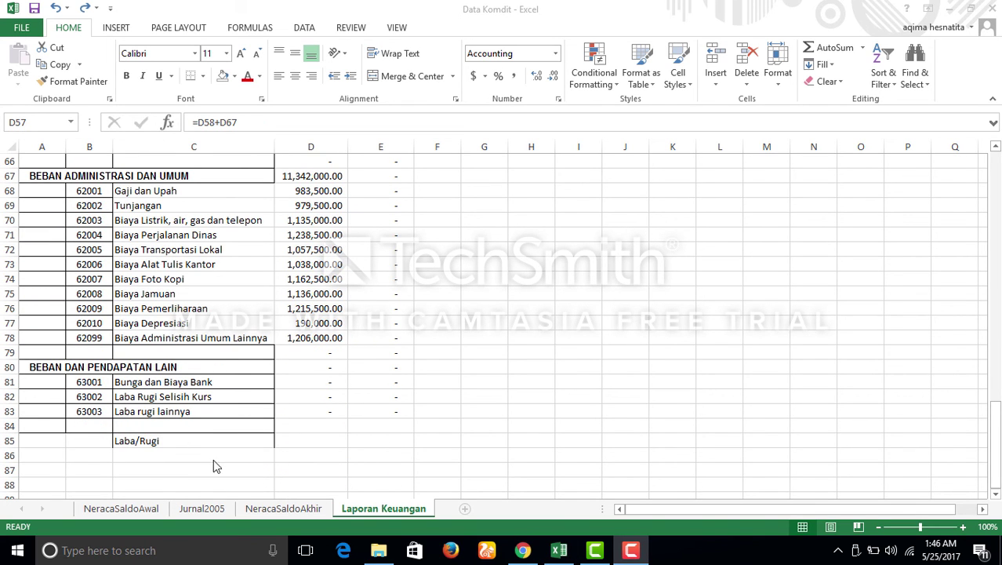
pyautogui.click(377, 439)
pyautogui.write('=')
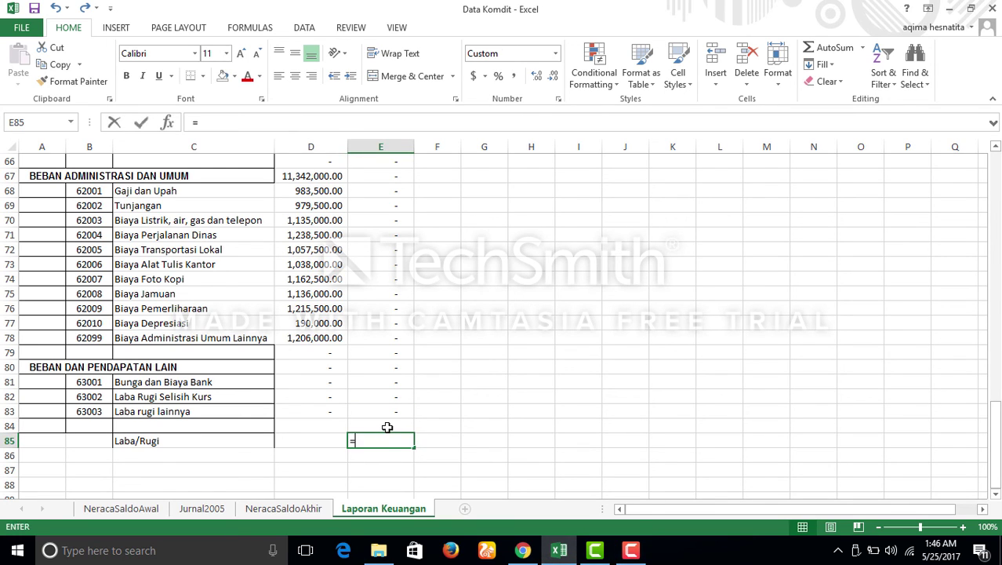
pyautogui.scroll(6, 392, 402)
pyautogui.scroll(5, 394, 383)
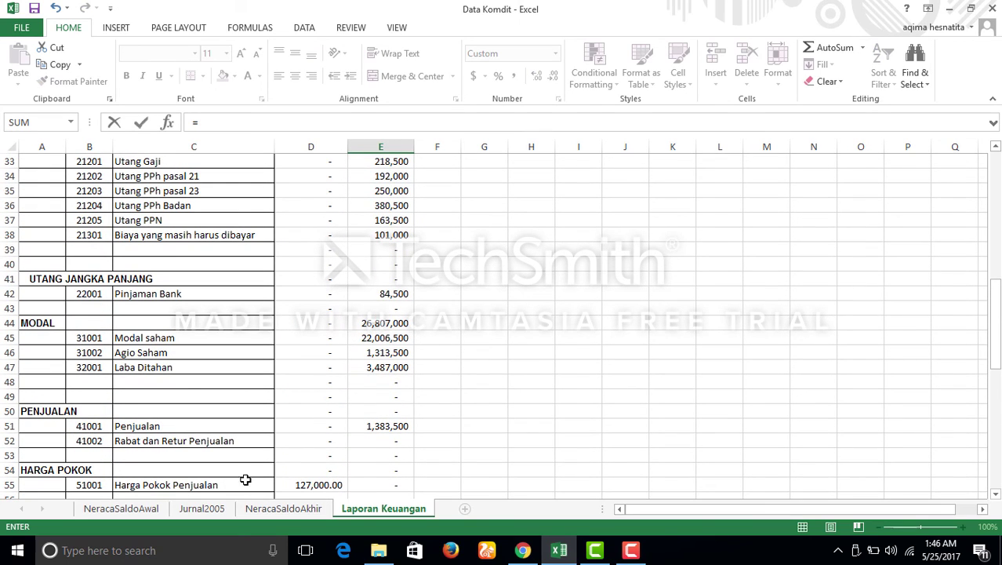
pyautogui.click(403, 426)
pyautogui.write('-')
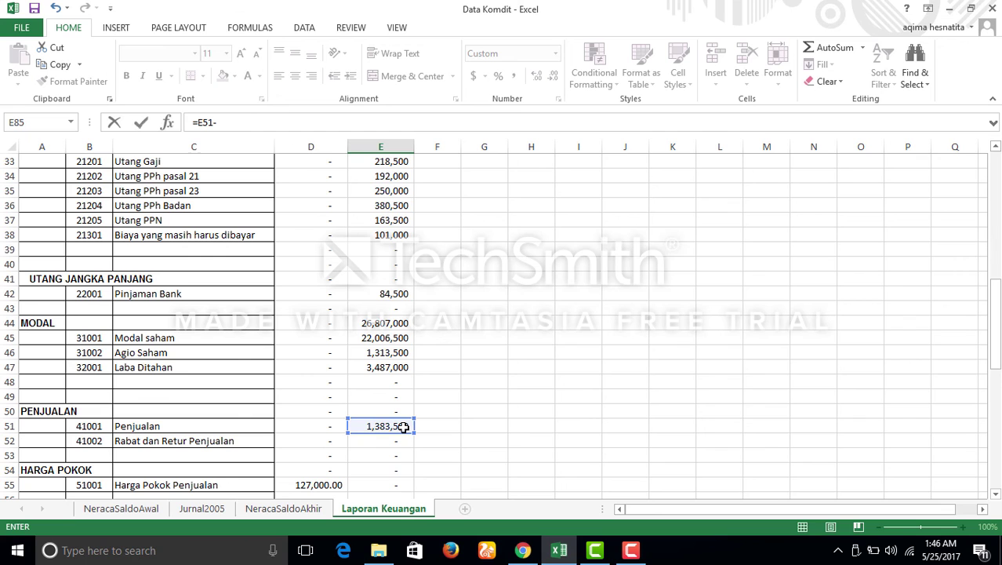
pyautogui.scroll(-1, 390, 430)
pyautogui.click(291, 441)
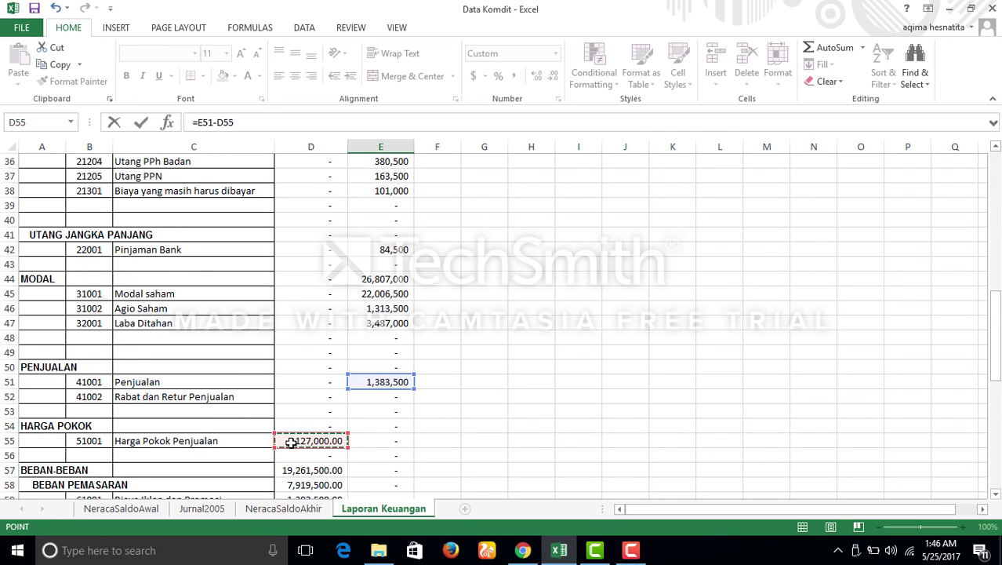
pyautogui.write('-')
pyautogui.scroll(-1, 331, 440)
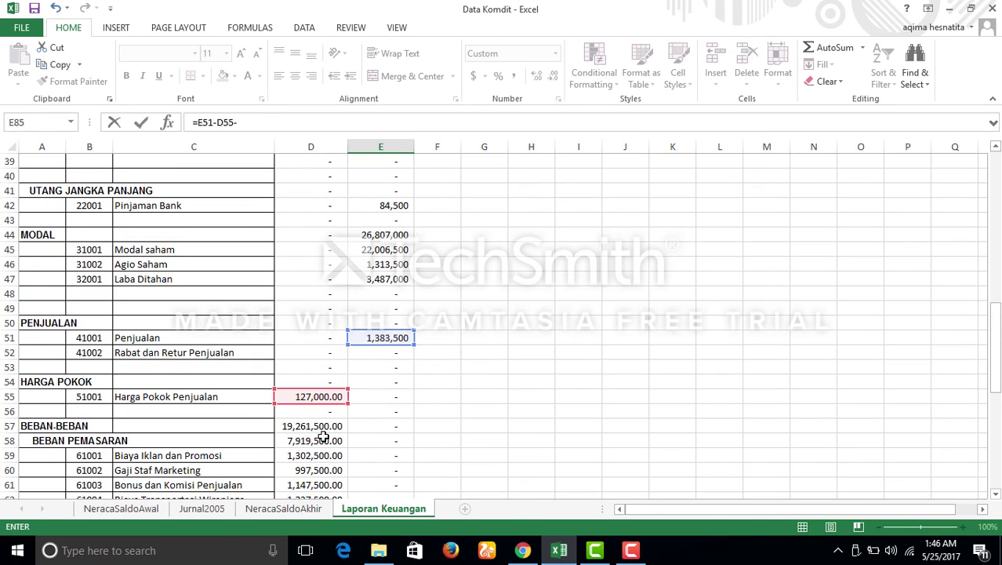
pyautogui.click(329, 426)
pyautogui.scroll(-2, 325, 427)
pyautogui.press('Return')
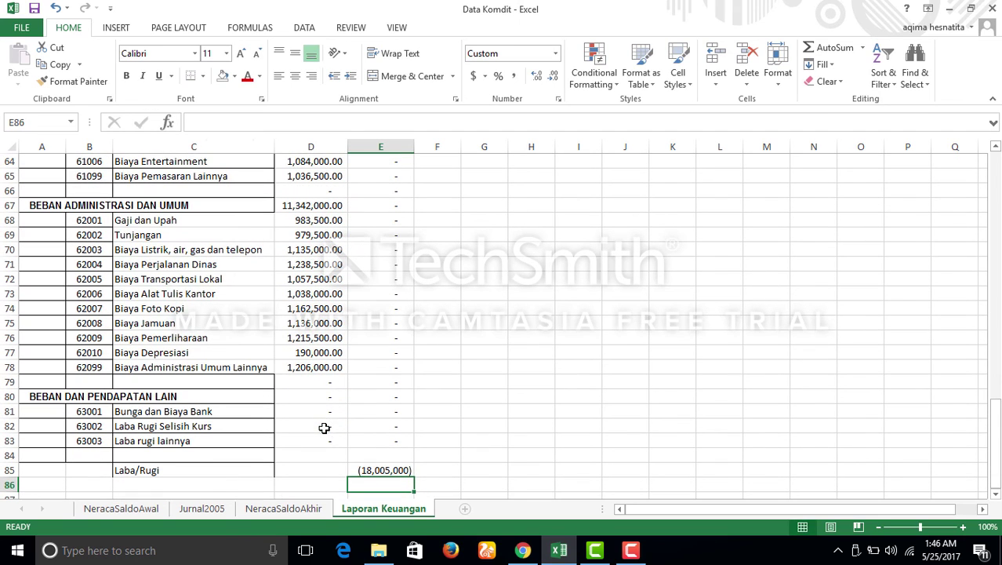
pyautogui.click(408, 469)
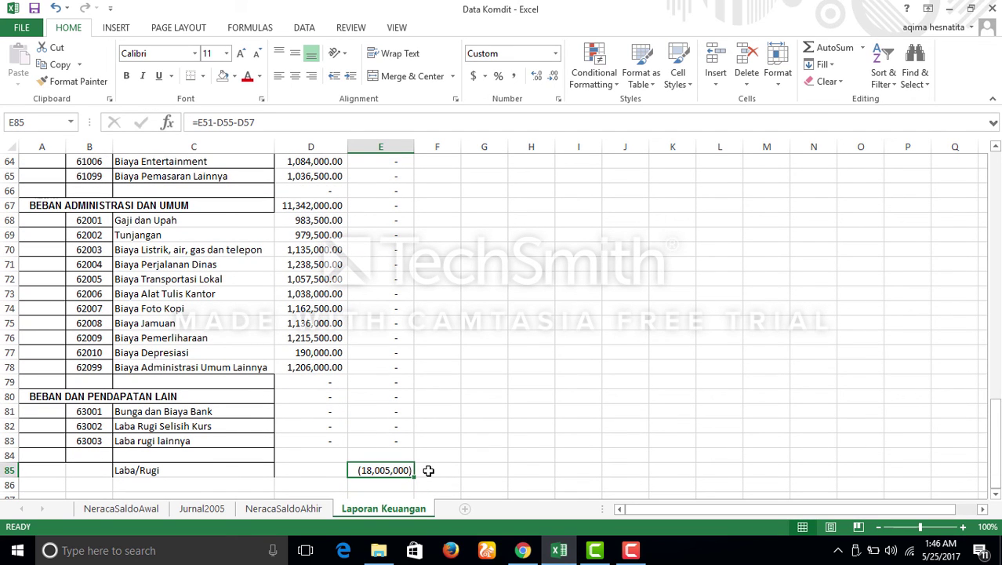